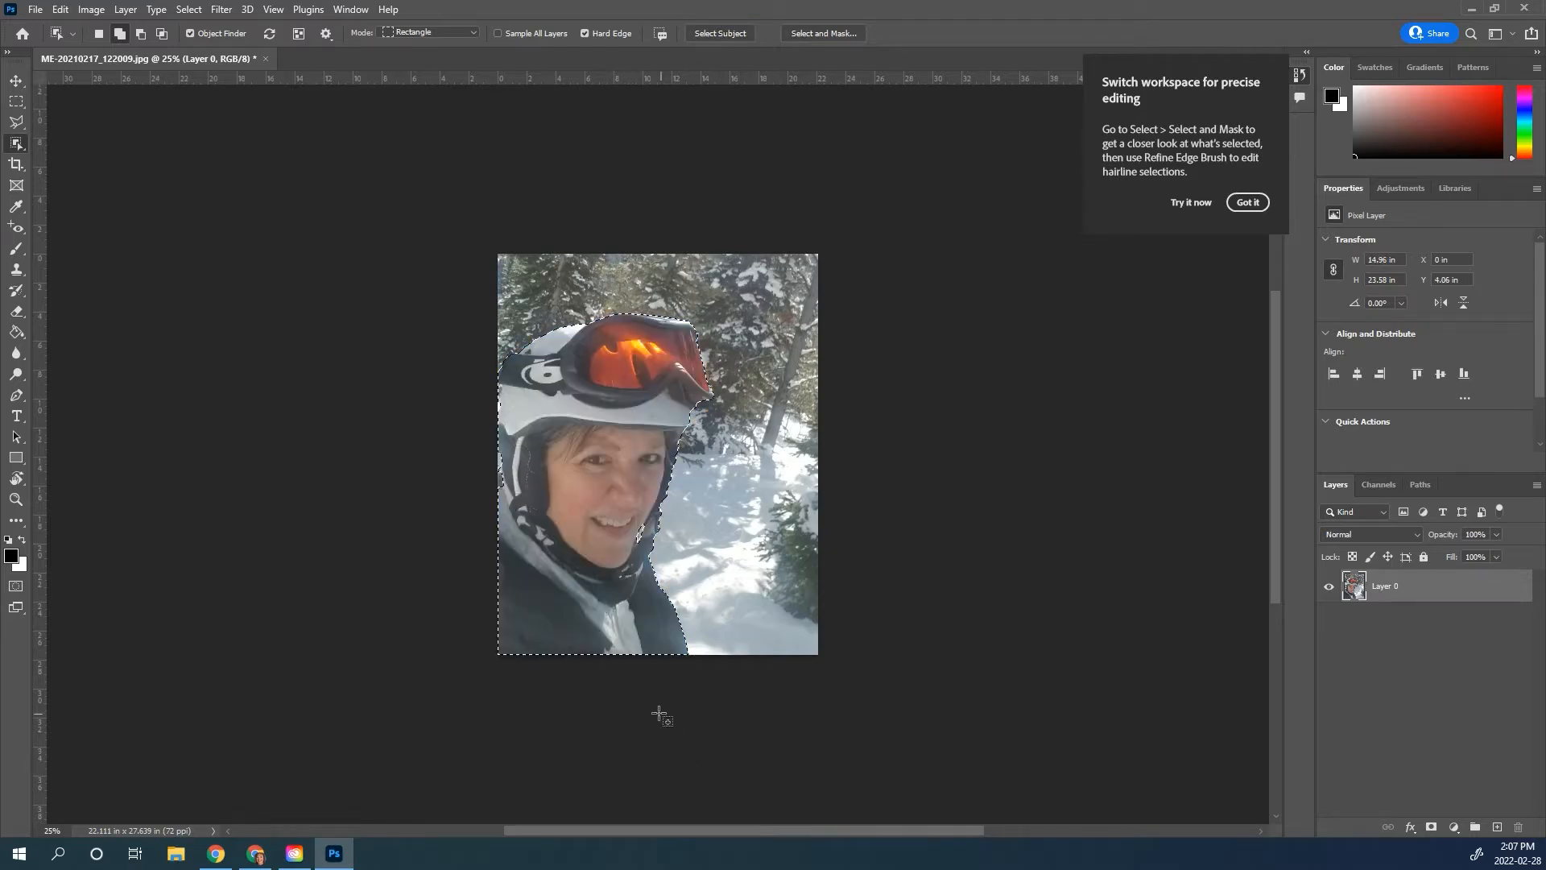
Add the missed areas at the helmet's left edge, beside the ear flap and near the chin to the skier selection with the Lasso tool
scroll(636, 666, "up", 2)
scroll(633, 645, "up", 1)
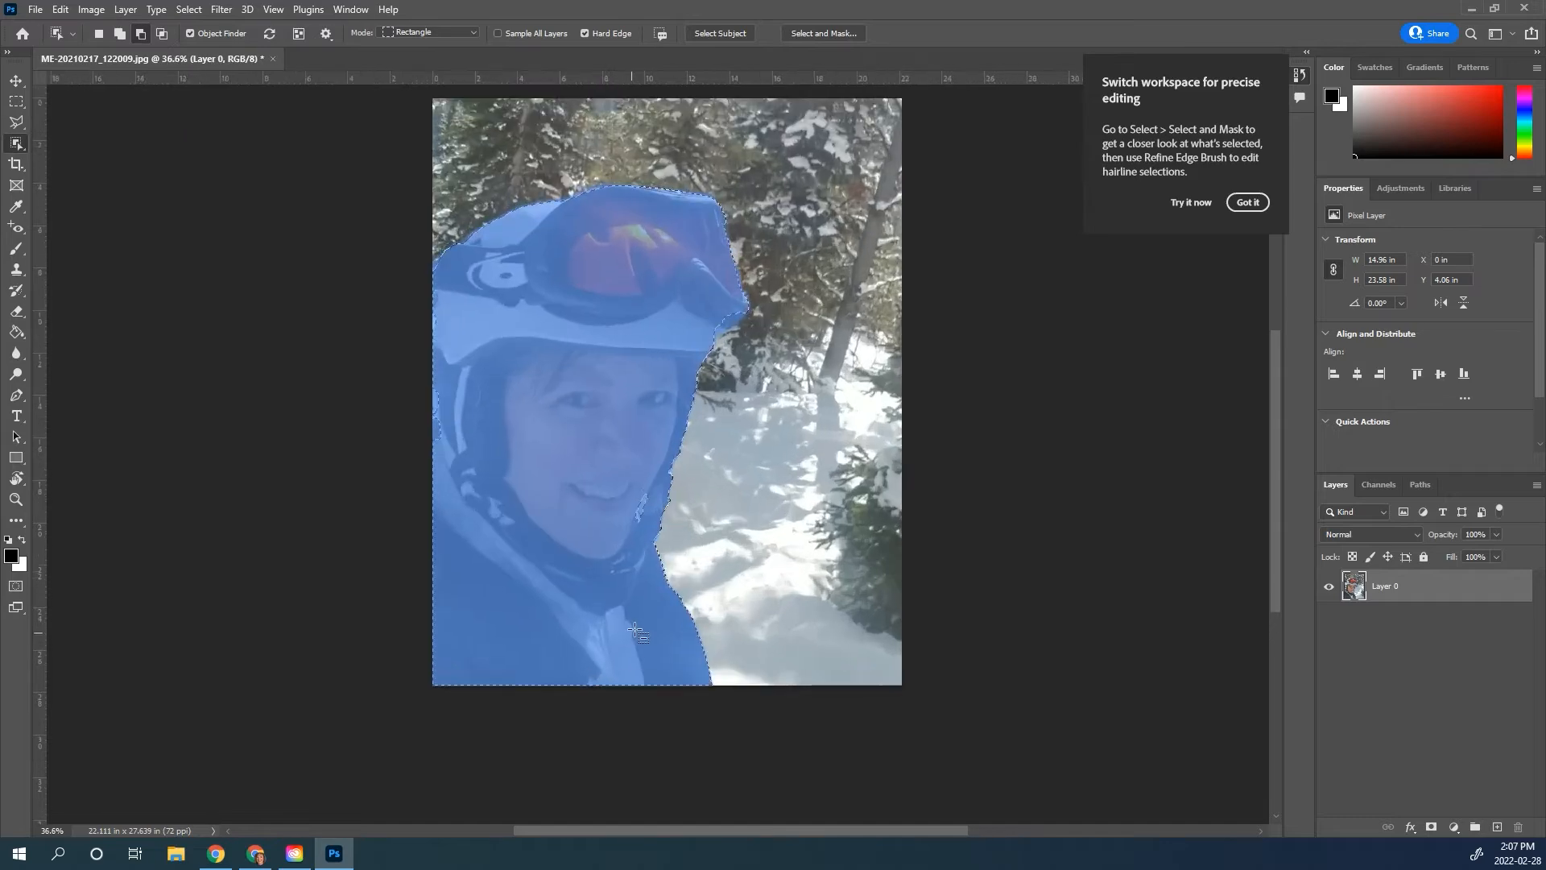
scroll(635, 632, "up", 5)
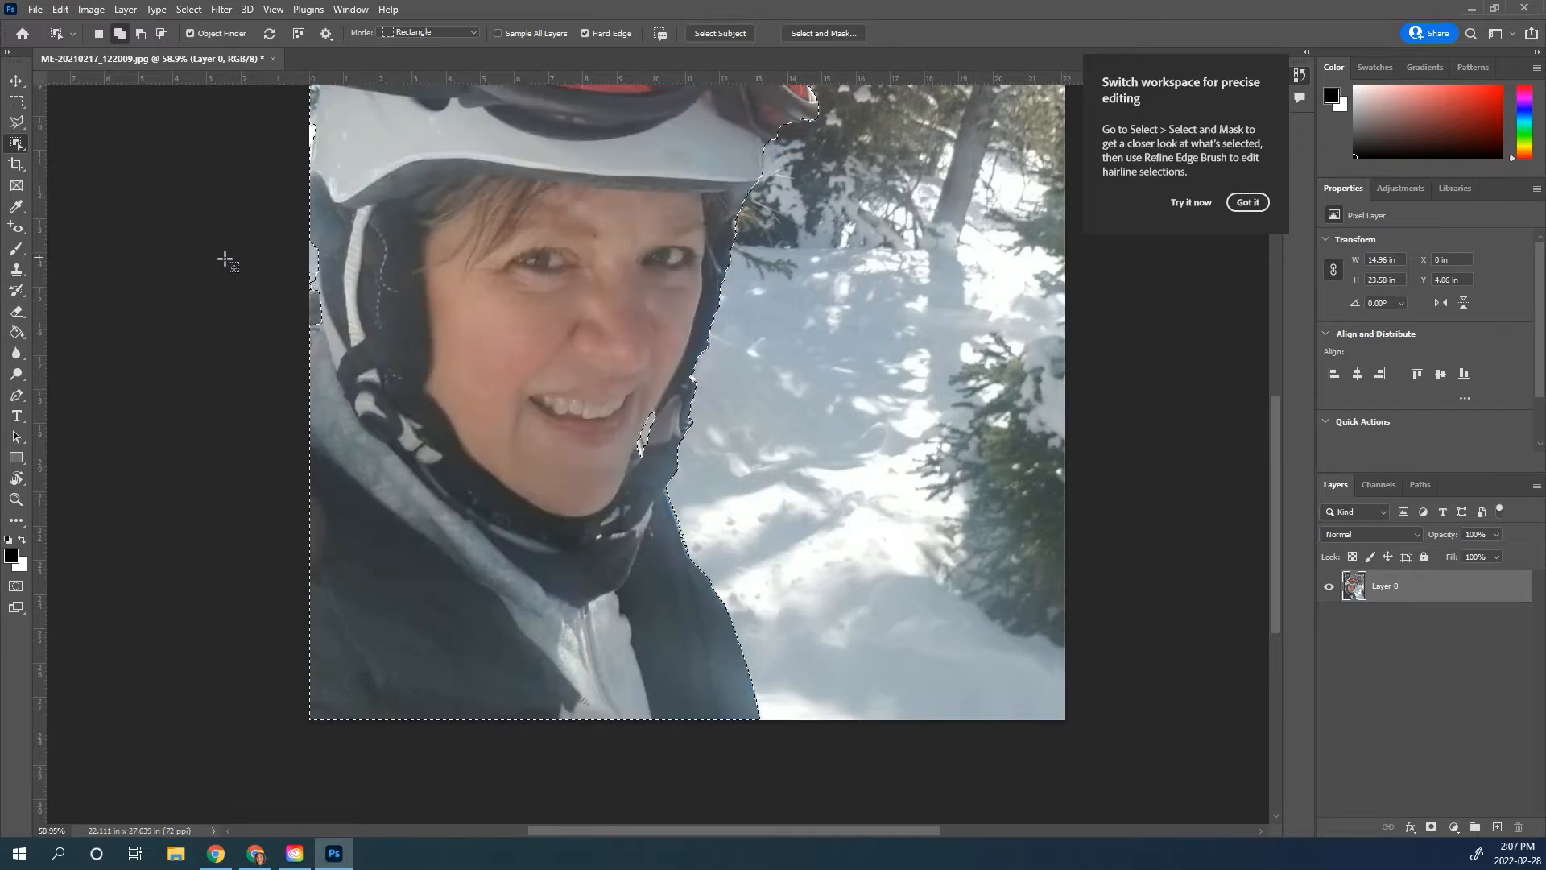
scroll(257, 286, "up", 5)
scroll(257, 285, "up", 2)
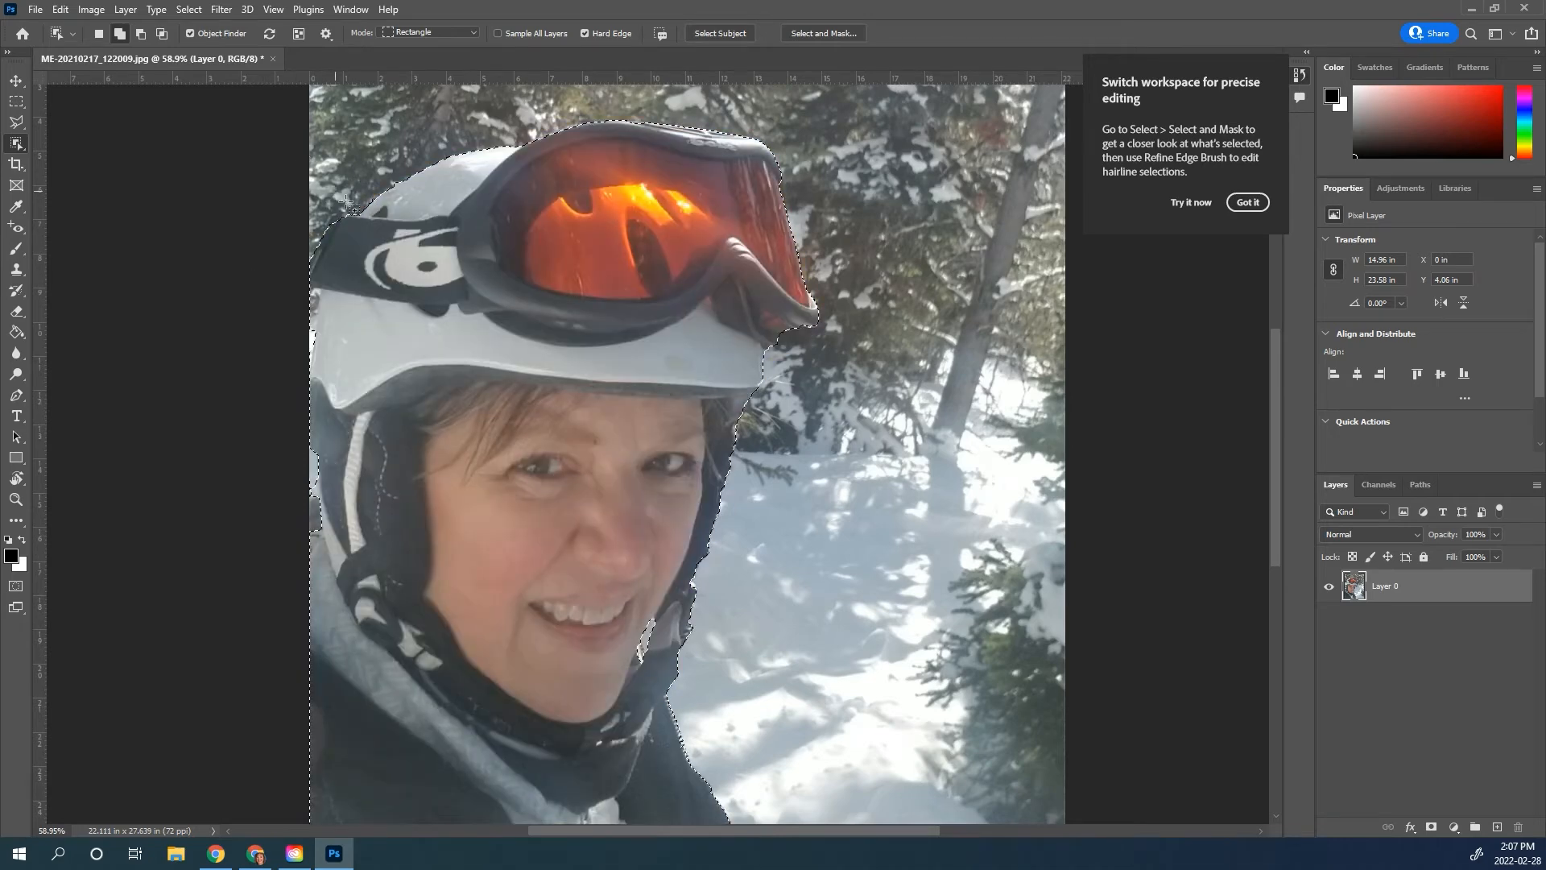
scroll(526, 274, "down", 2)
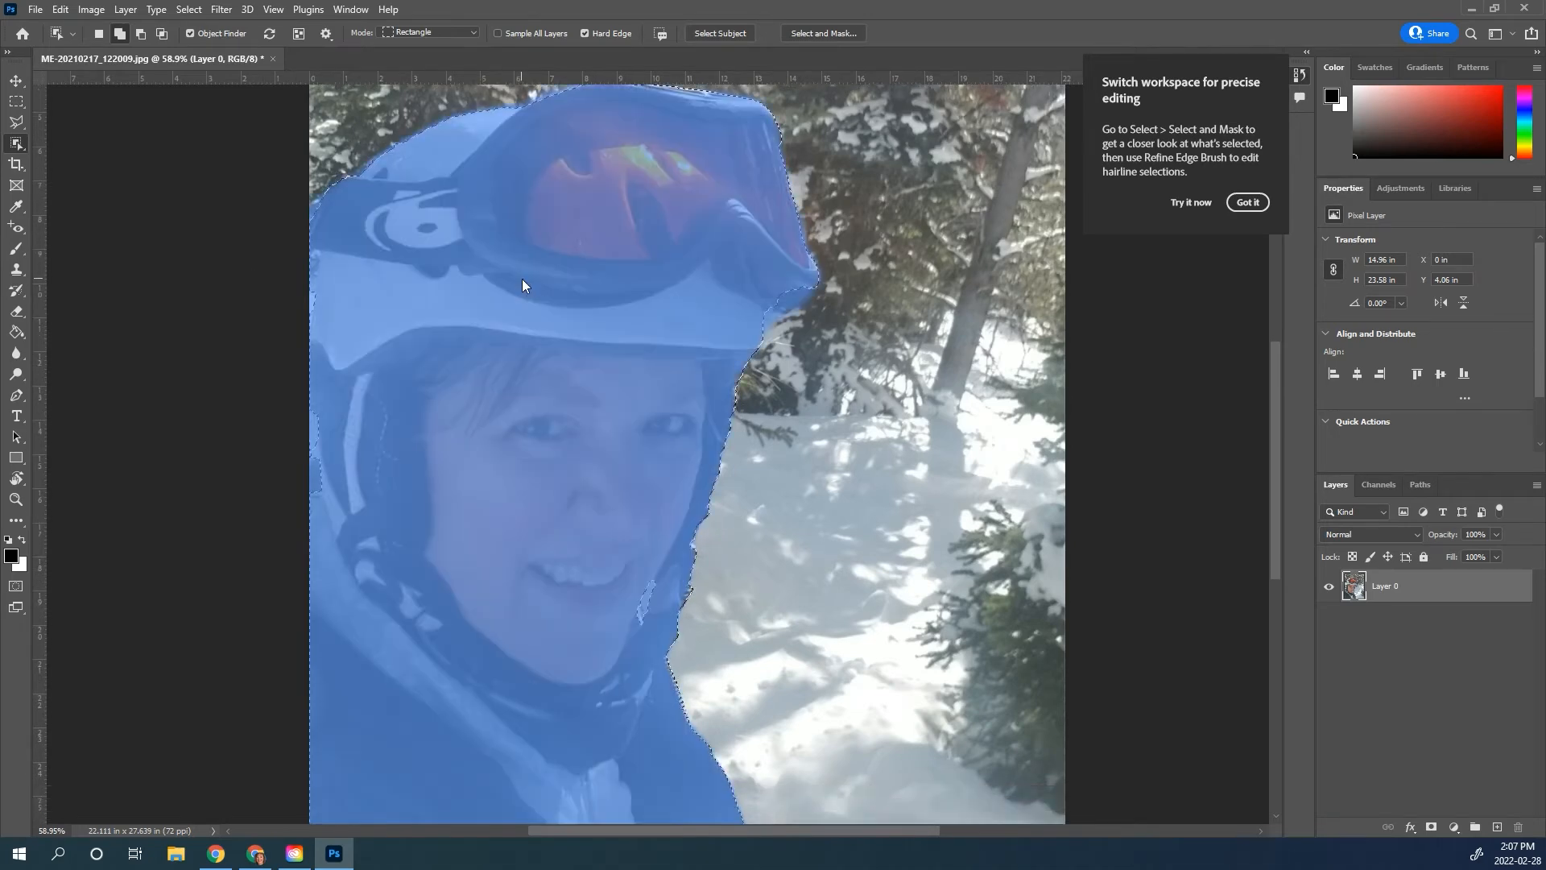
scroll(522, 284, "down", 2)
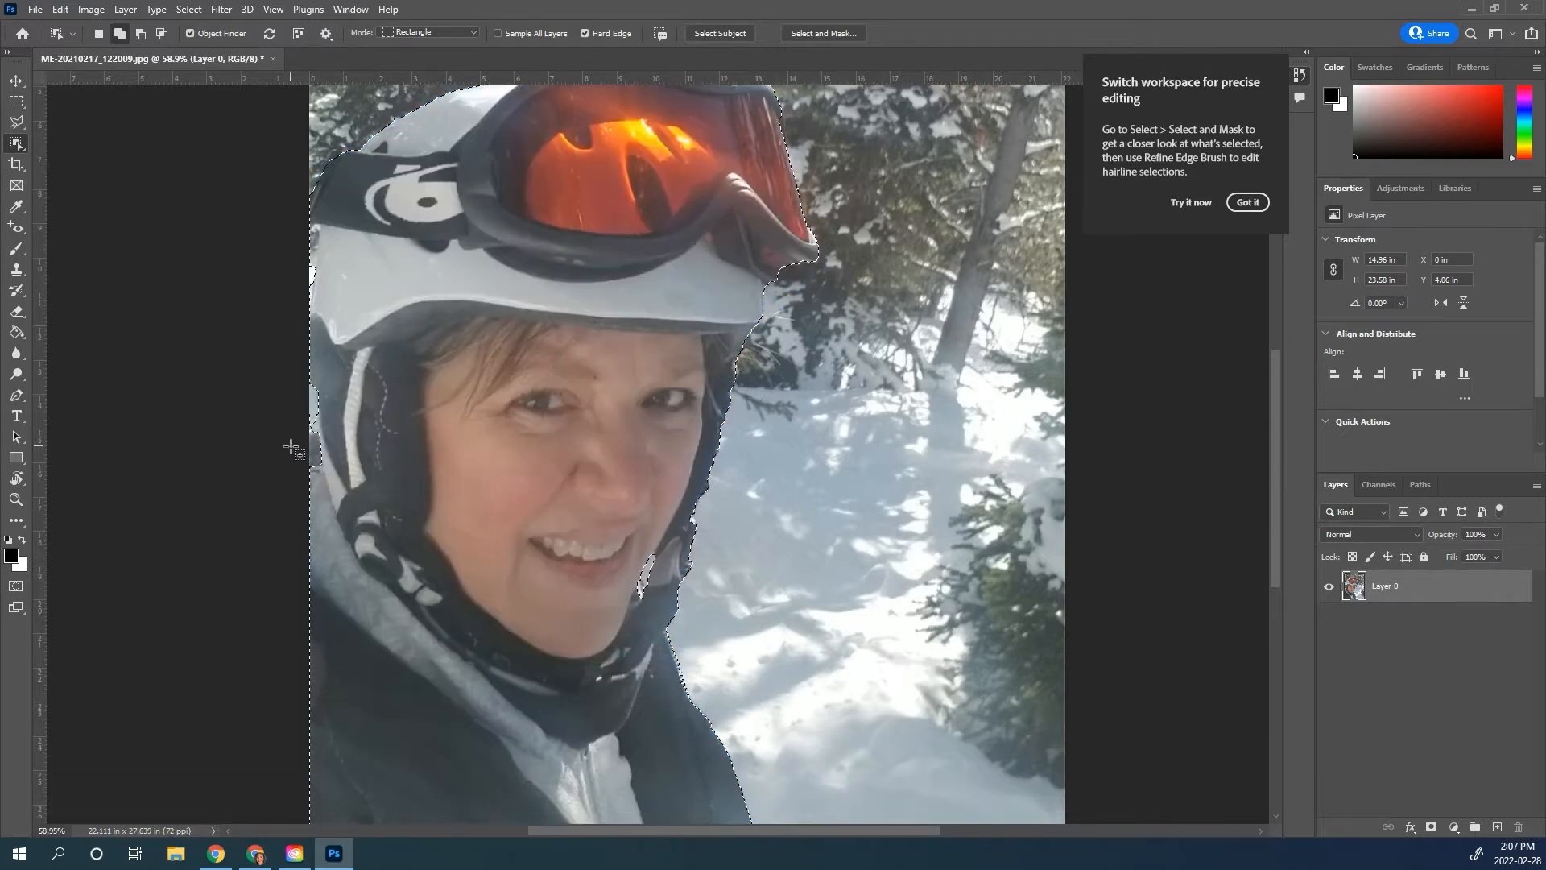
left_click(17, 121)
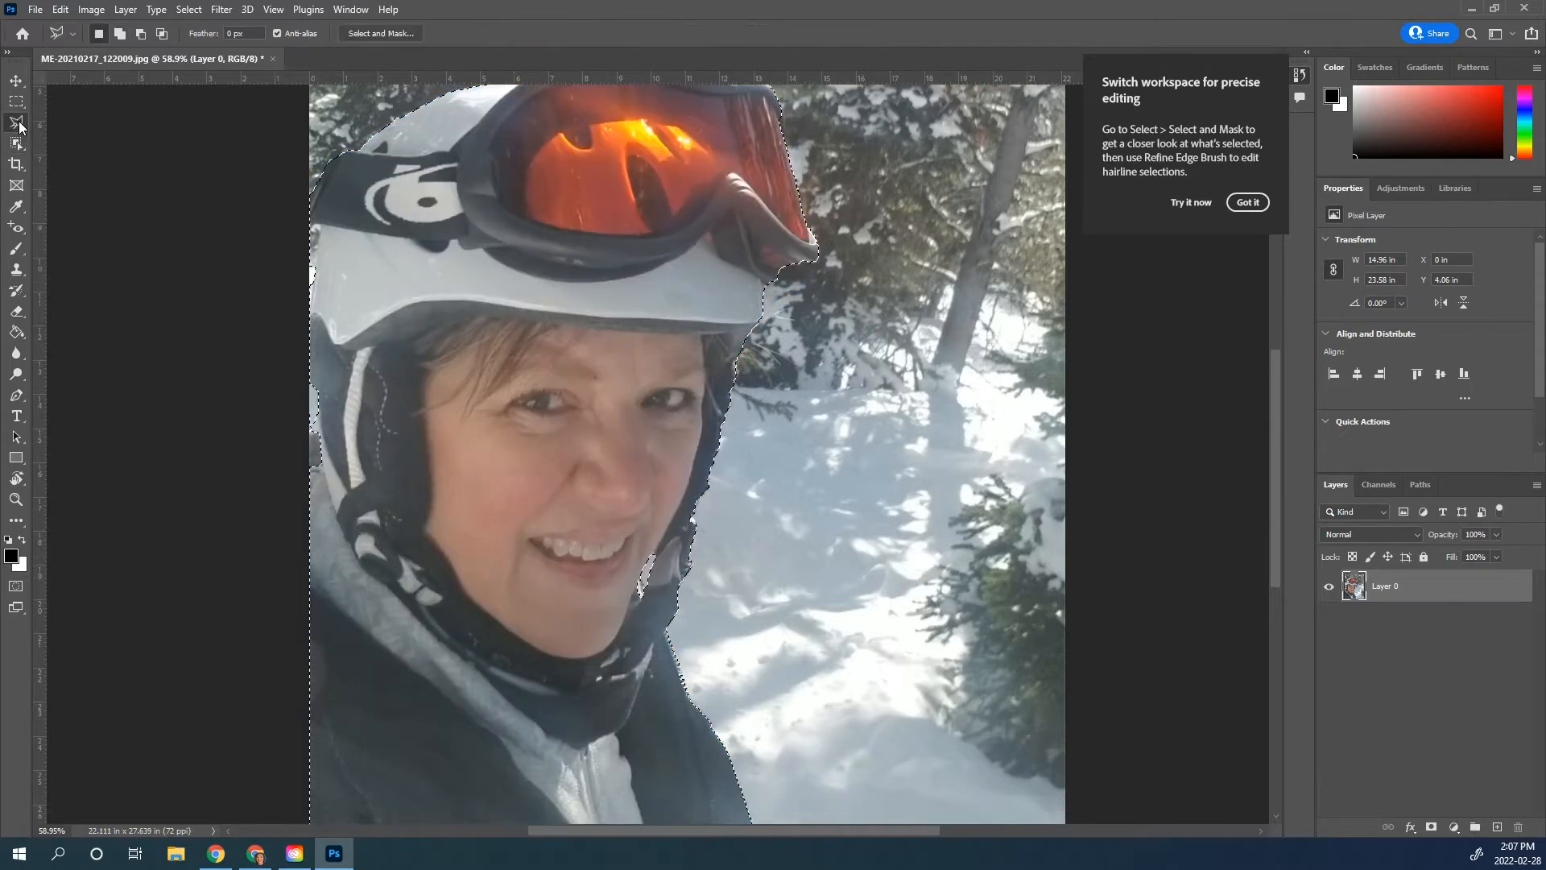
right_click(18, 121)
left_click(74, 122)
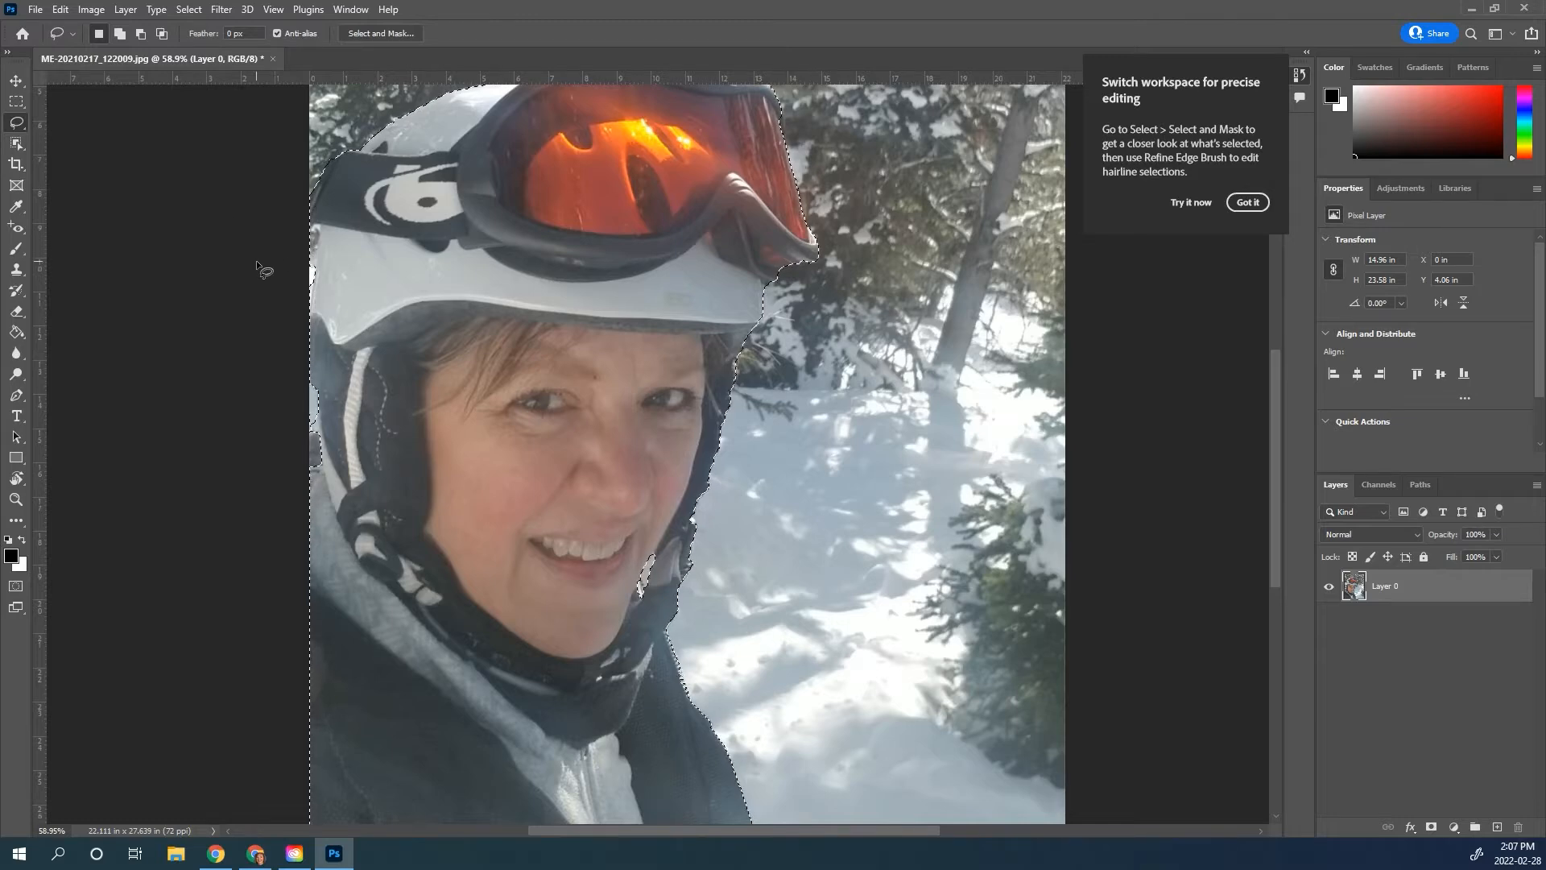
mouse_move(343, 259)
left_mouse_down()
mouse_move(284, 274)
mouse_move(353, 285)
mouse_move(311, 249)
left_mouse_up()
mouse_move(325, 378)
left_mouse_down()
mouse_move(300, 359)
mouse_move(272, 446)
mouse_move(318, 506)
mouse_move(350, 400)
mouse_move(327, 359)
left_mouse_up()
mouse_move(618, 604)
left_mouse_down()
mouse_move(657, 605)
mouse_move(674, 544)
mouse_move(662, 530)
left_mouse_up()
Copy the selected skier onto a new layer and check the cutout by briefly hiding Layer 0
scroll(518, 764, "down", 3)
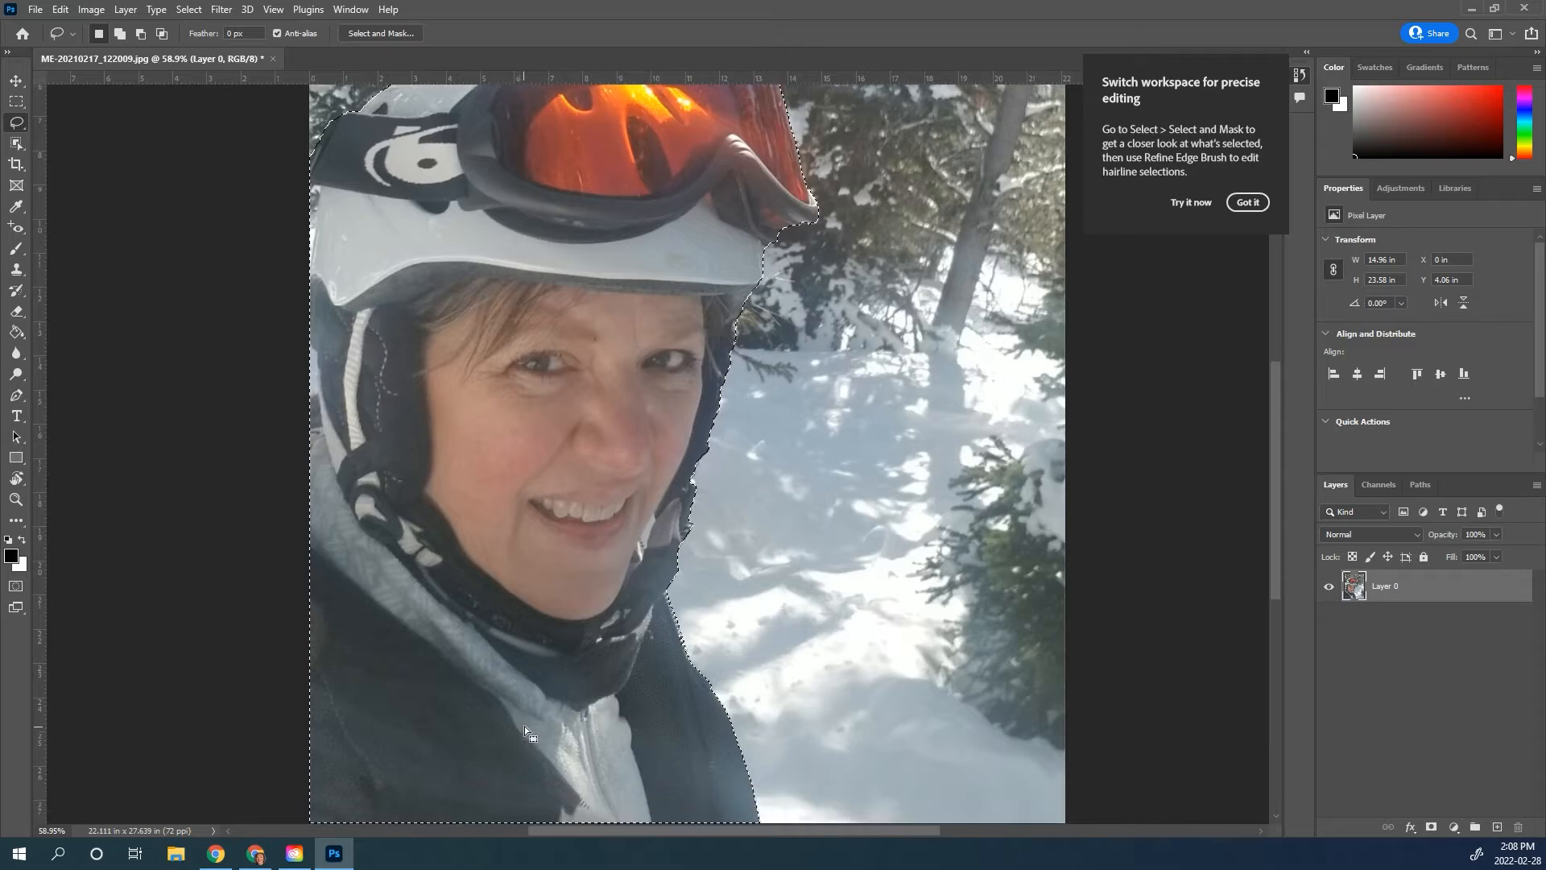
scroll(526, 723, "down", 2)
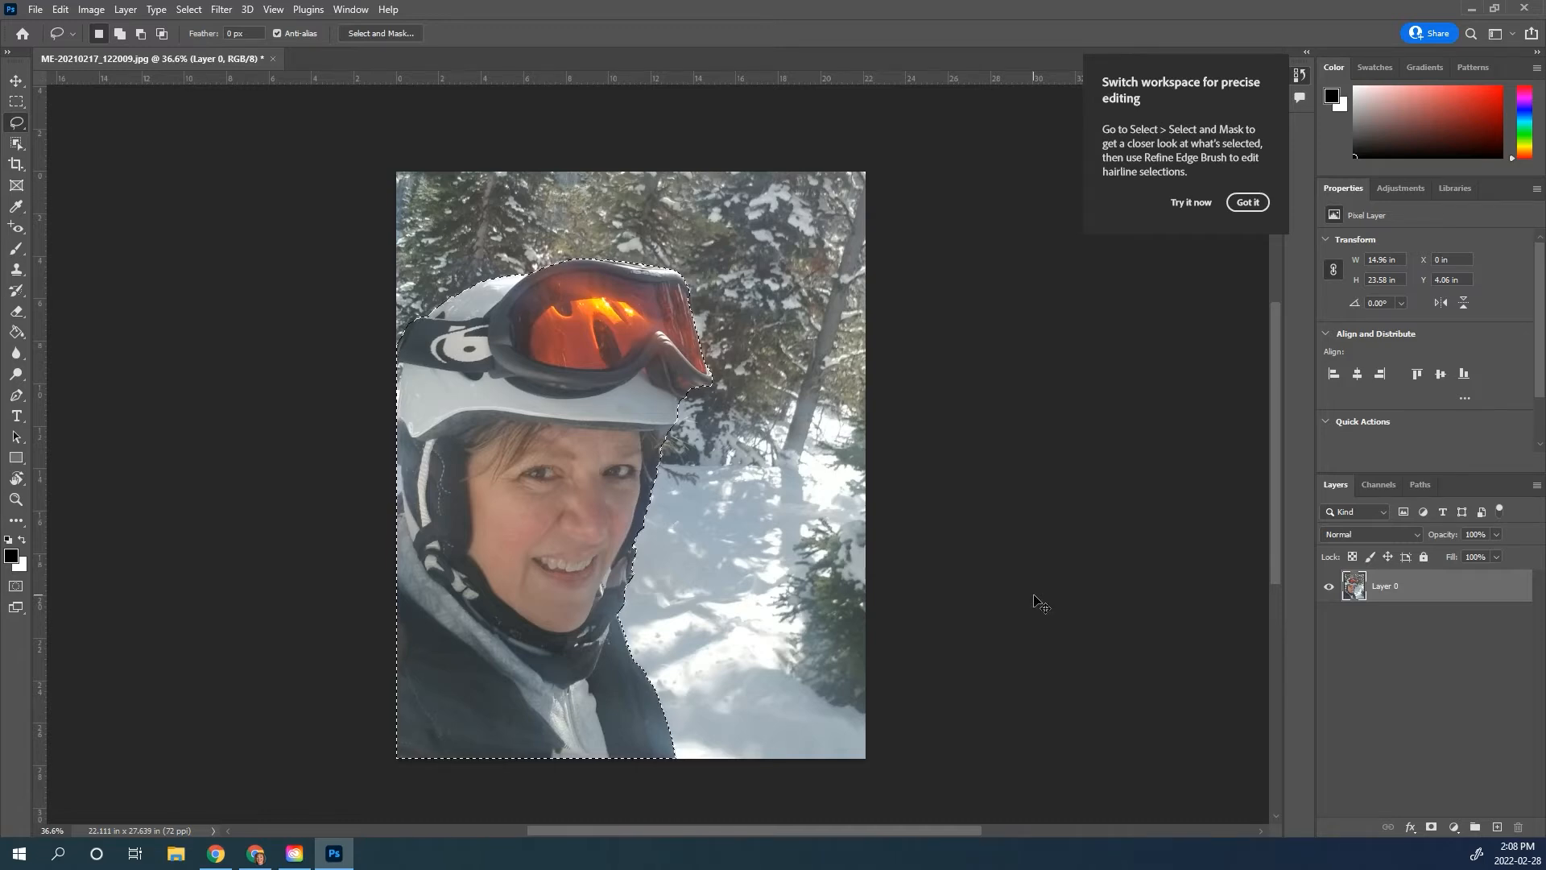
key("ctrl+j")
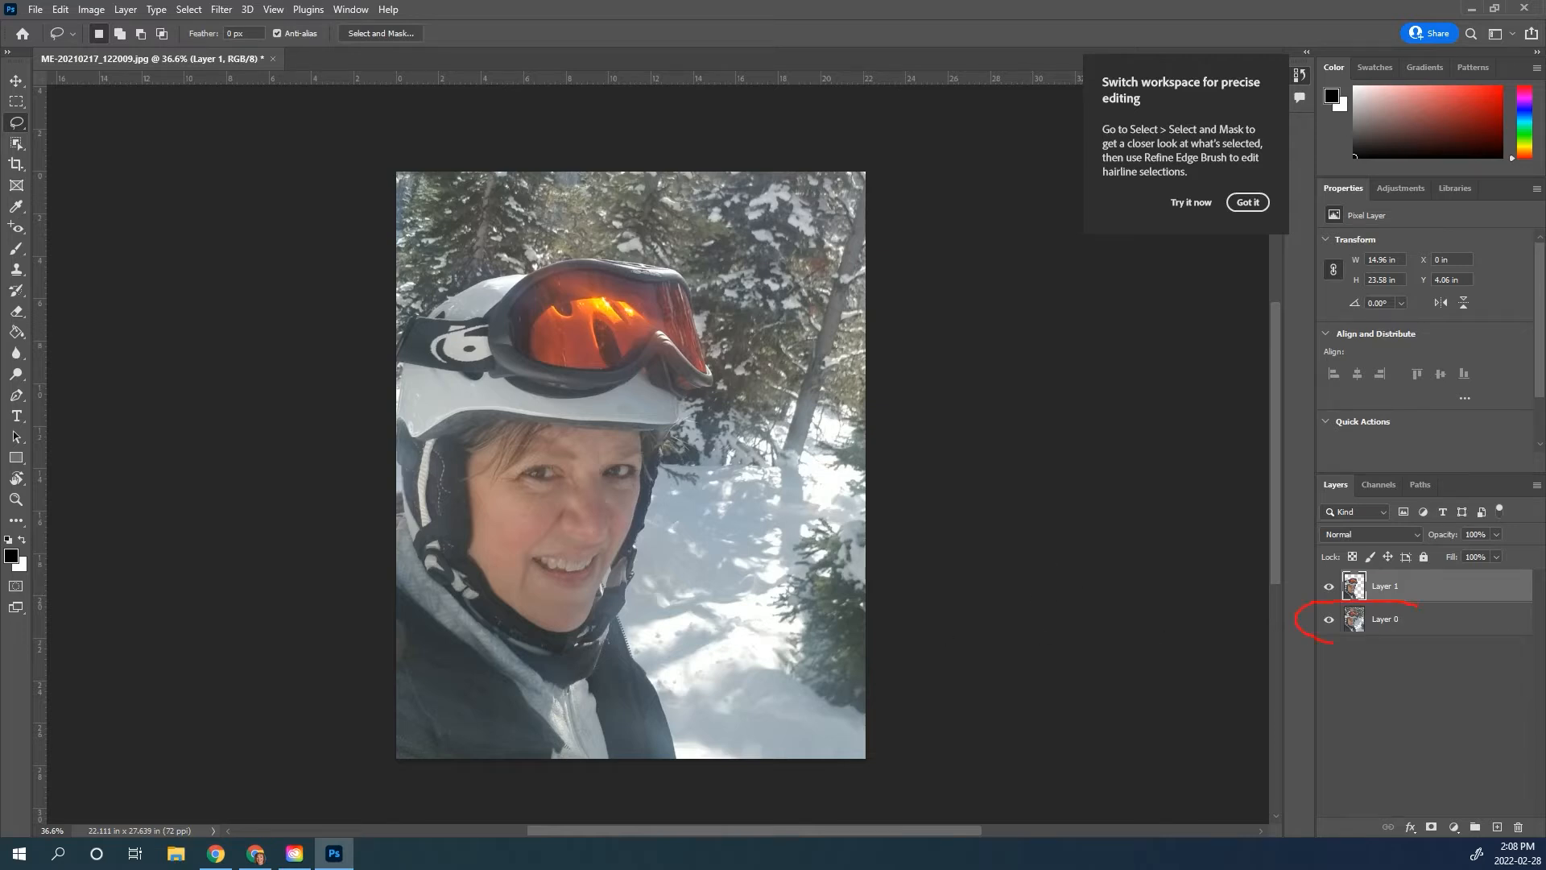
left_click(1329, 619)
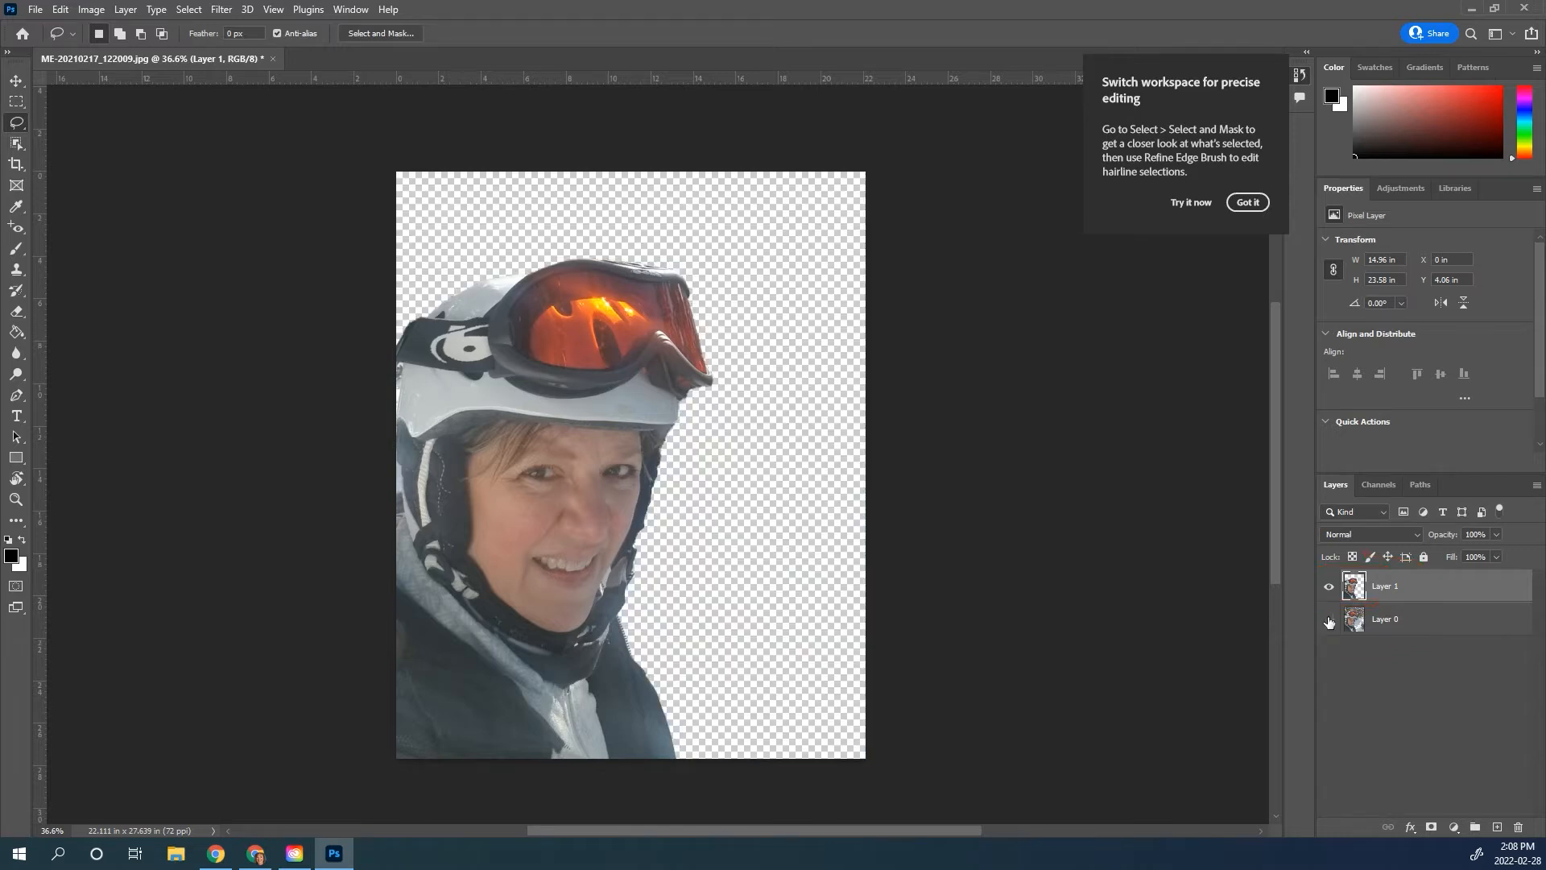
left_click(1328, 619)
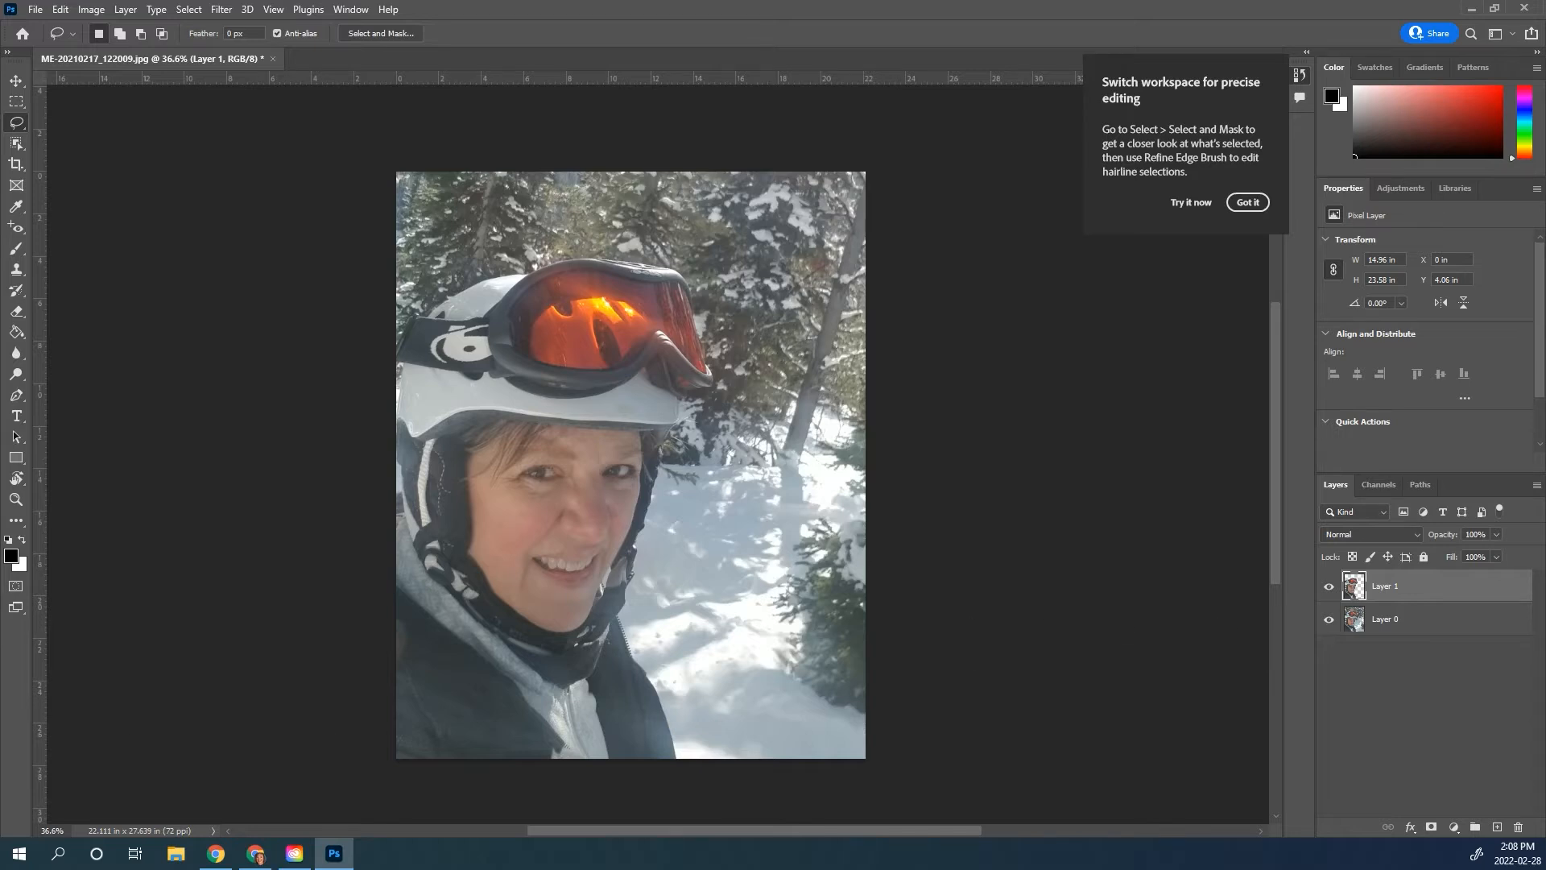
Hide Layer 0 so only the skier cutout on Layer 1 is displayed
key("alt+Tab")
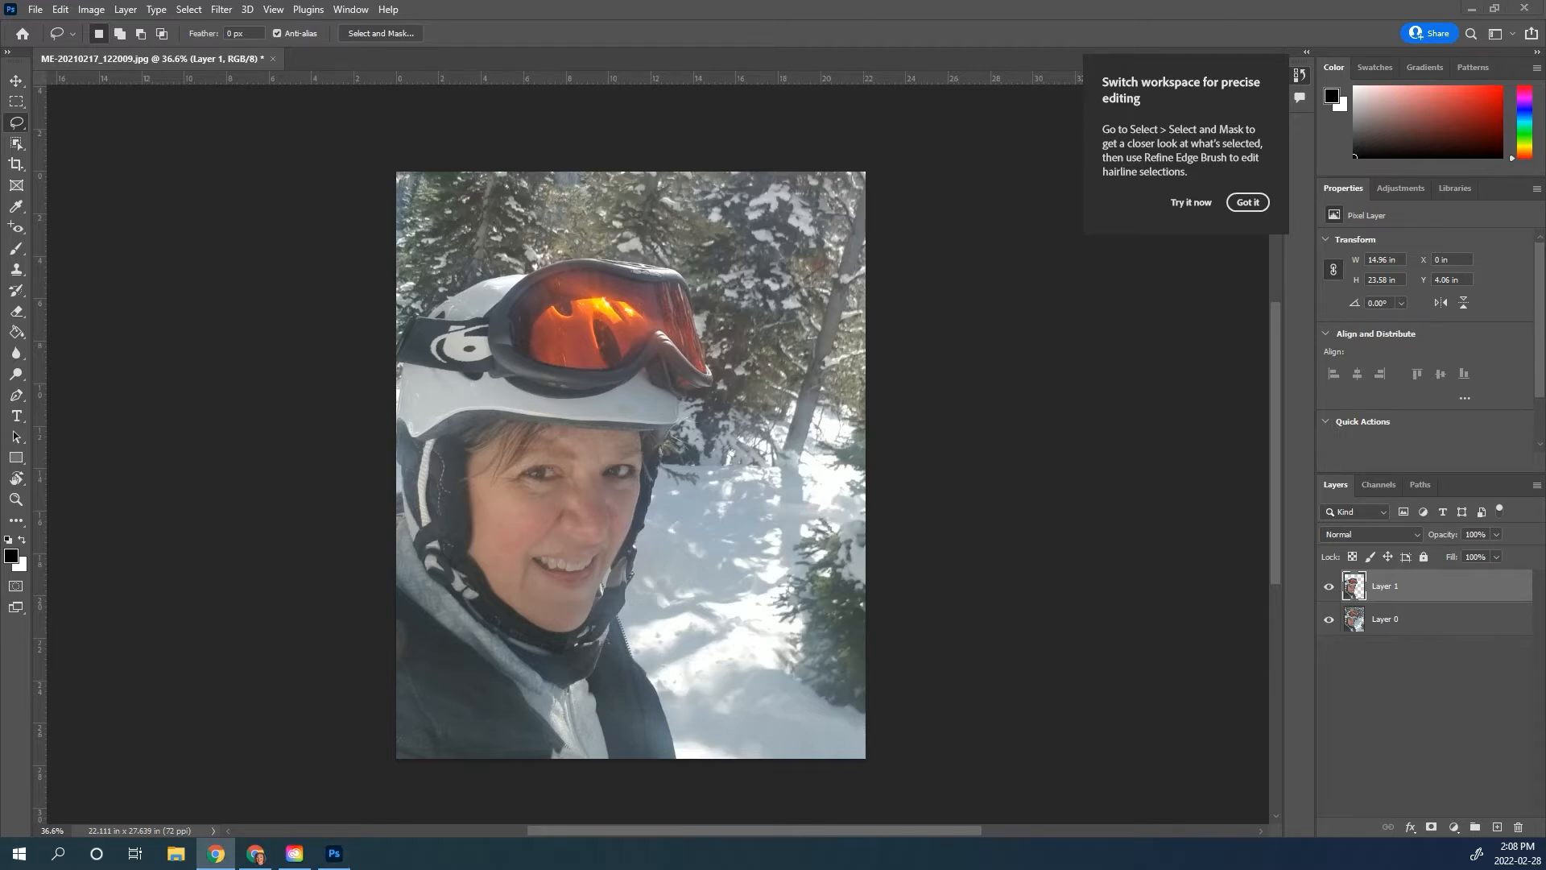
scroll(555, 437, "down", 1)
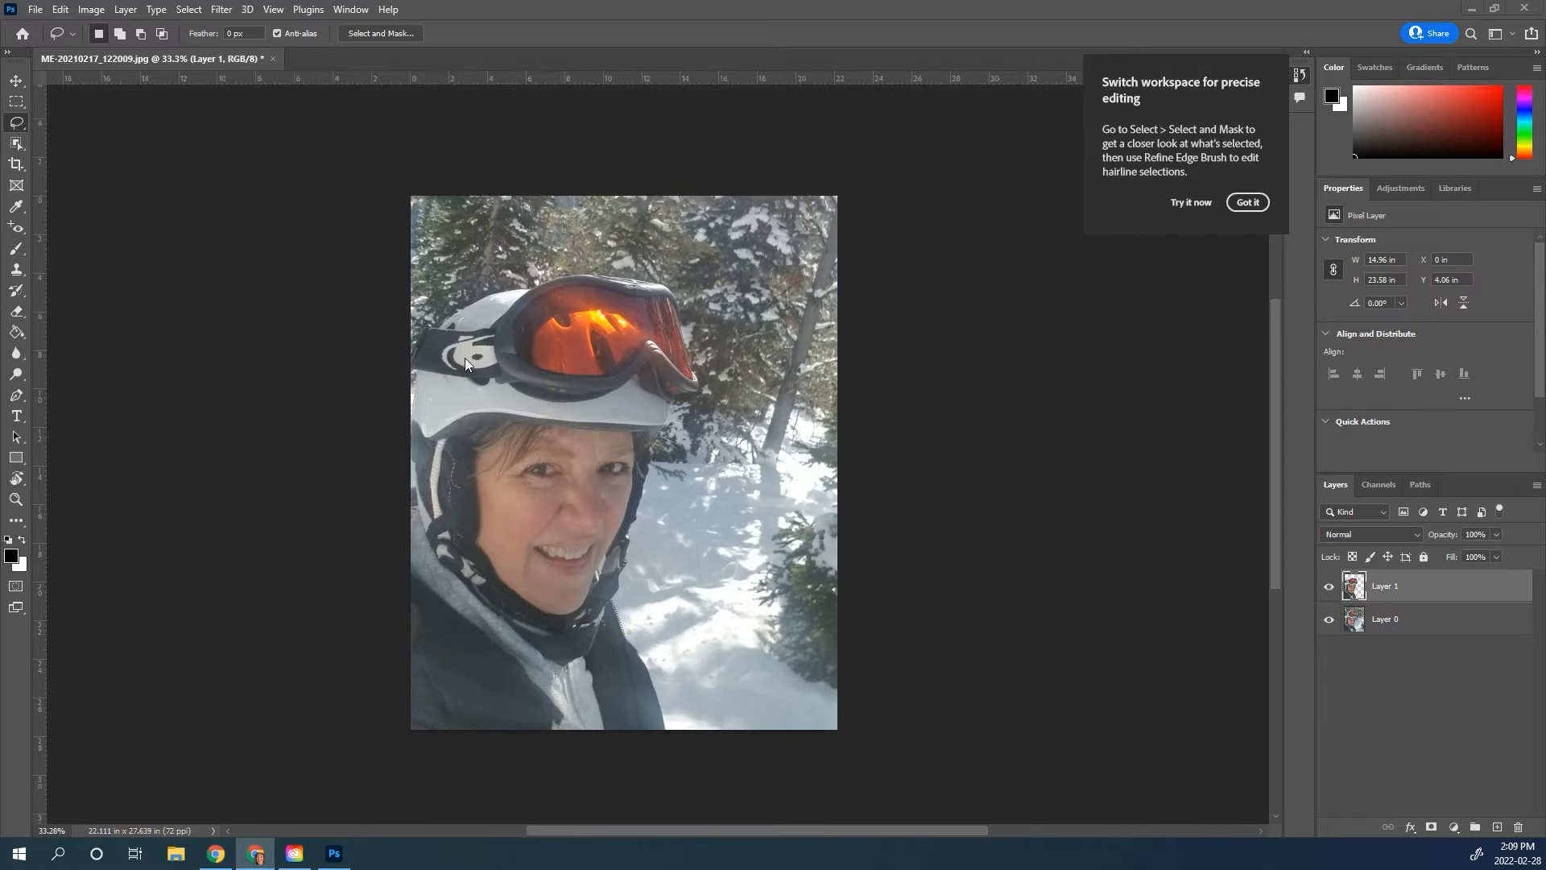
scroll(480, 346, "up", 5)
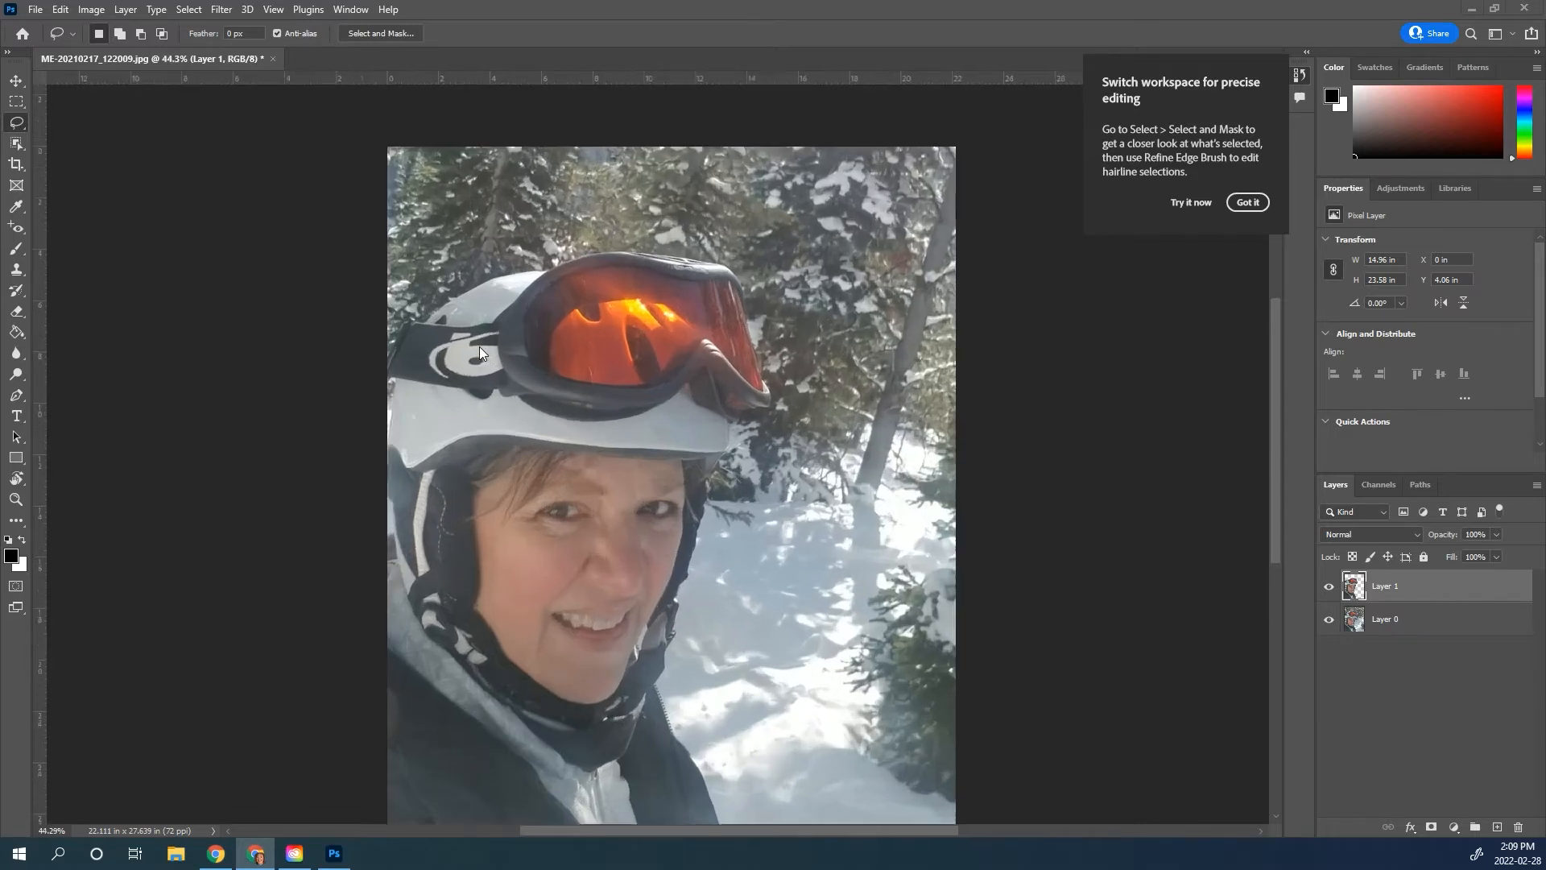
scroll(475, 349, "up", 1)
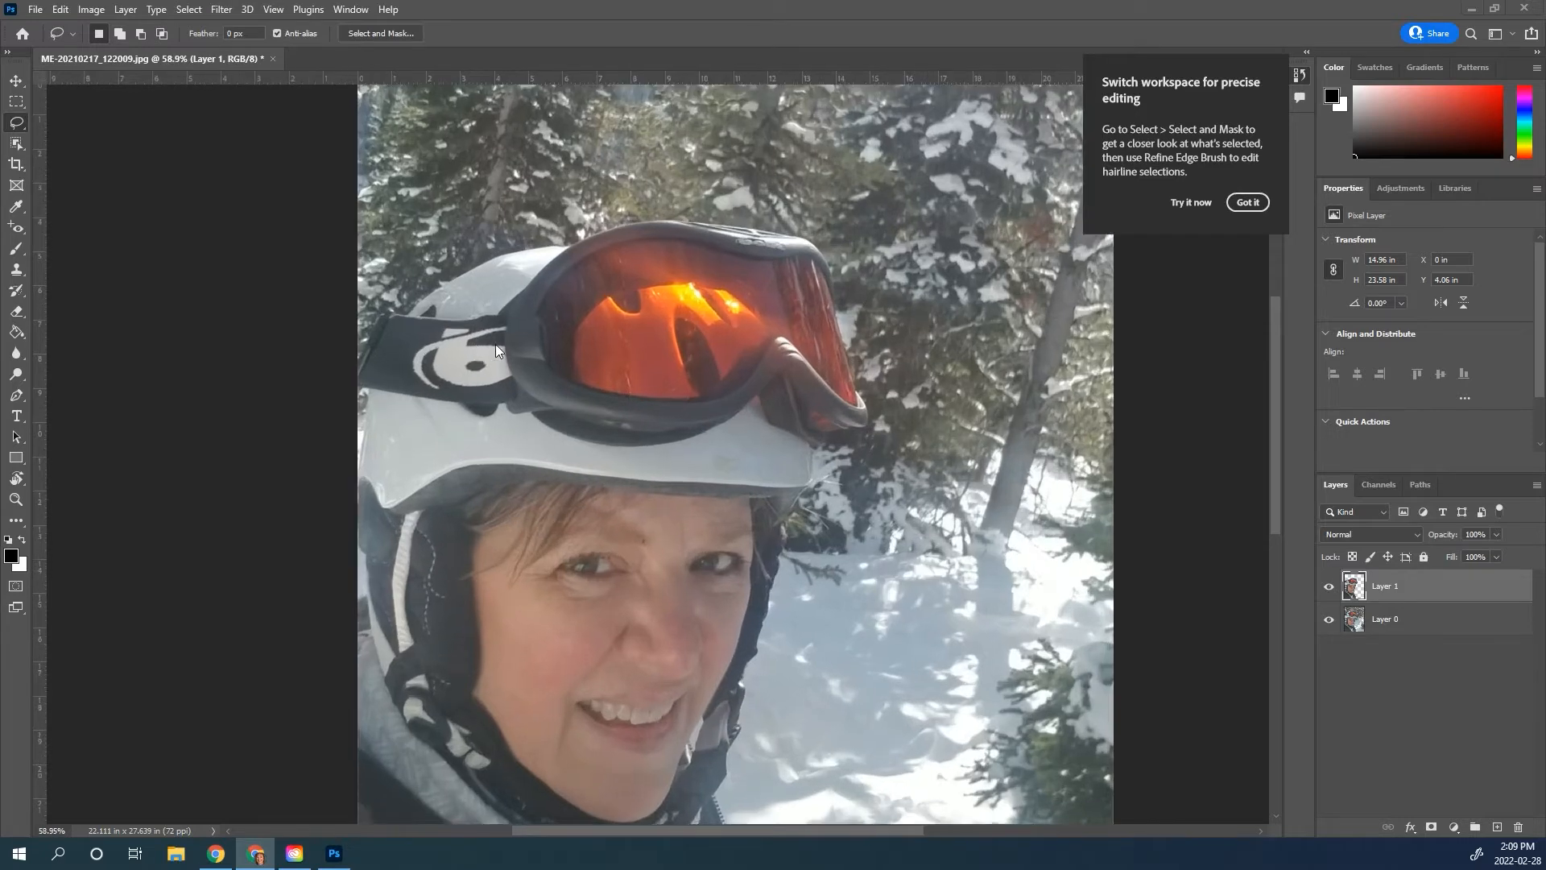
left_click(1330, 622)
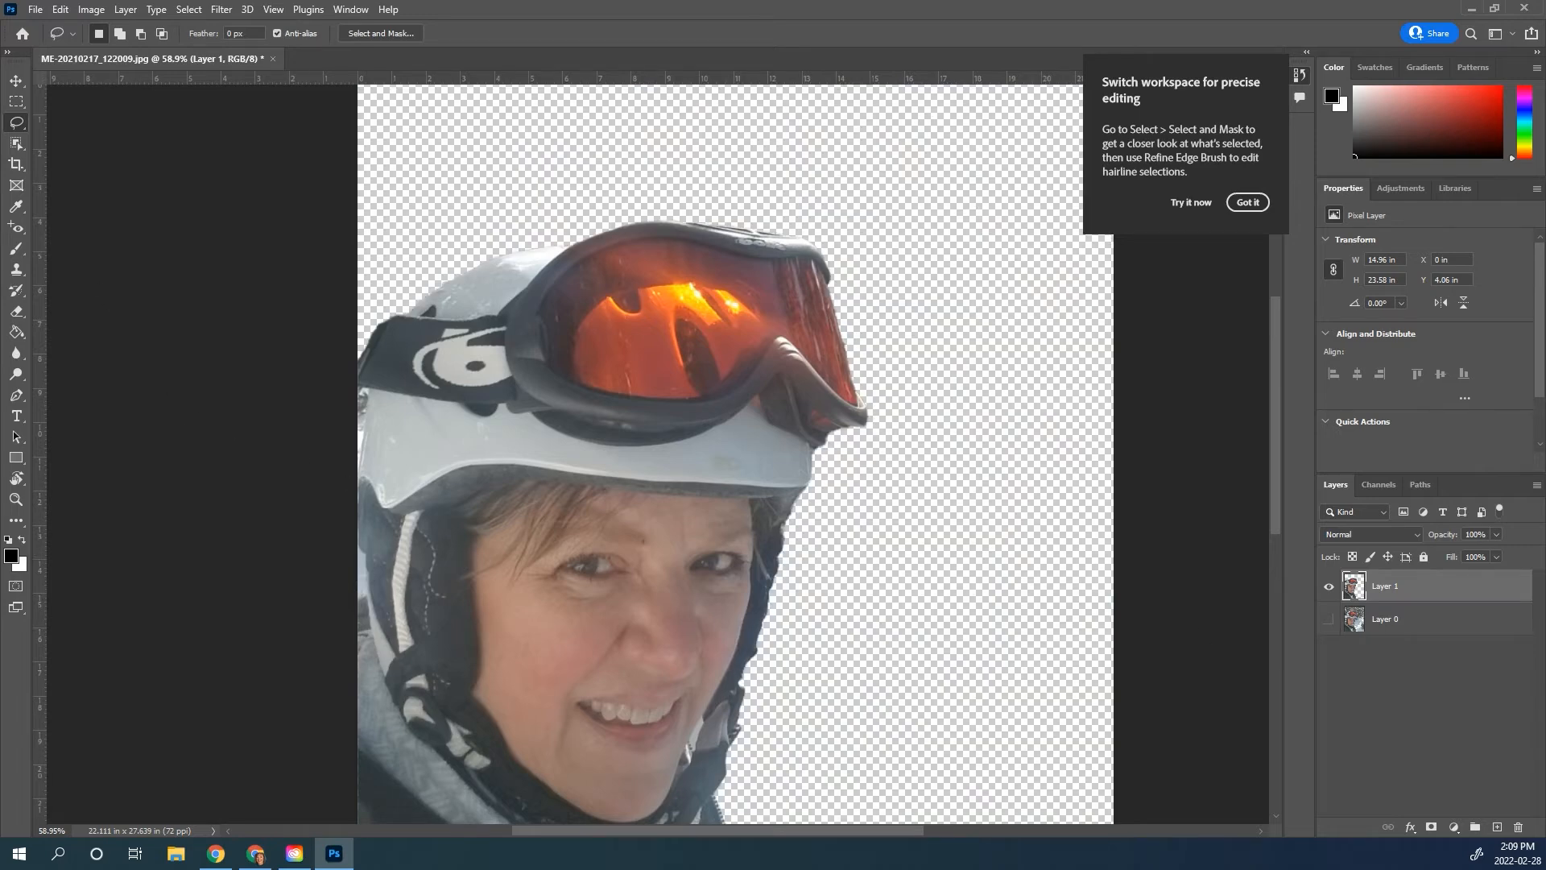
Outline a triangle about 2.71 by 1.61 in on the helmet above the goggle strap with the Polygonal Lasso, apply Average blur and deselect
right_click(18, 124)
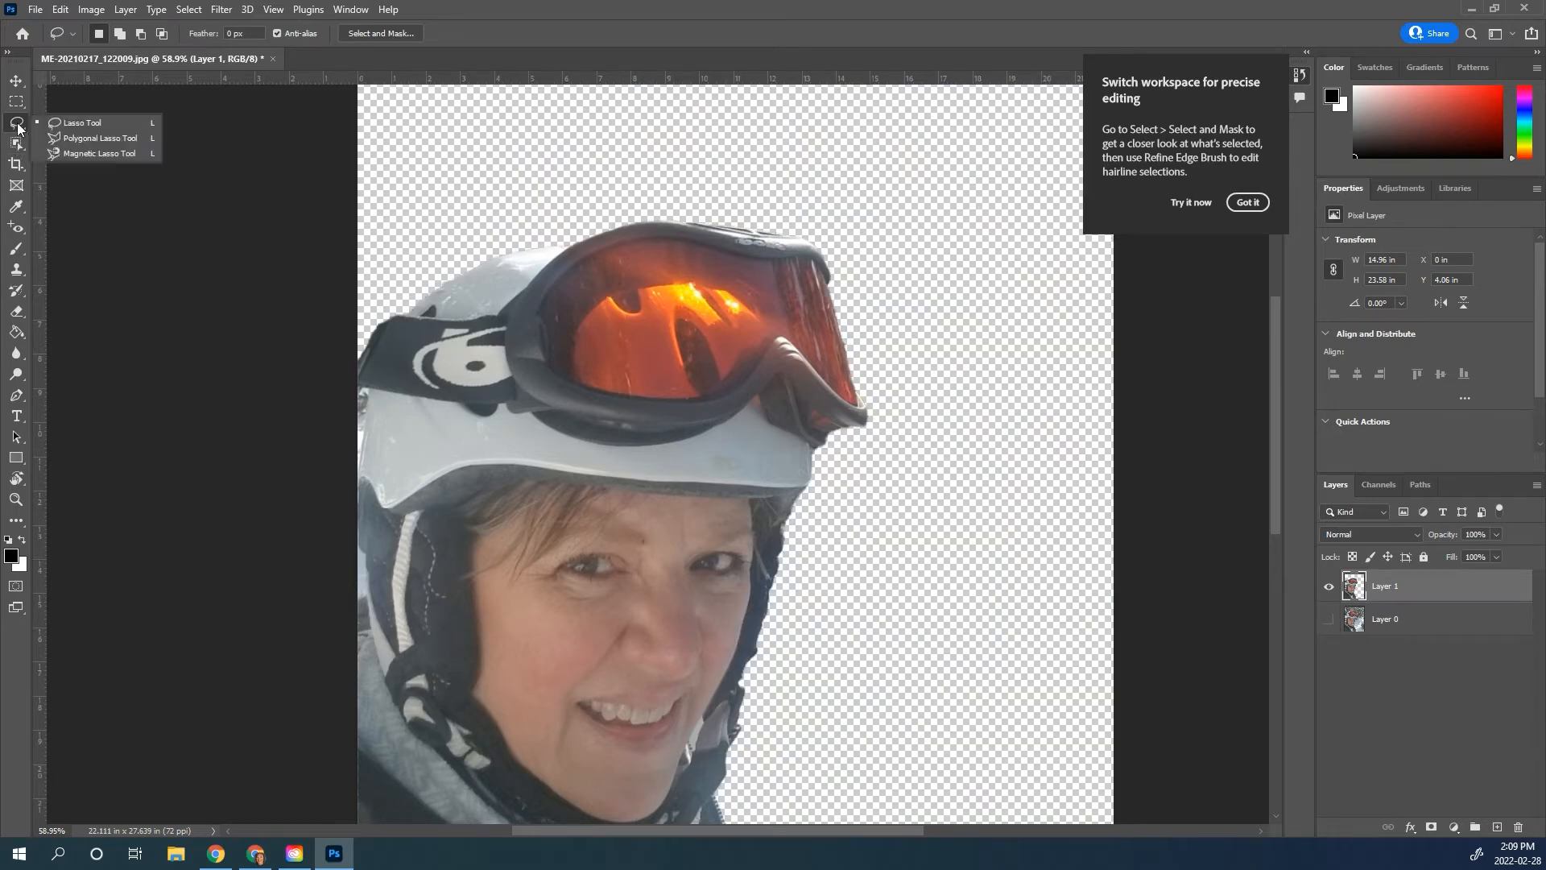
left_click(92, 139)
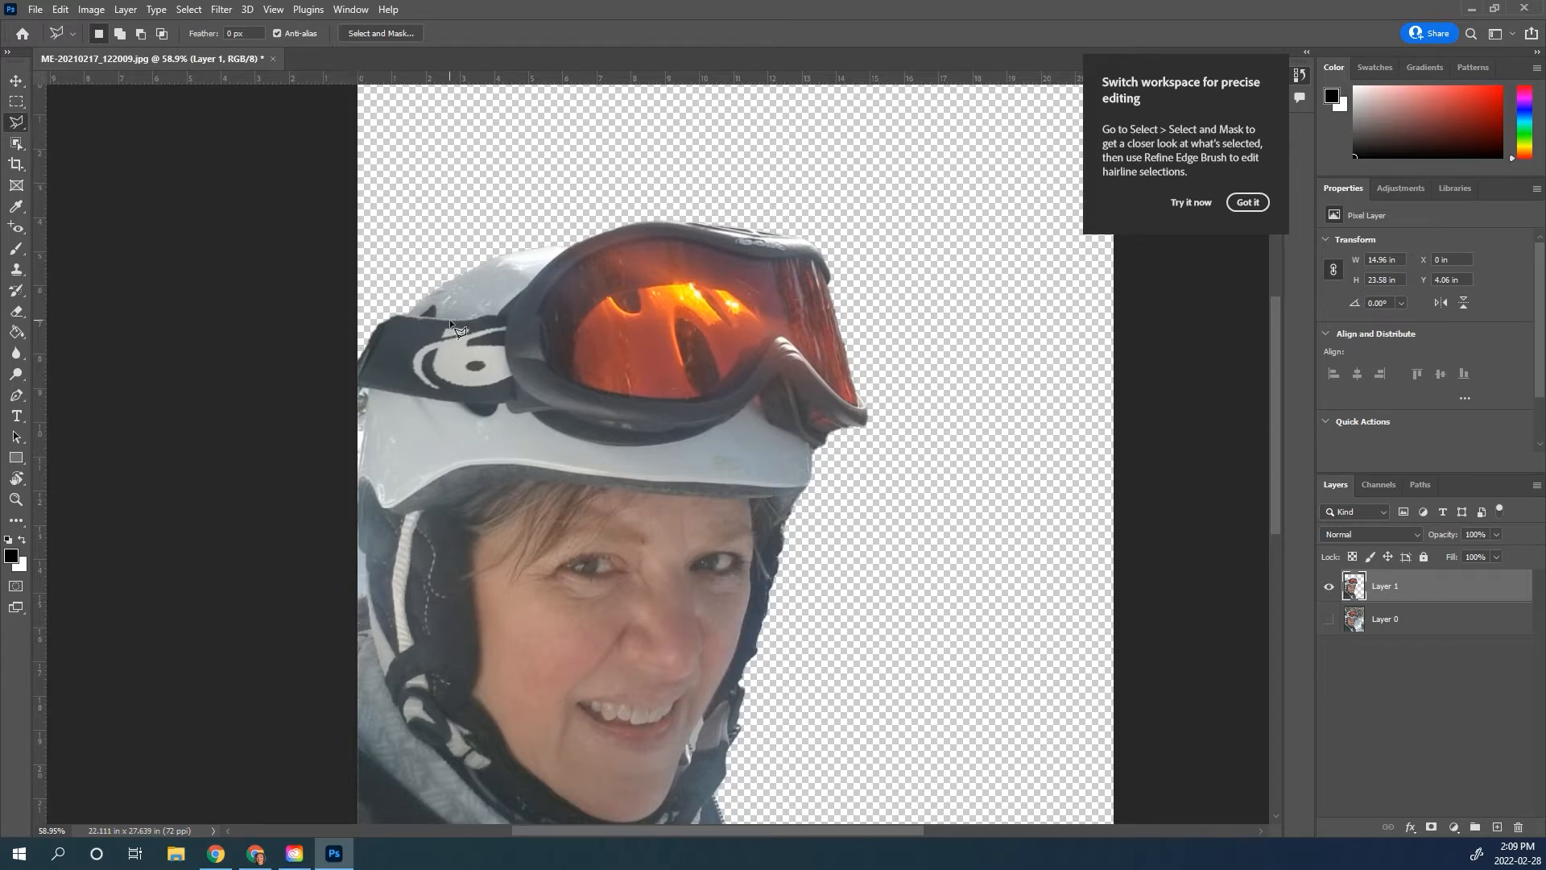
scroll(446, 312, "up", 1)
scroll(408, 293, "up", 3)
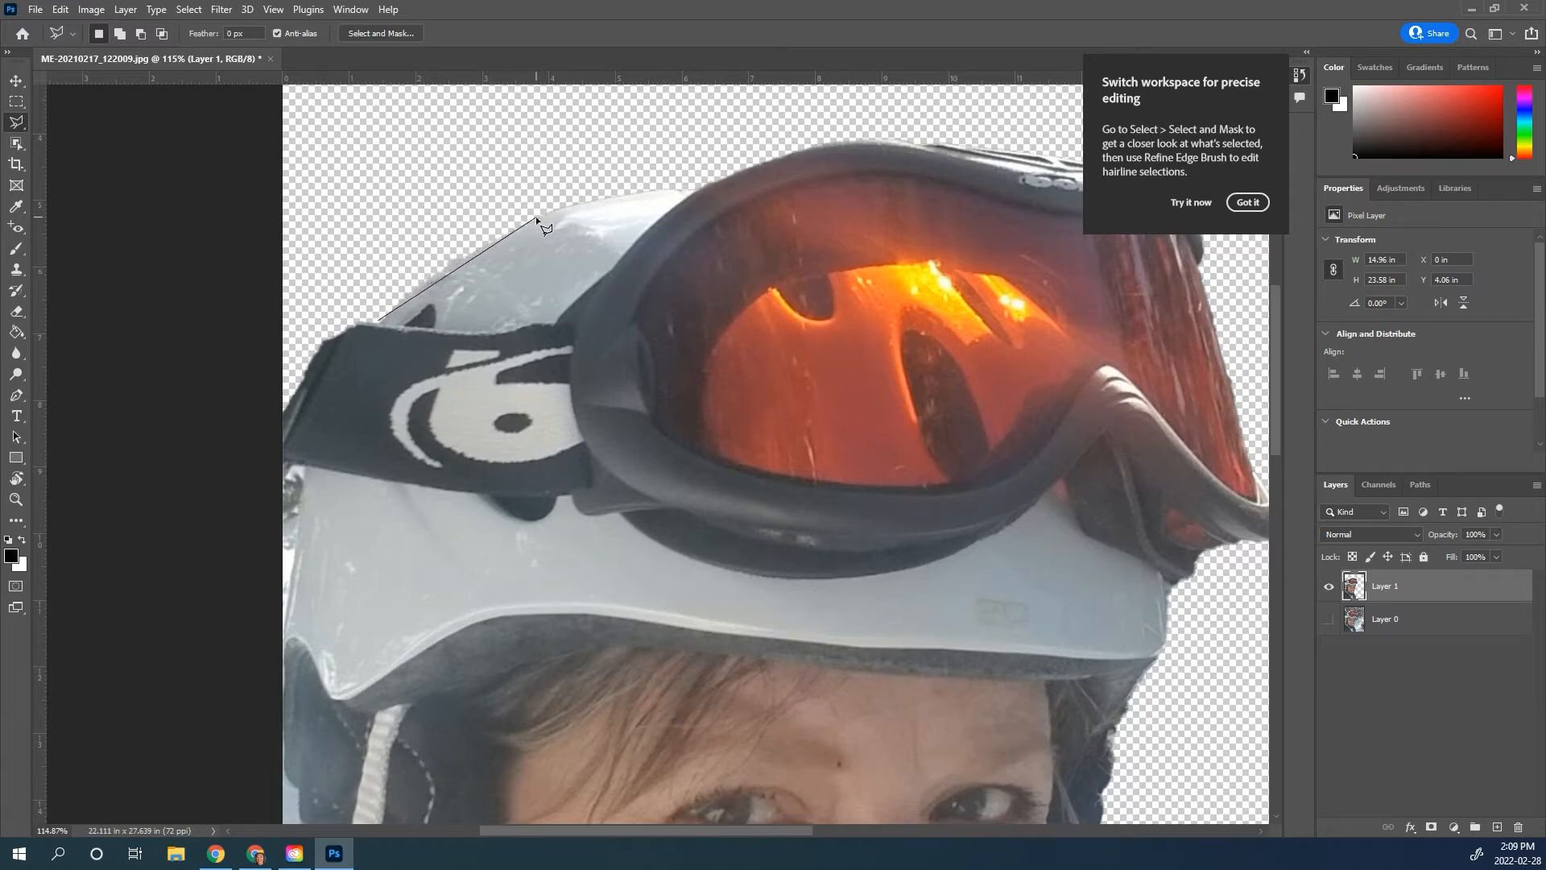
left_click(558, 323)
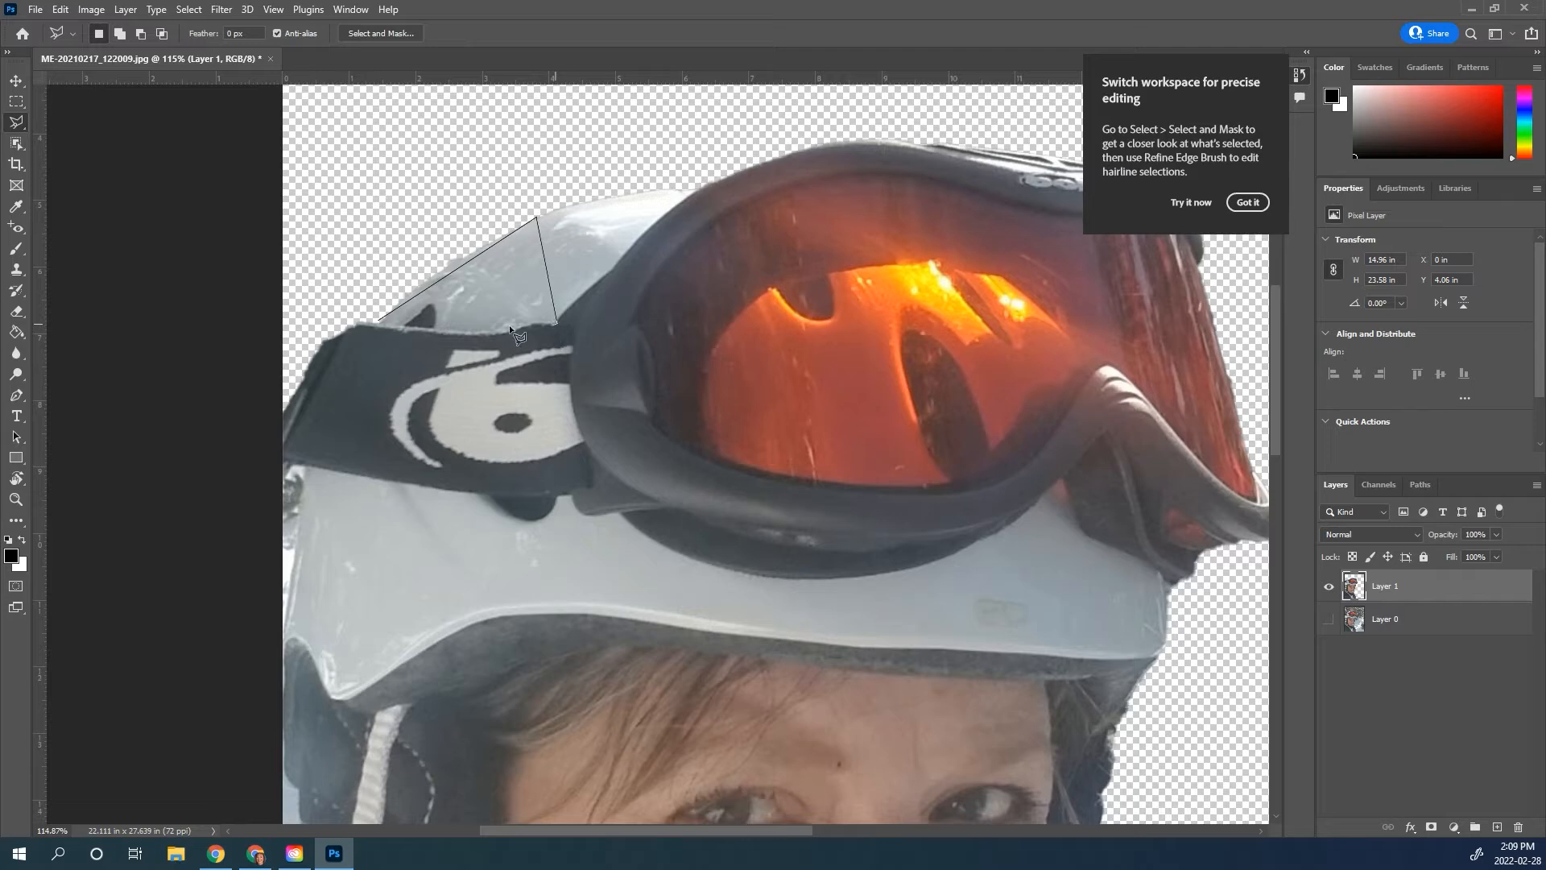
left_click(379, 322)
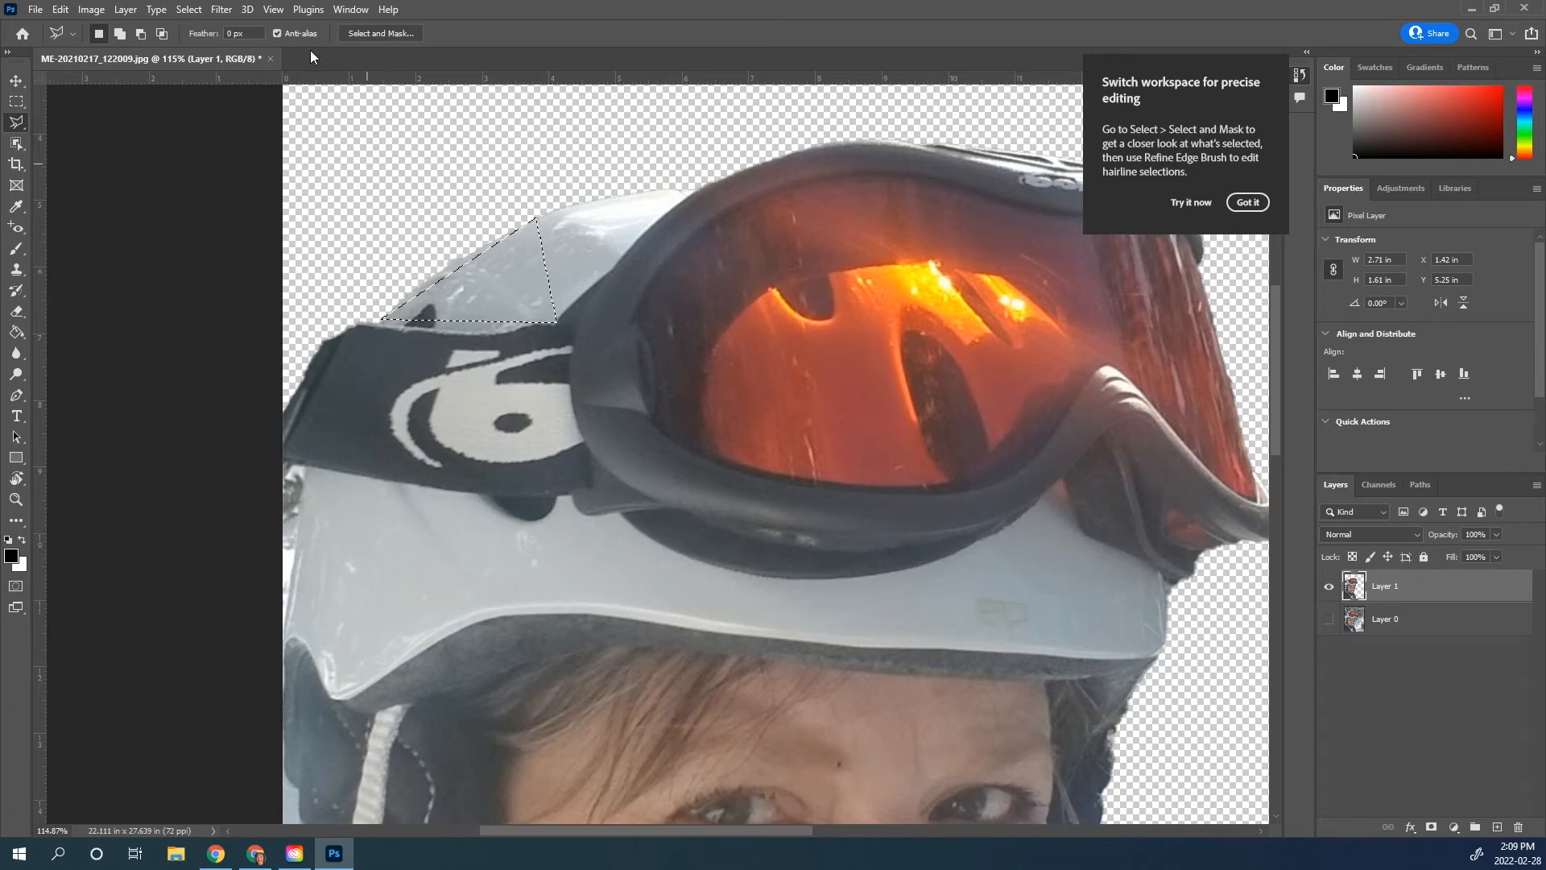
left_click(222, 10)
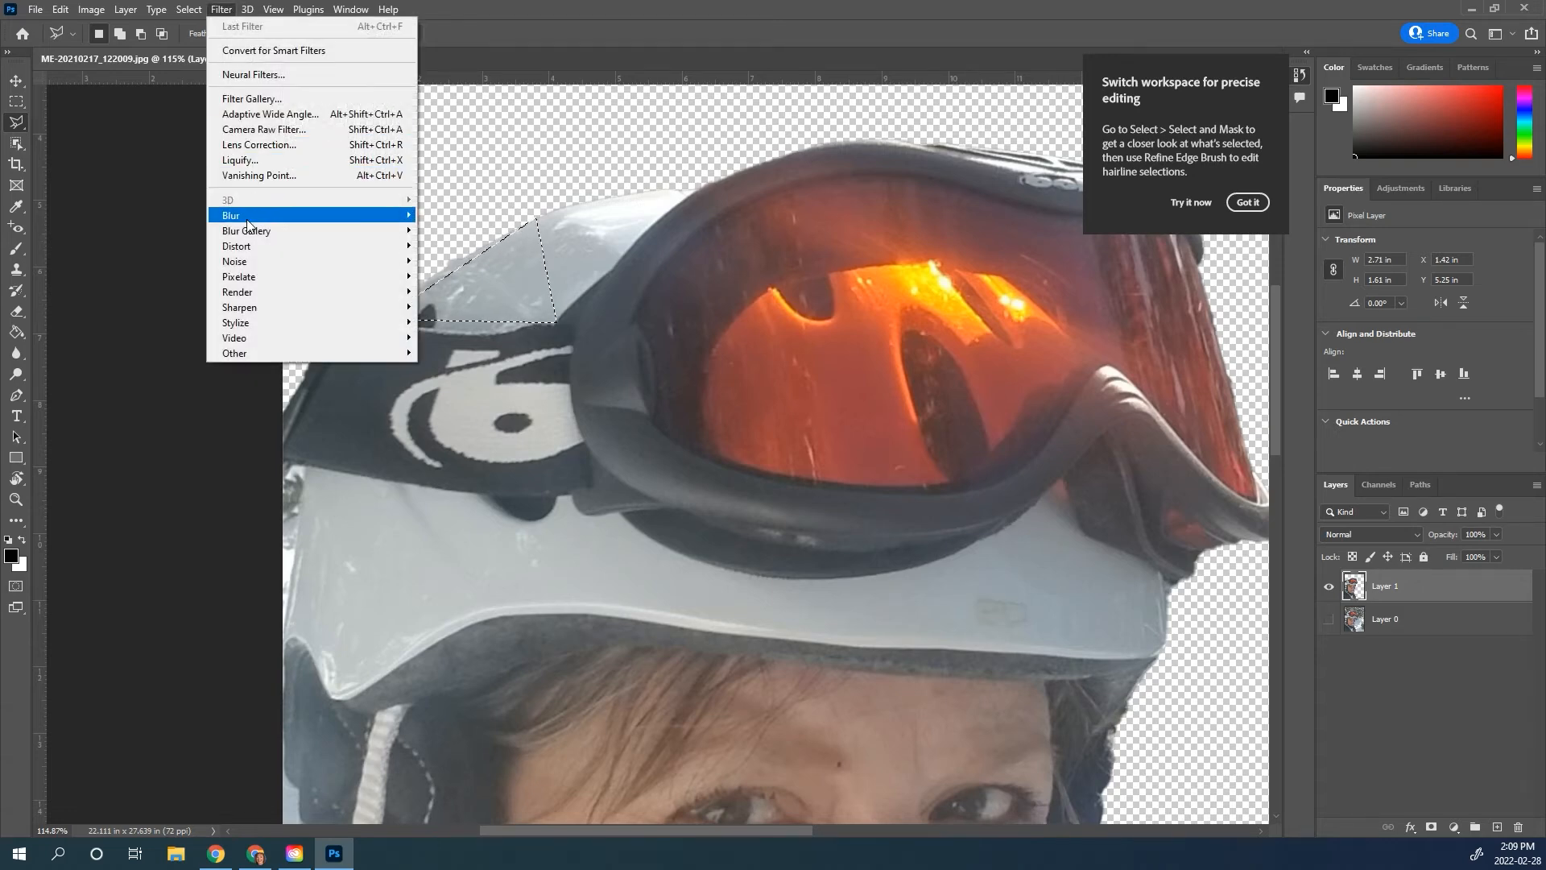
mouse_move(243, 216)
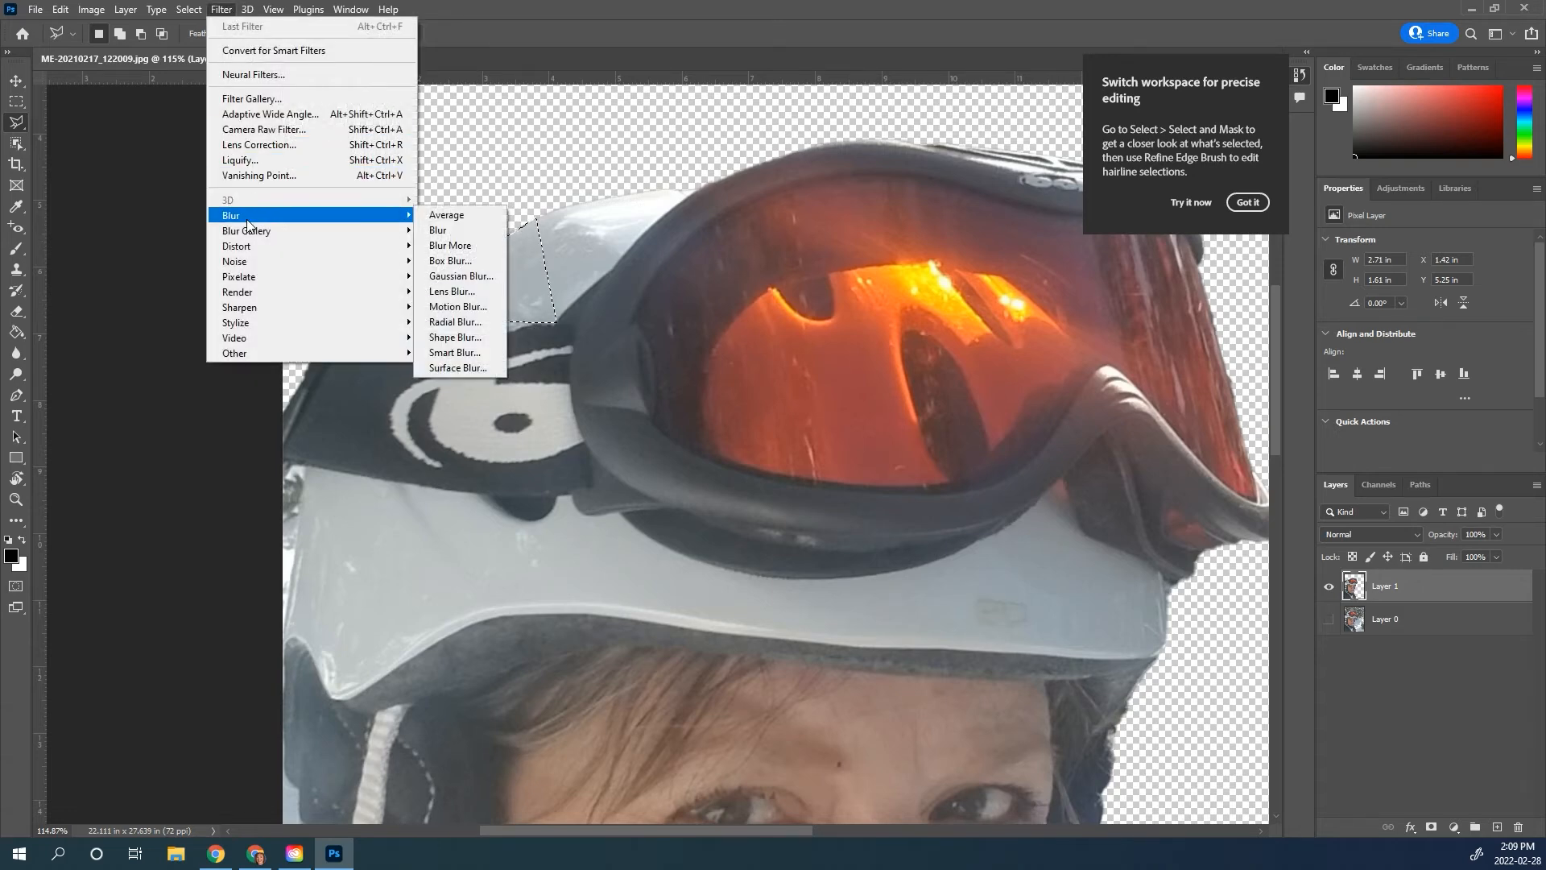
left_click(474, 223)
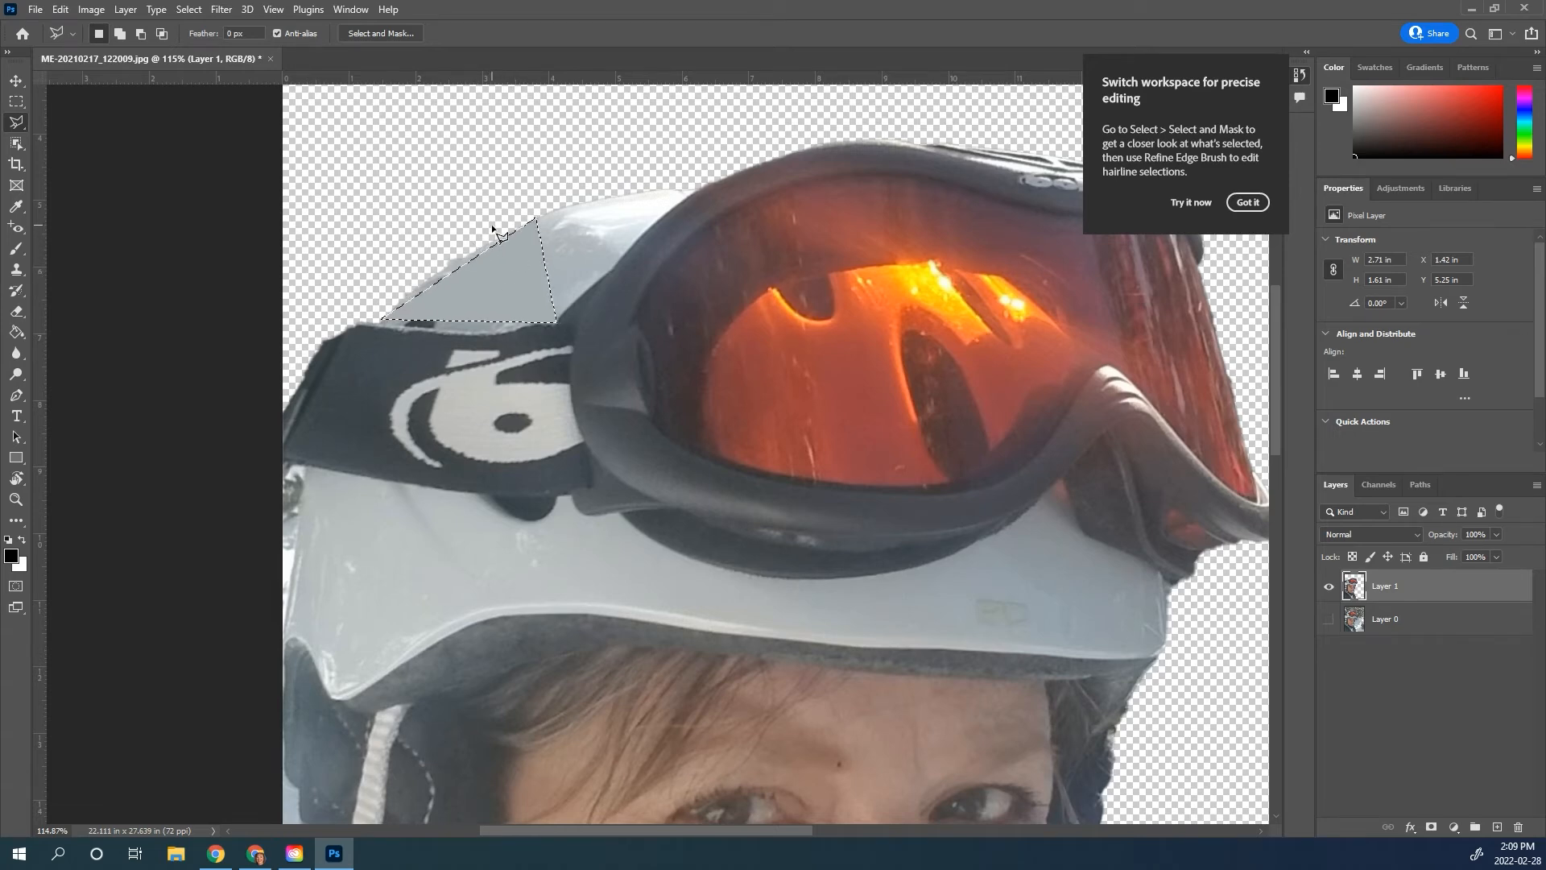
key("ctrl+d")
Outline the adjoining helmet facet up to the goggle frame, about 2.44 by 2.07 in, apply the Average filter and deselect
left_click(534, 217)
left_click(558, 326)
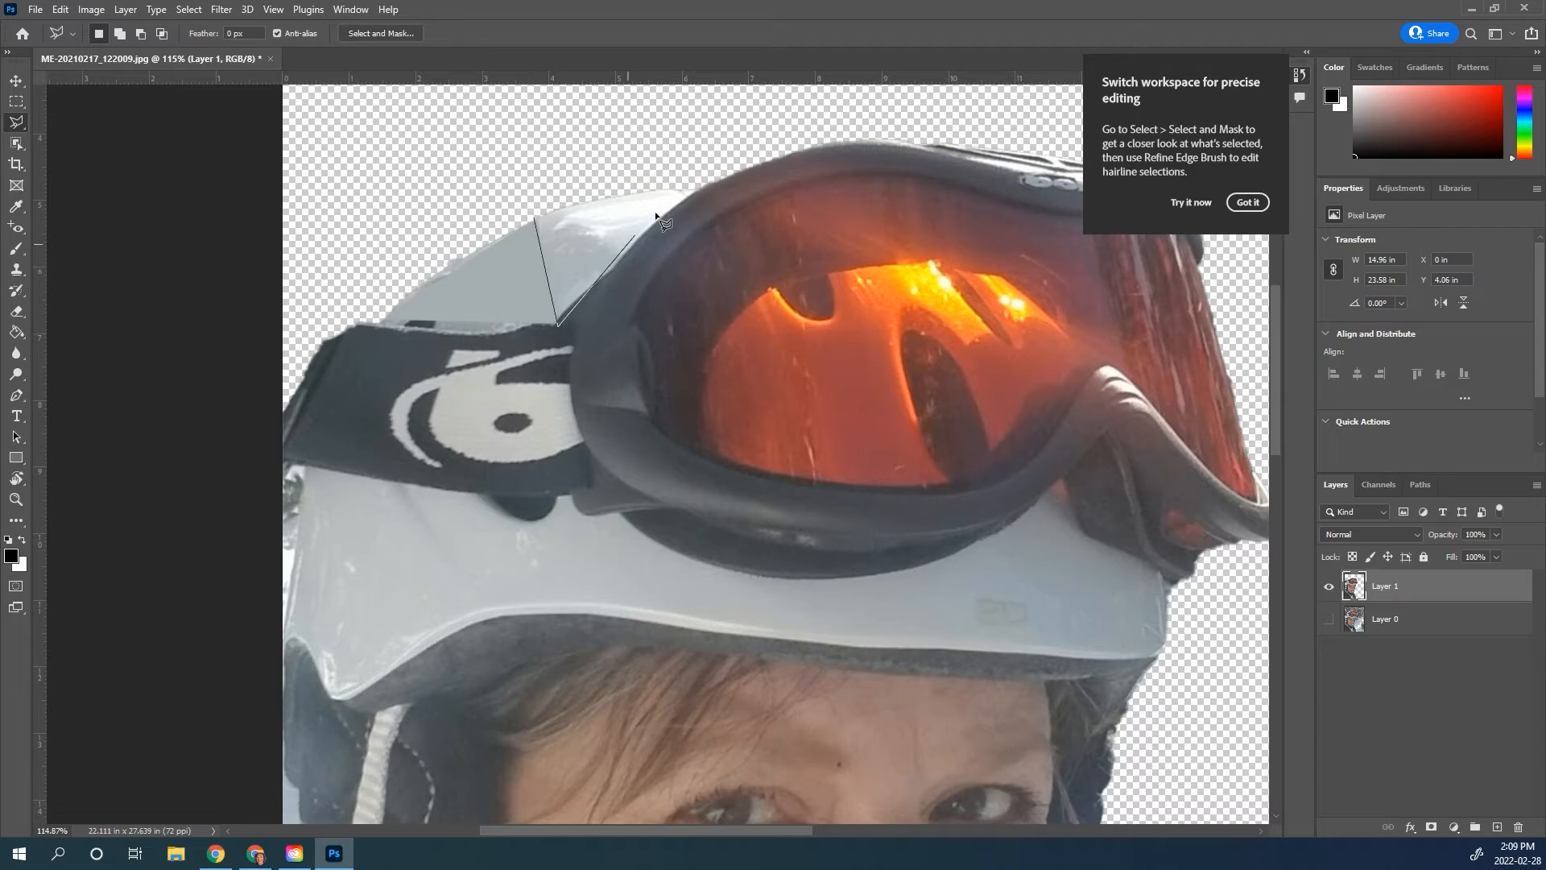
left_click(698, 191)
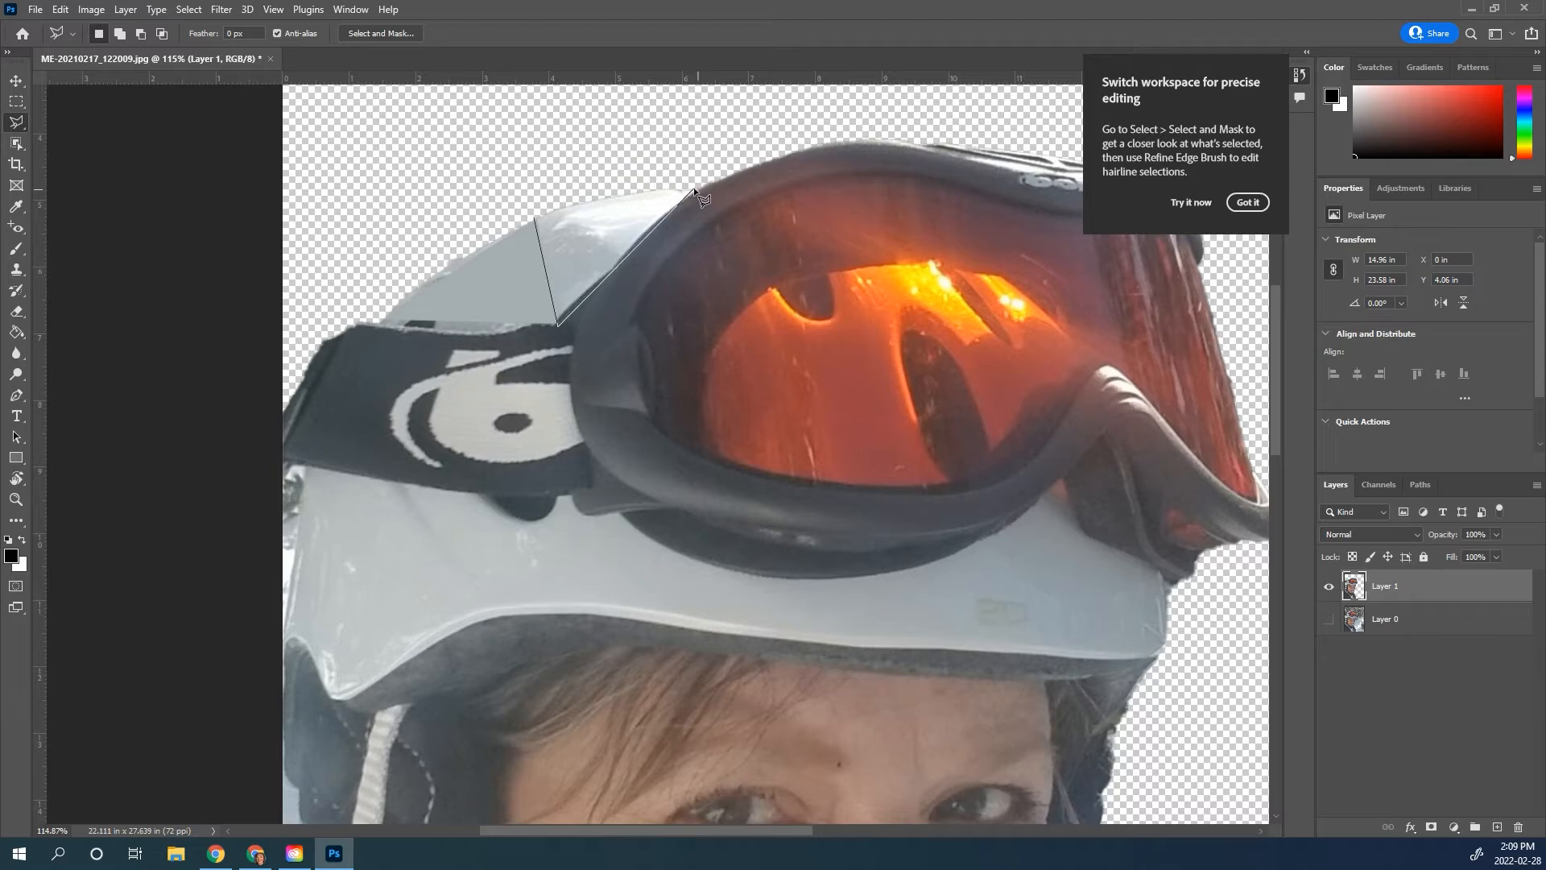
left_click(536, 220)
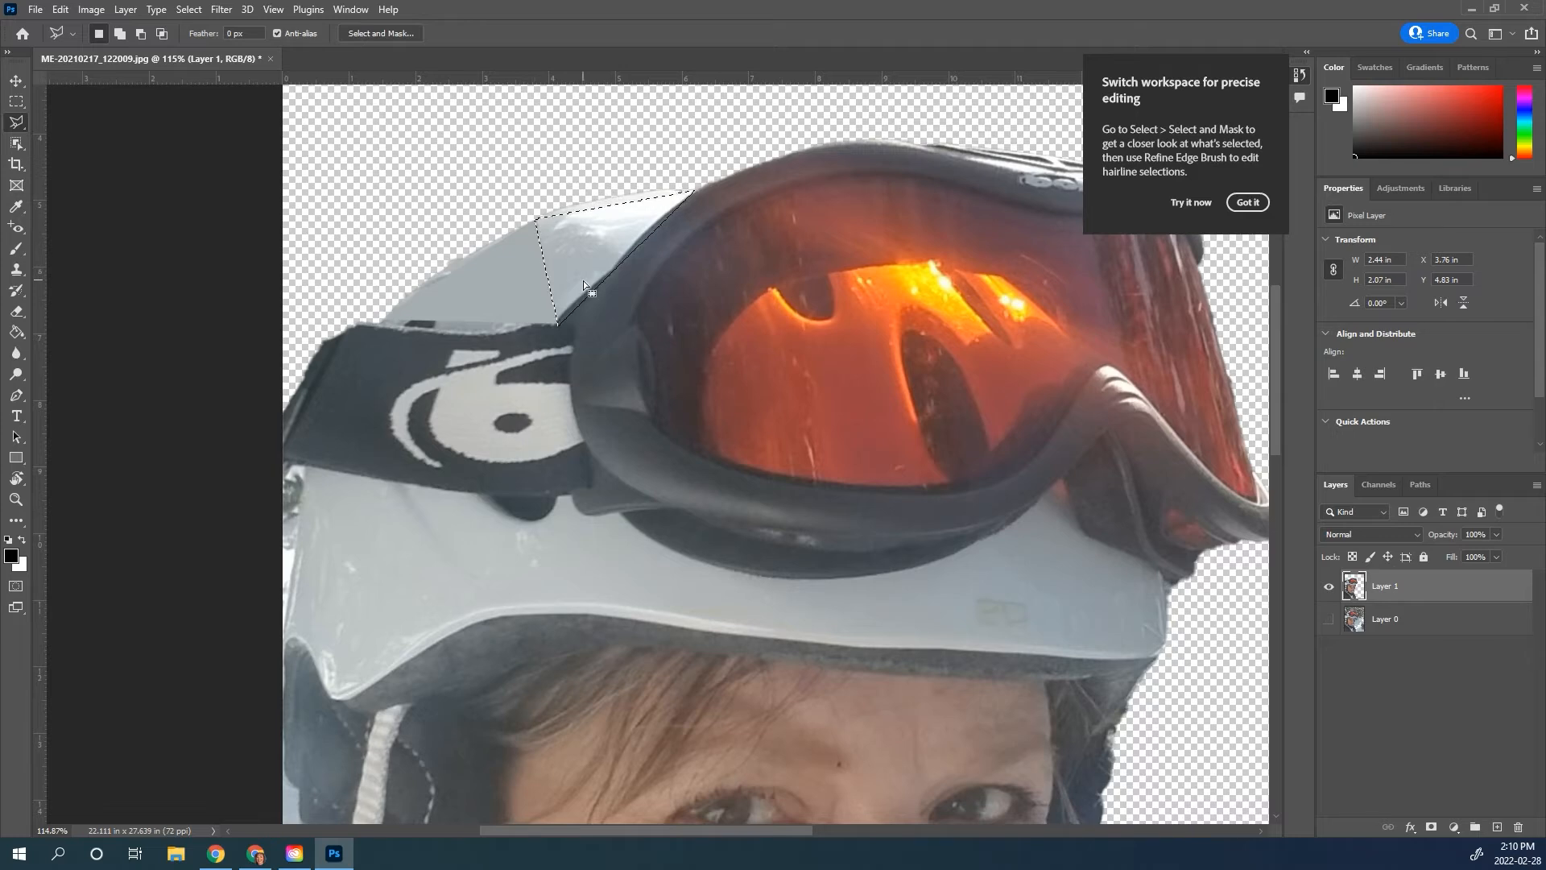
left_click(222, 10)
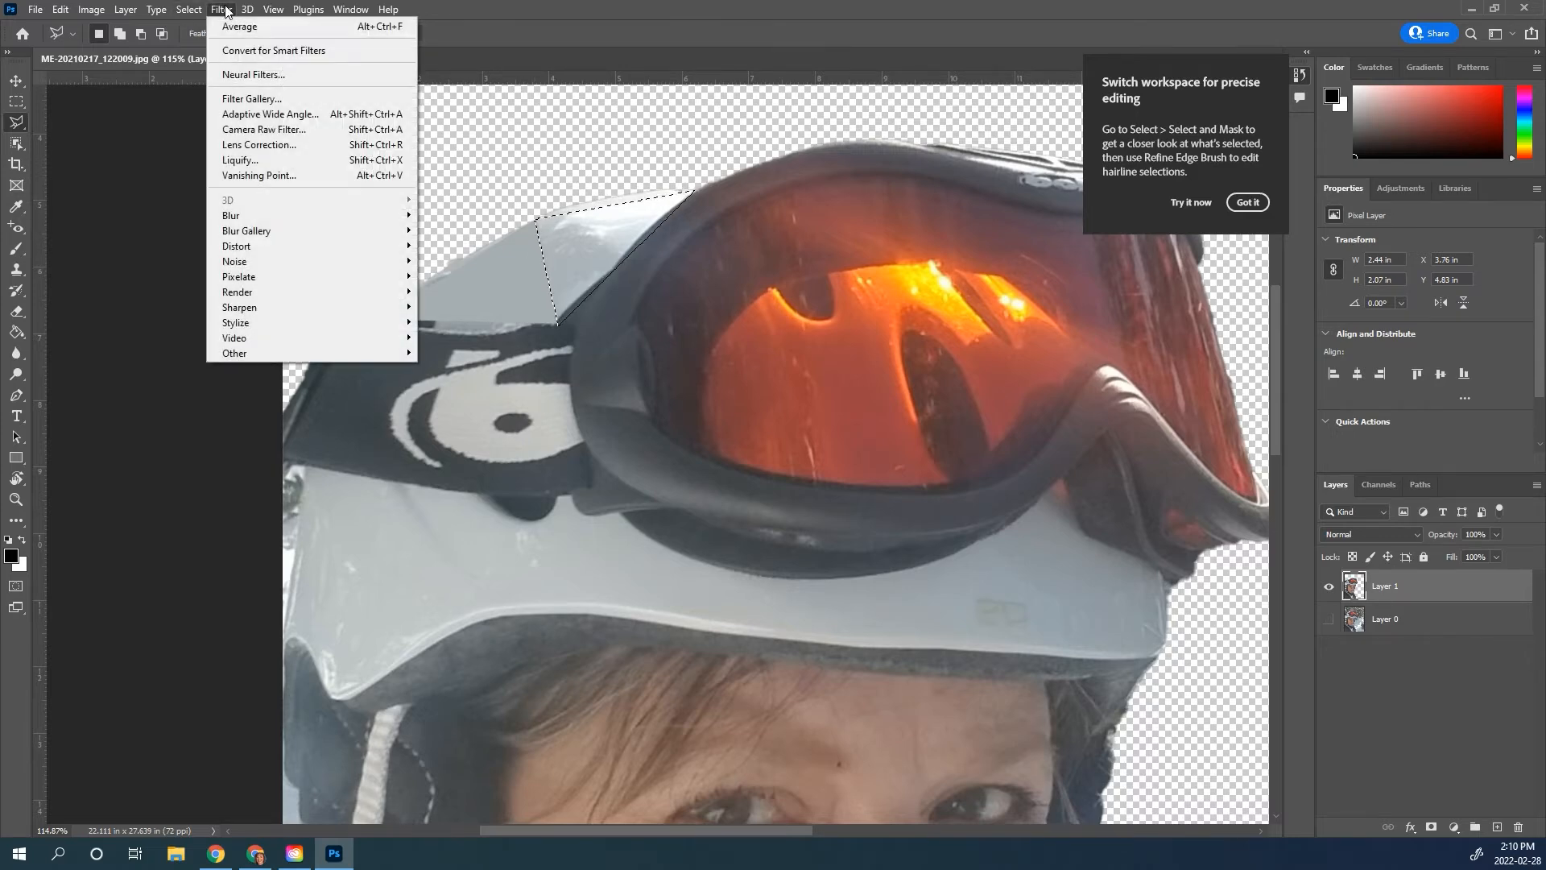
mouse_move(229, 216)
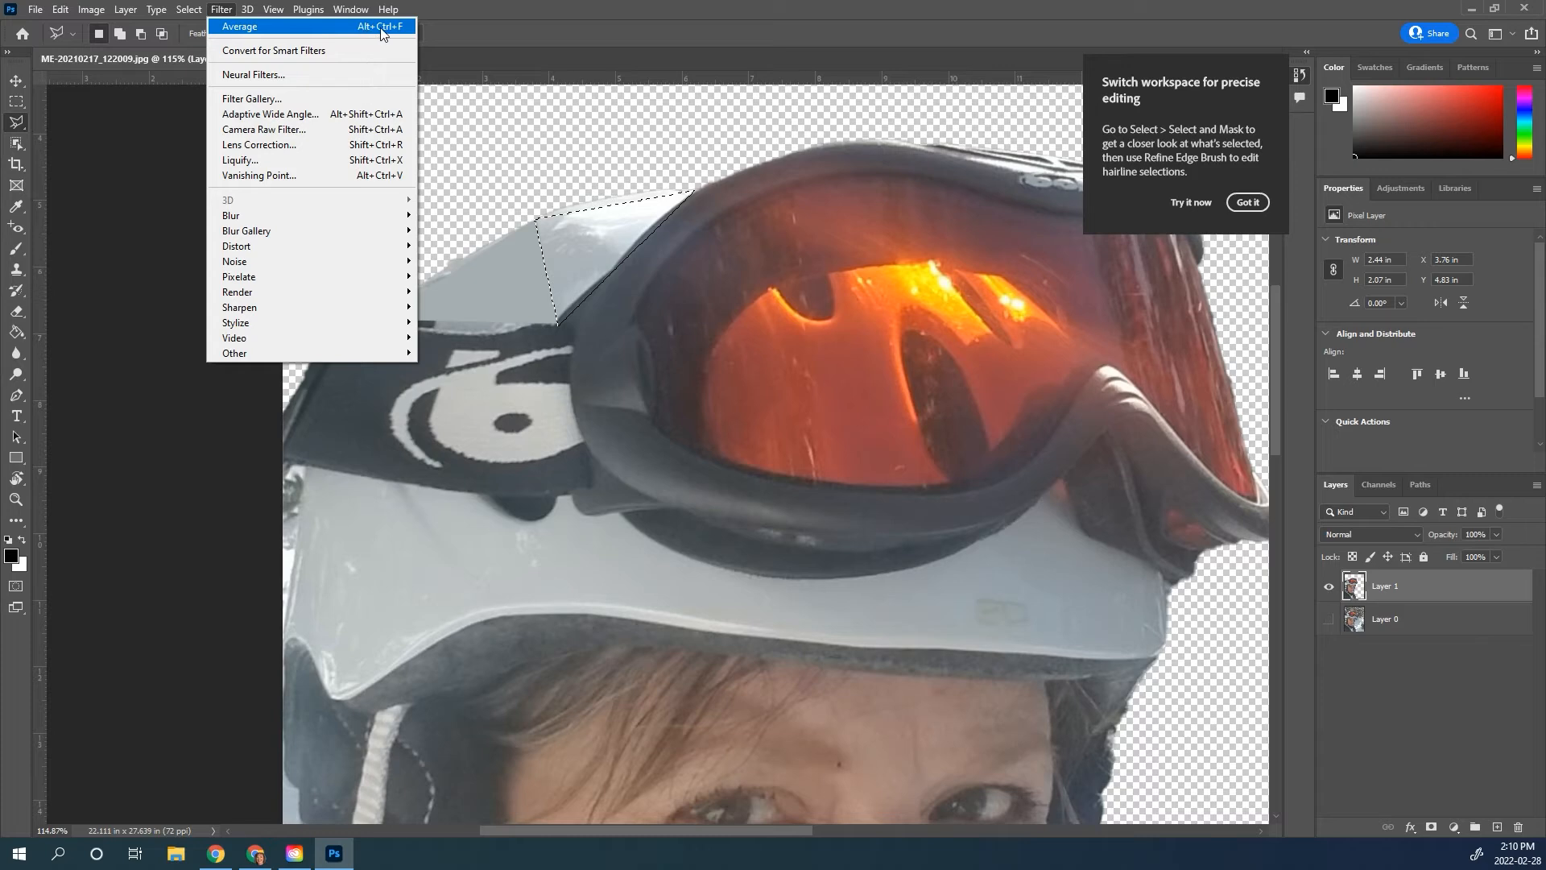
left_click(298, 32)
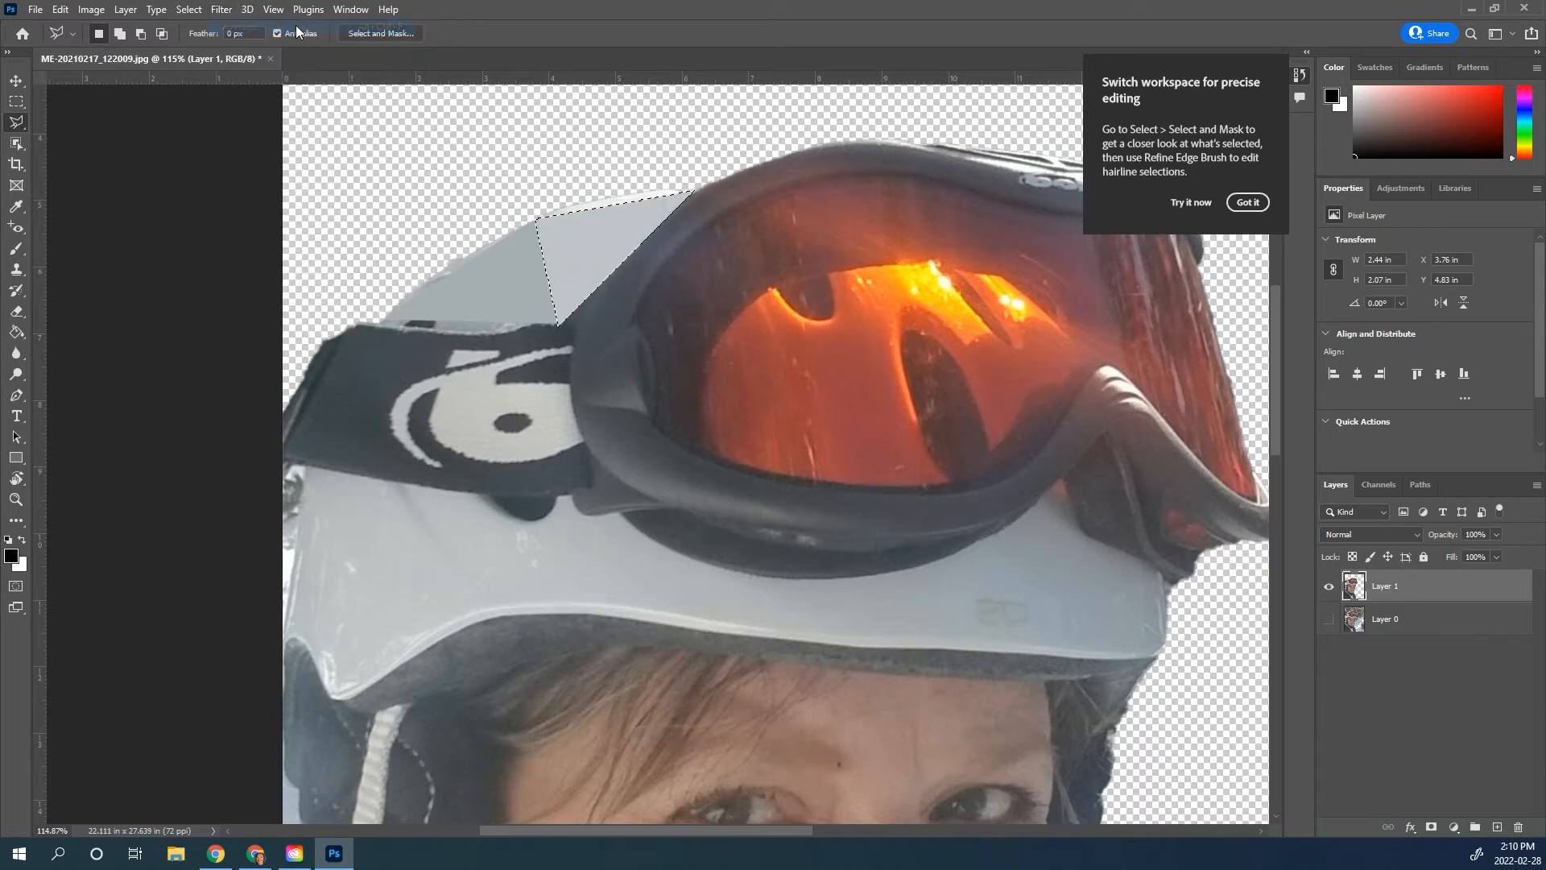
key("ctrl+d")
Outline a triangle about 1.08 by 1.79 in on the goggle strap left of the logo and apply the Average filter
left_click(387, 316)
left_click(323, 344)
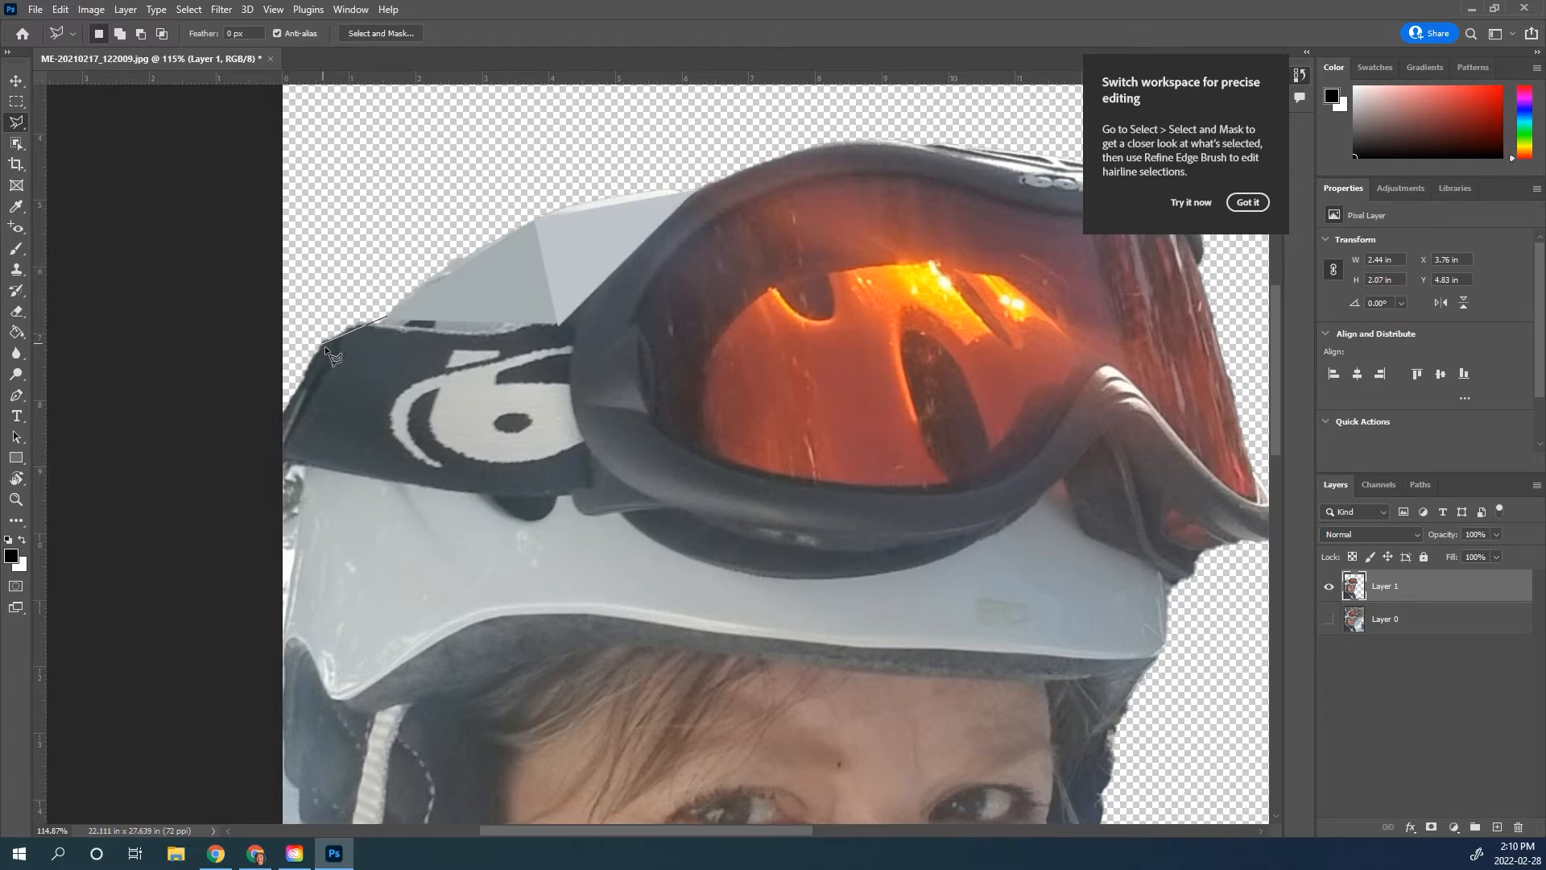
left_click(393, 430)
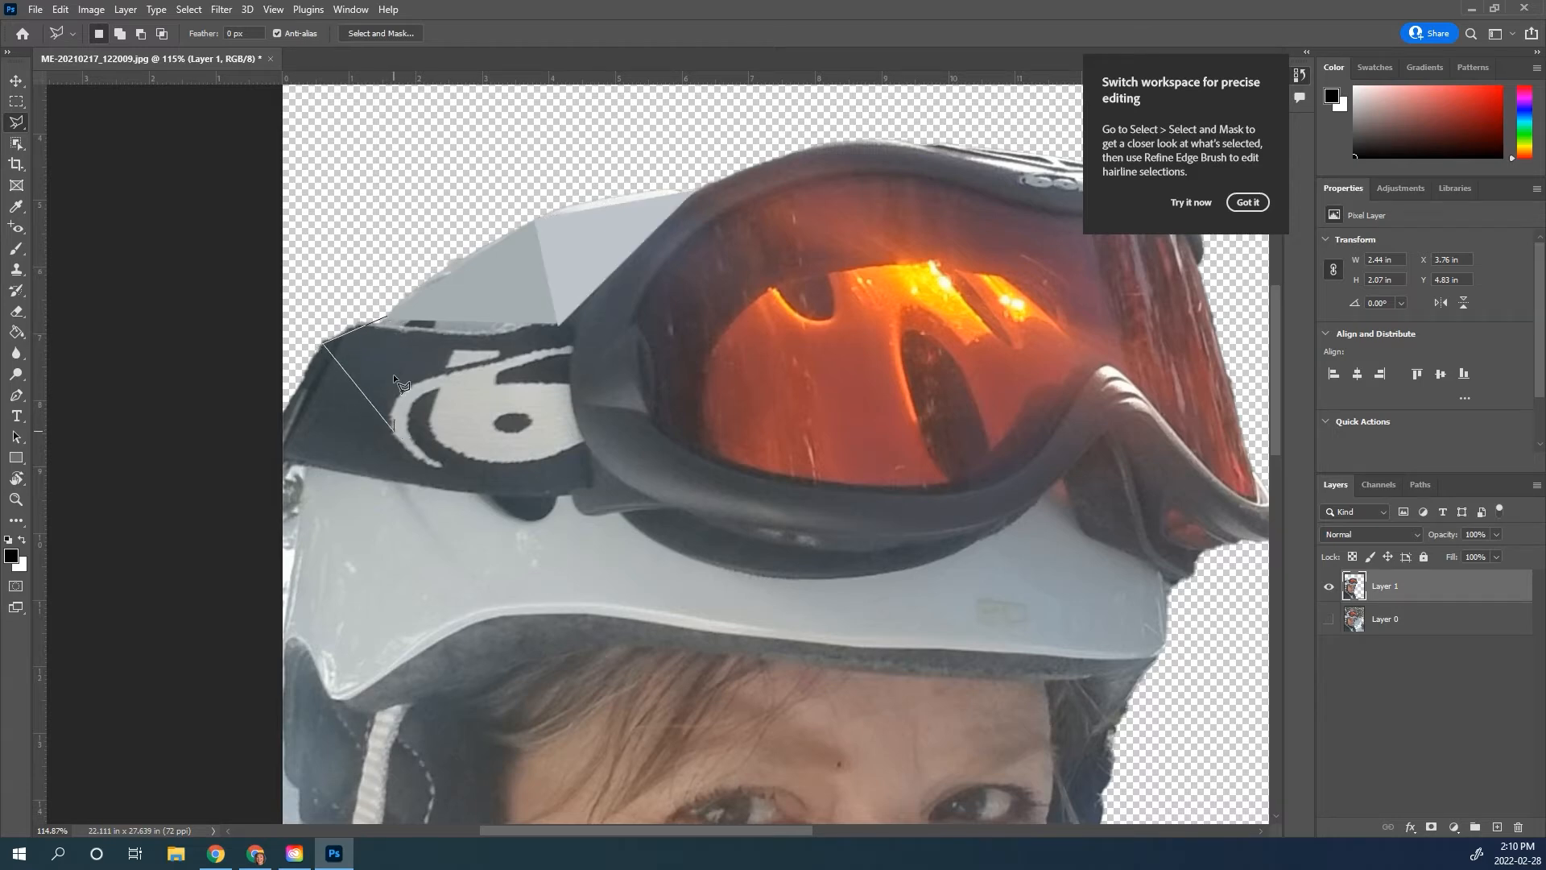
left_click(386, 316)
left_click(225, 10)
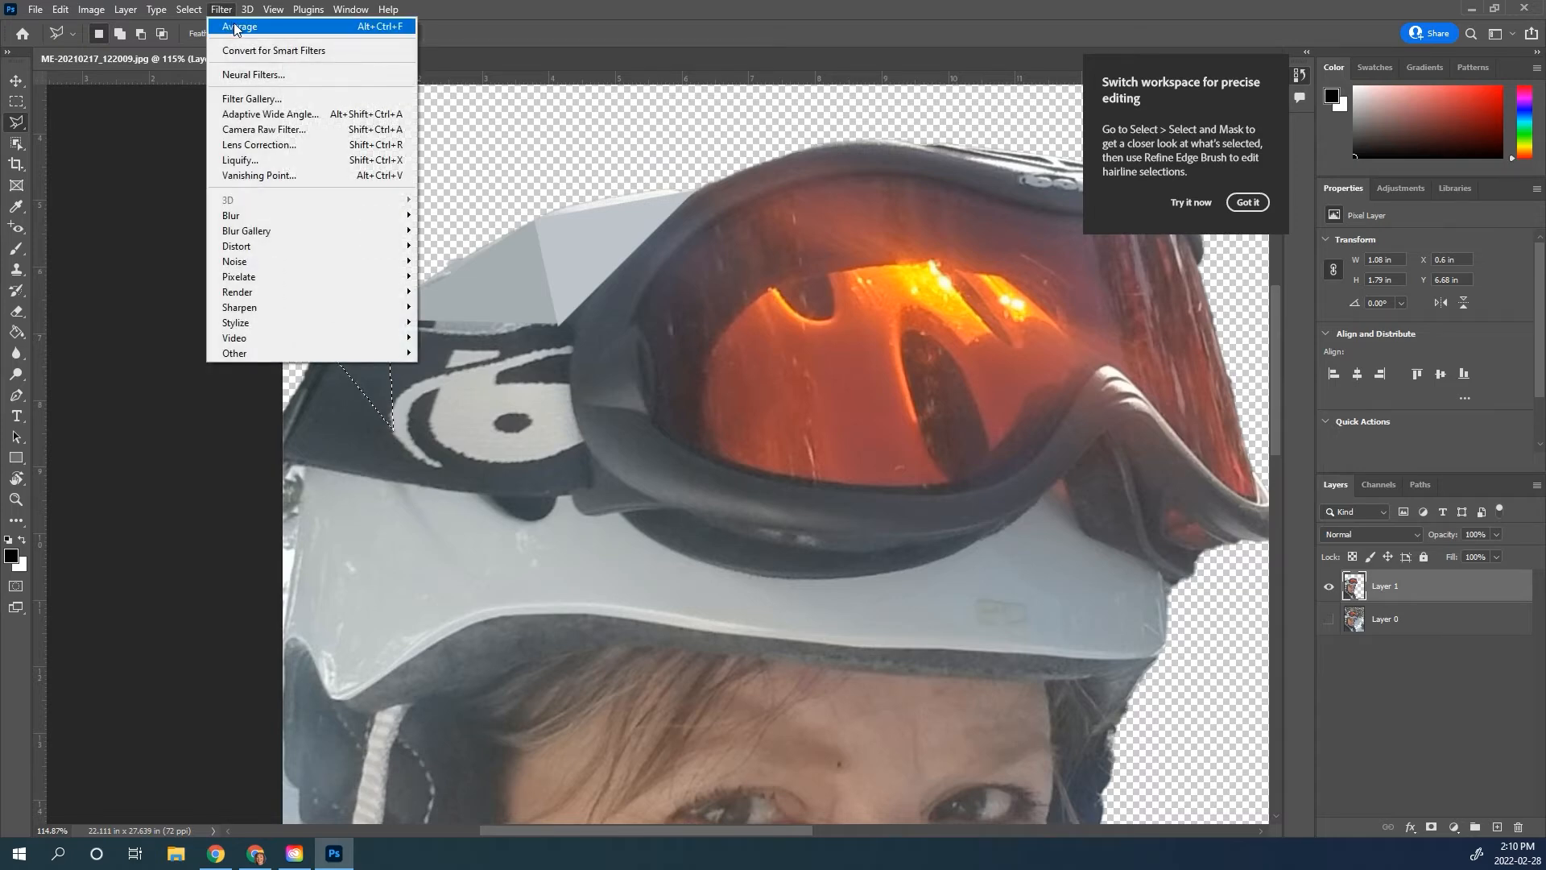
left_click(236, 26)
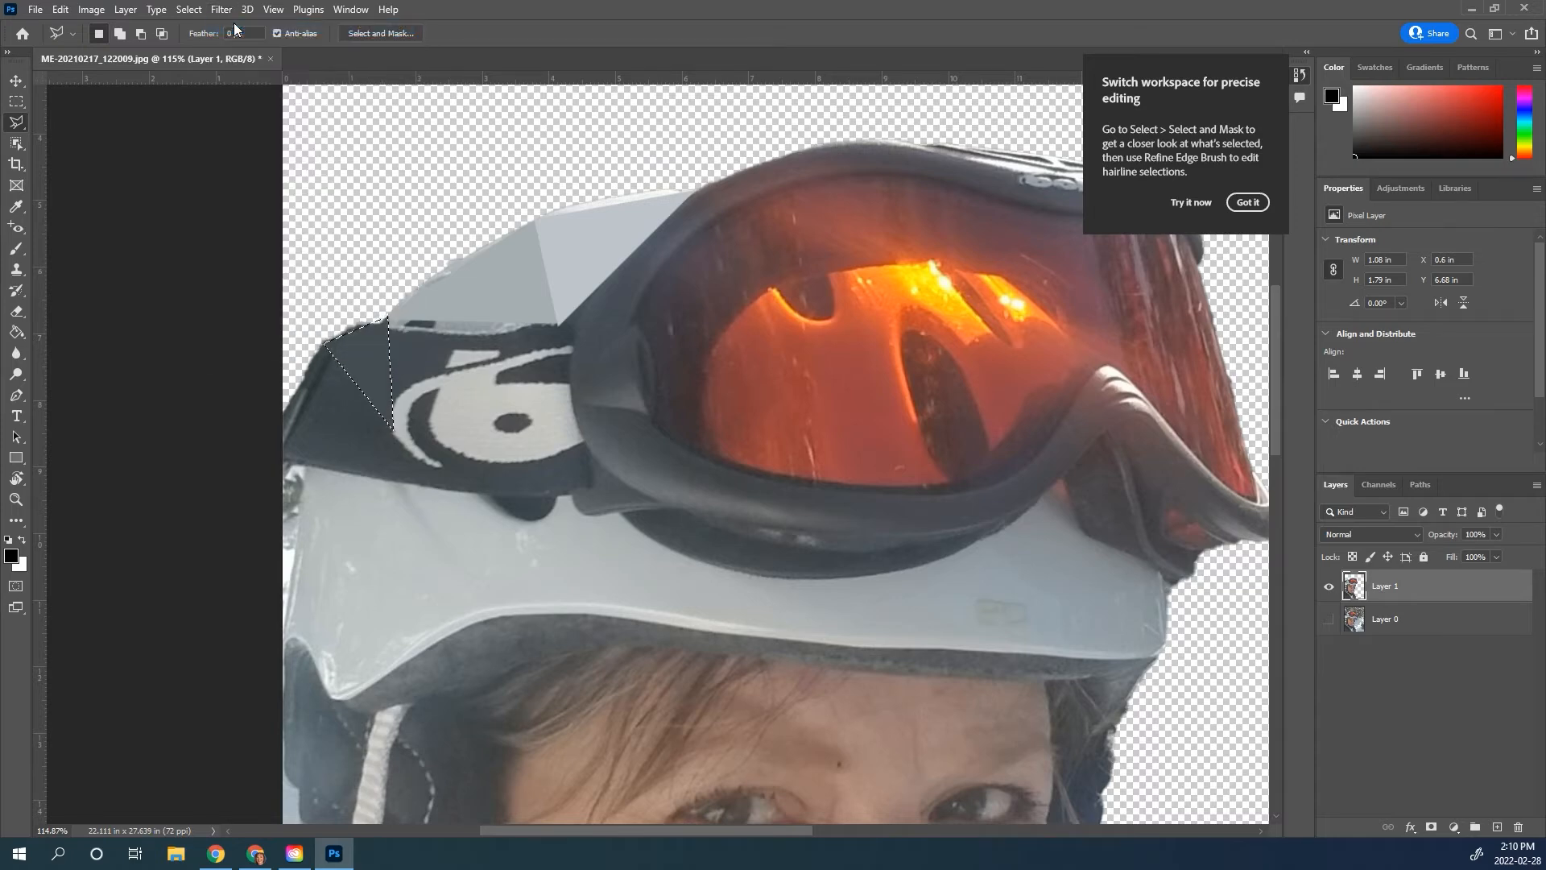
Outline the next goggle strap facet out to the canvas edge, about 1.71 by 1.39 in, and apply the Average filter
left_click(322, 341)
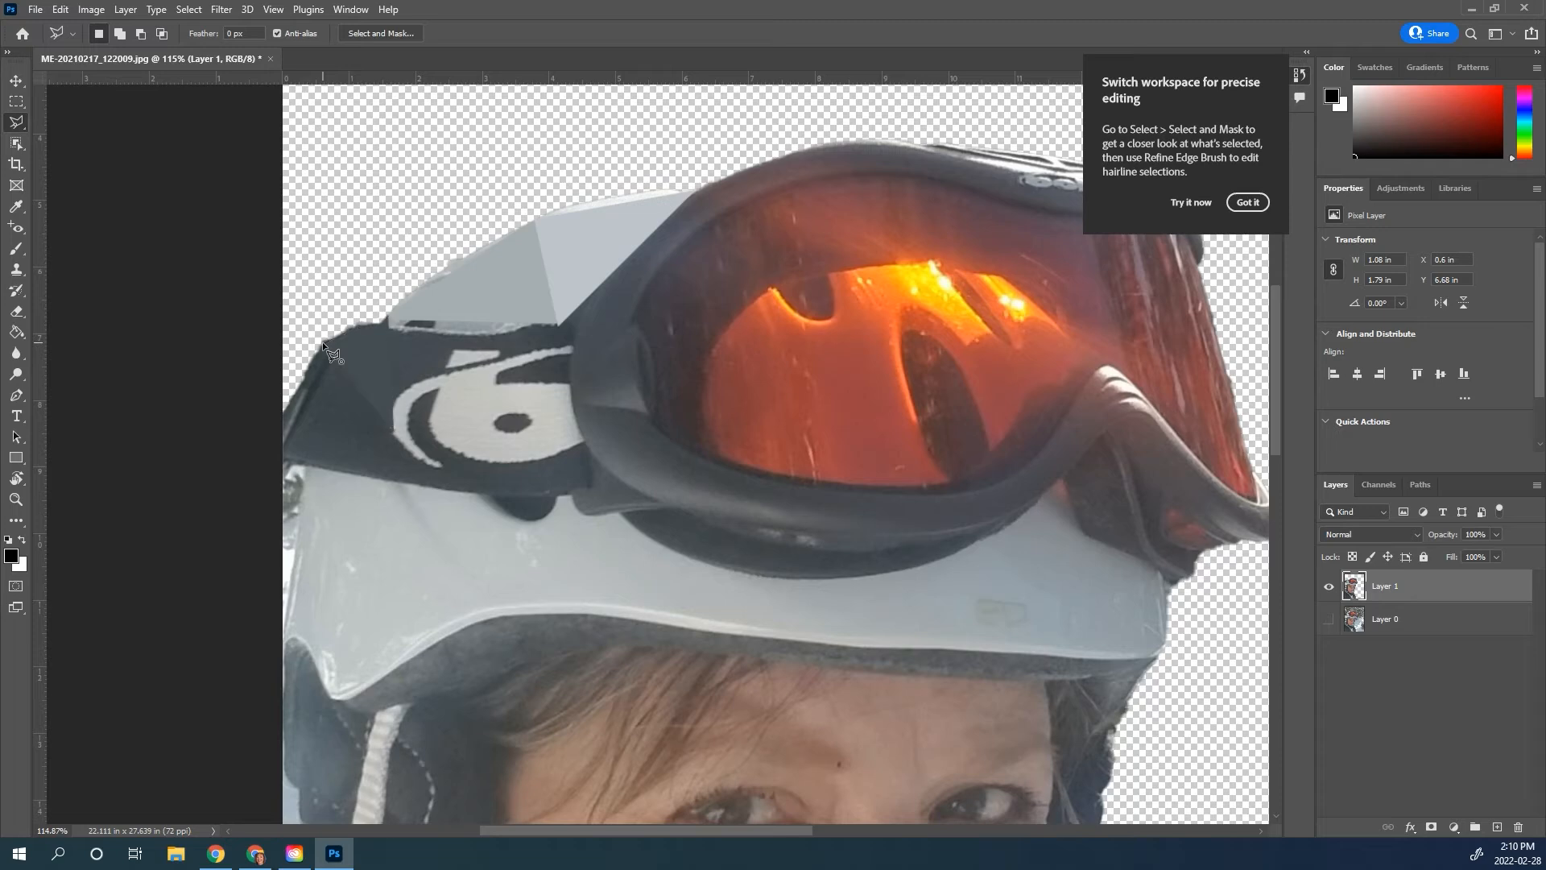
left_click(394, 433)
left_click(325, 340)
left_click(219, 9)
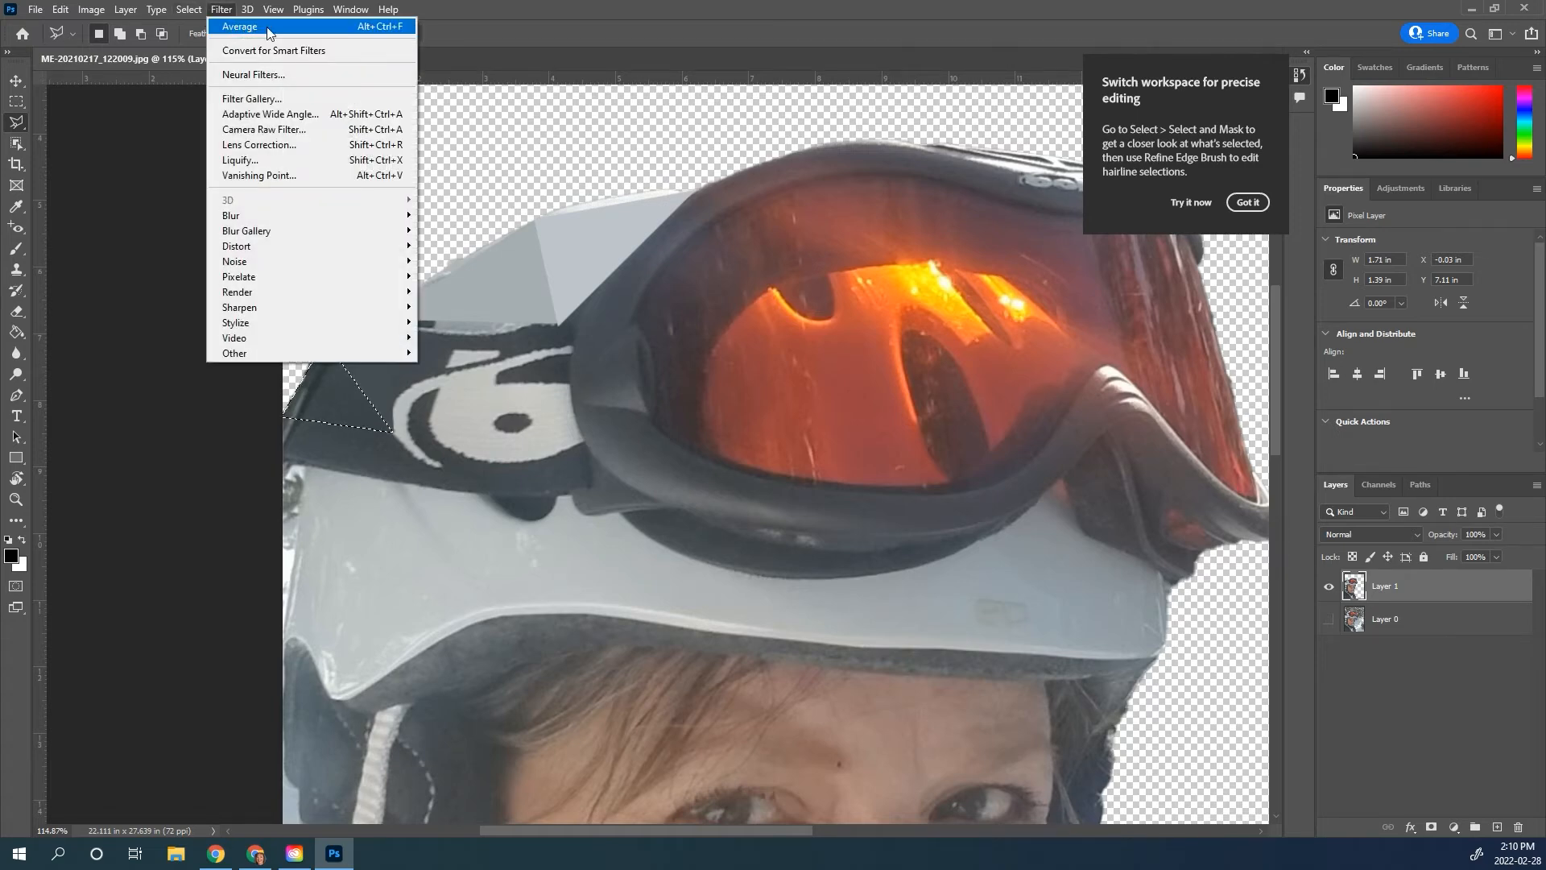
left_click(268, 29)
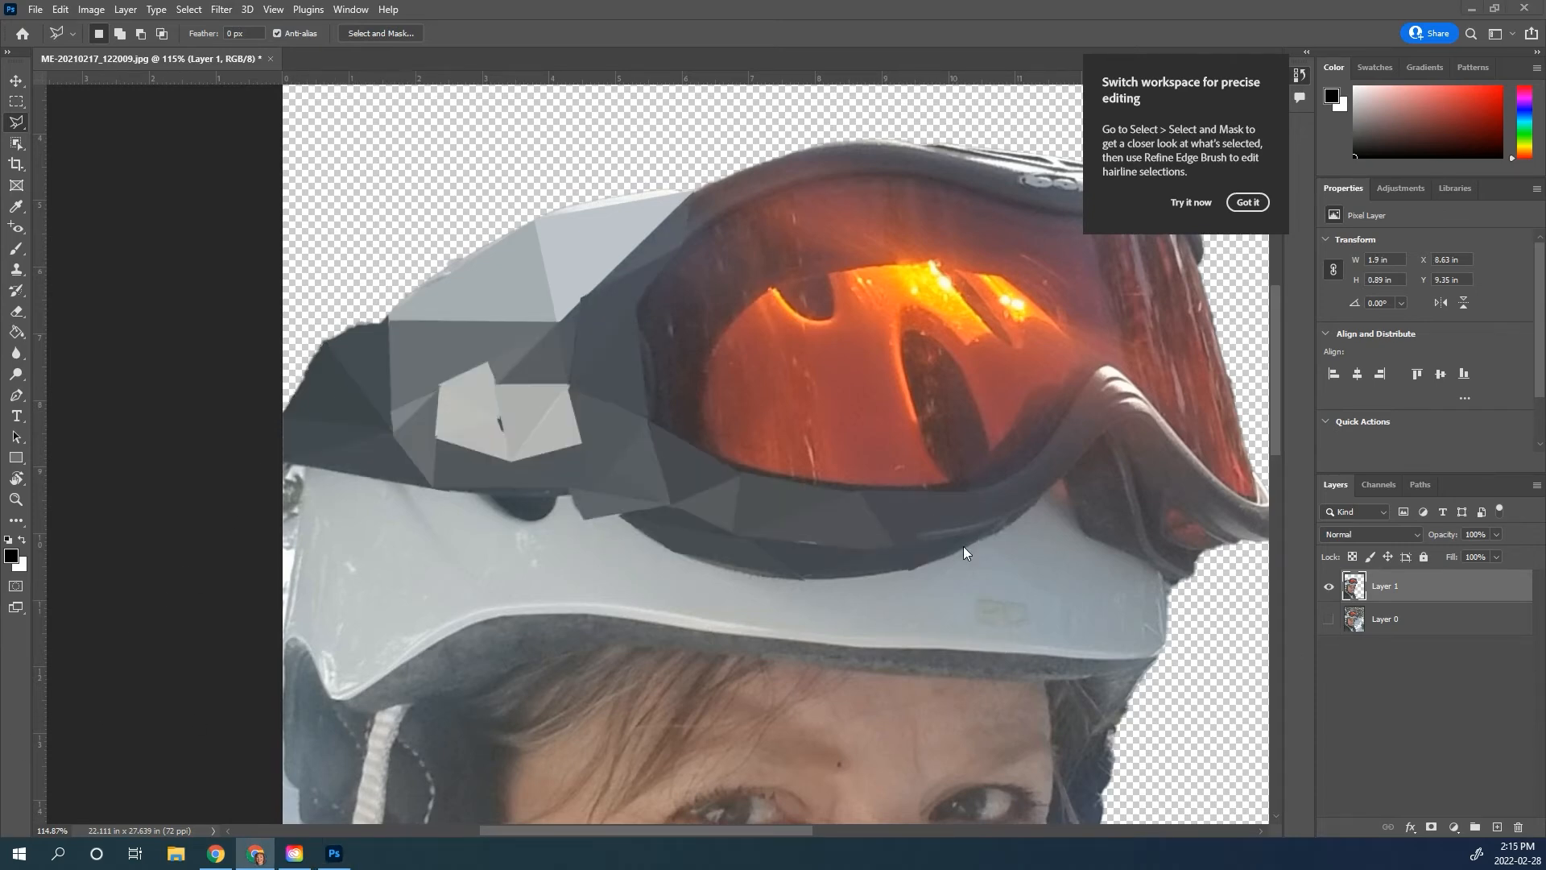
Outline triangles along the goggle's lower frame, including about 1.9 by 0.89 in and 1.15 by 1.03 in ones, averaging and deselecting each
left_click(911, 540)
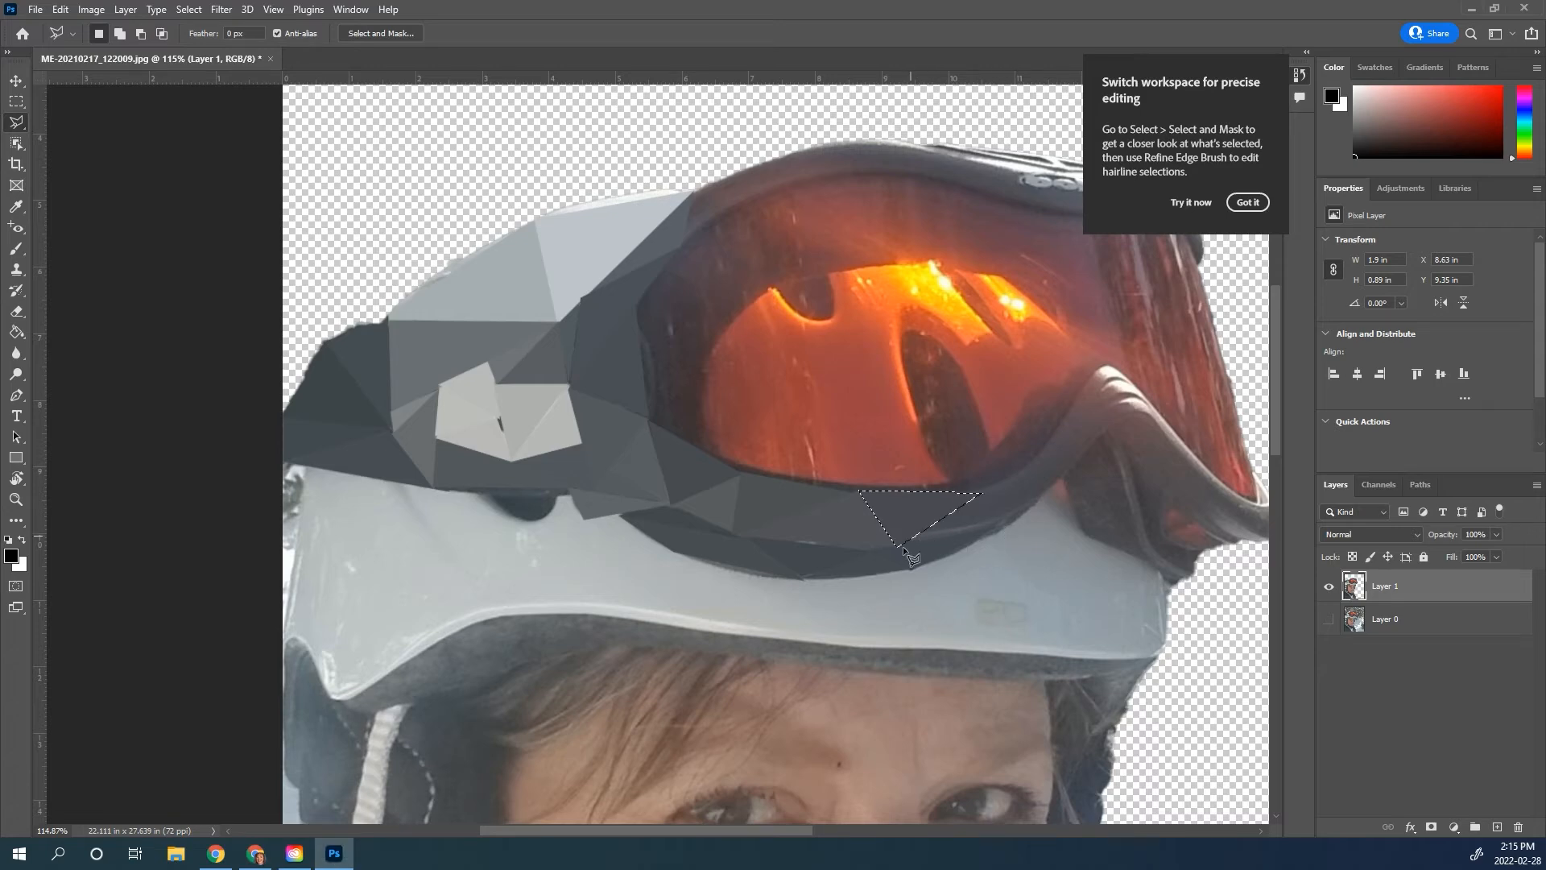
key("ctrl+d")
left_click(903, 546)
key("ctrl+d")
left_click(973, 490)
key("ctrl+d")
left_click(1012, 520)
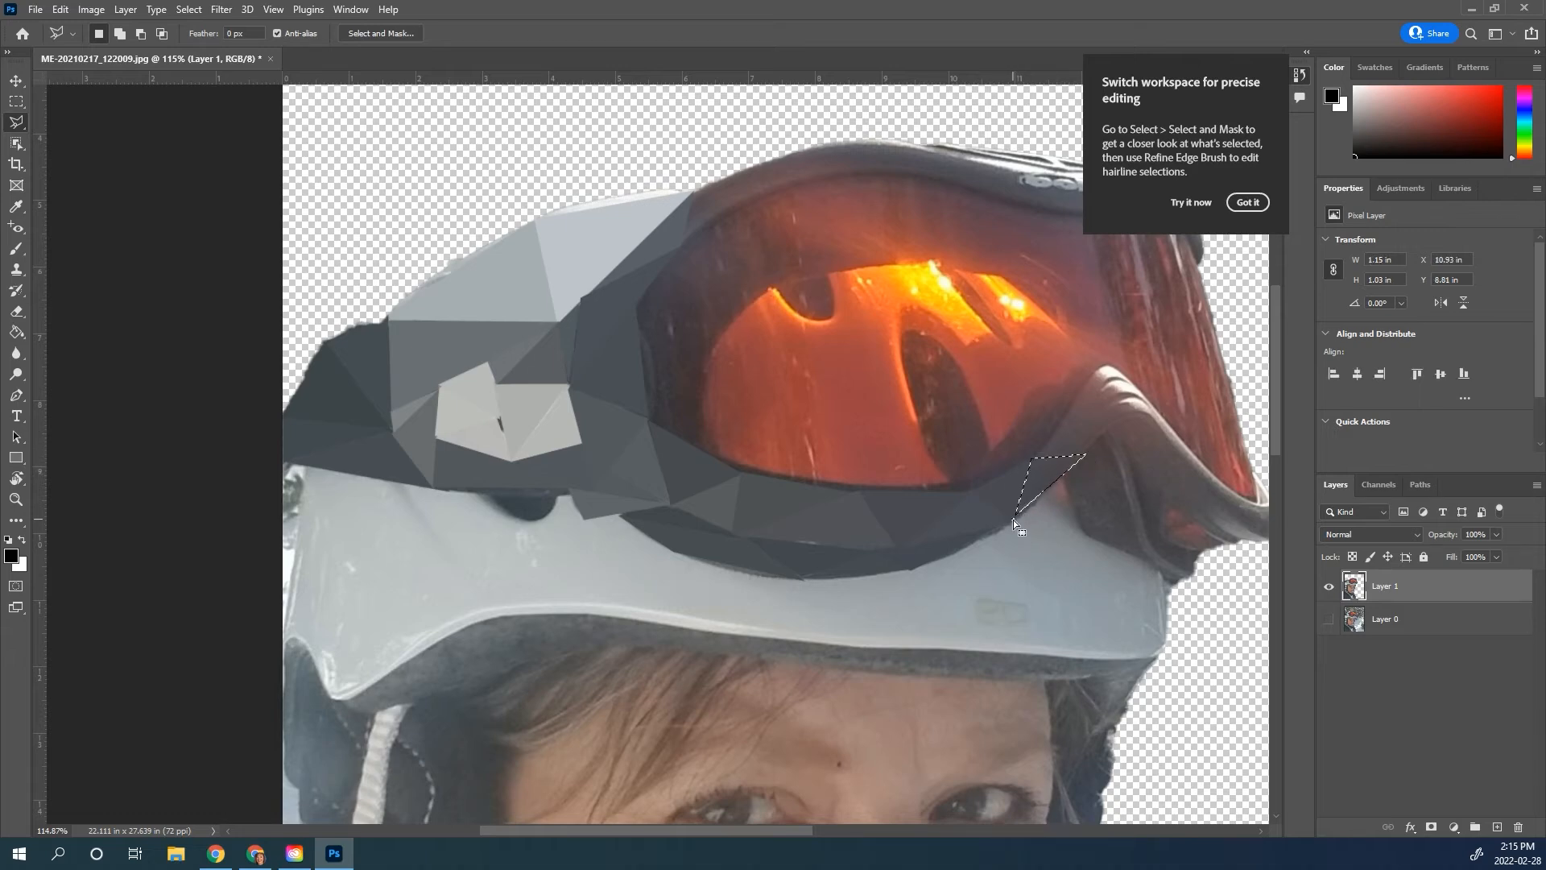
Outline the triangular frame facet rising to the goggle's nose bridge peak and apply the Average filter
left_click(1044, 465)
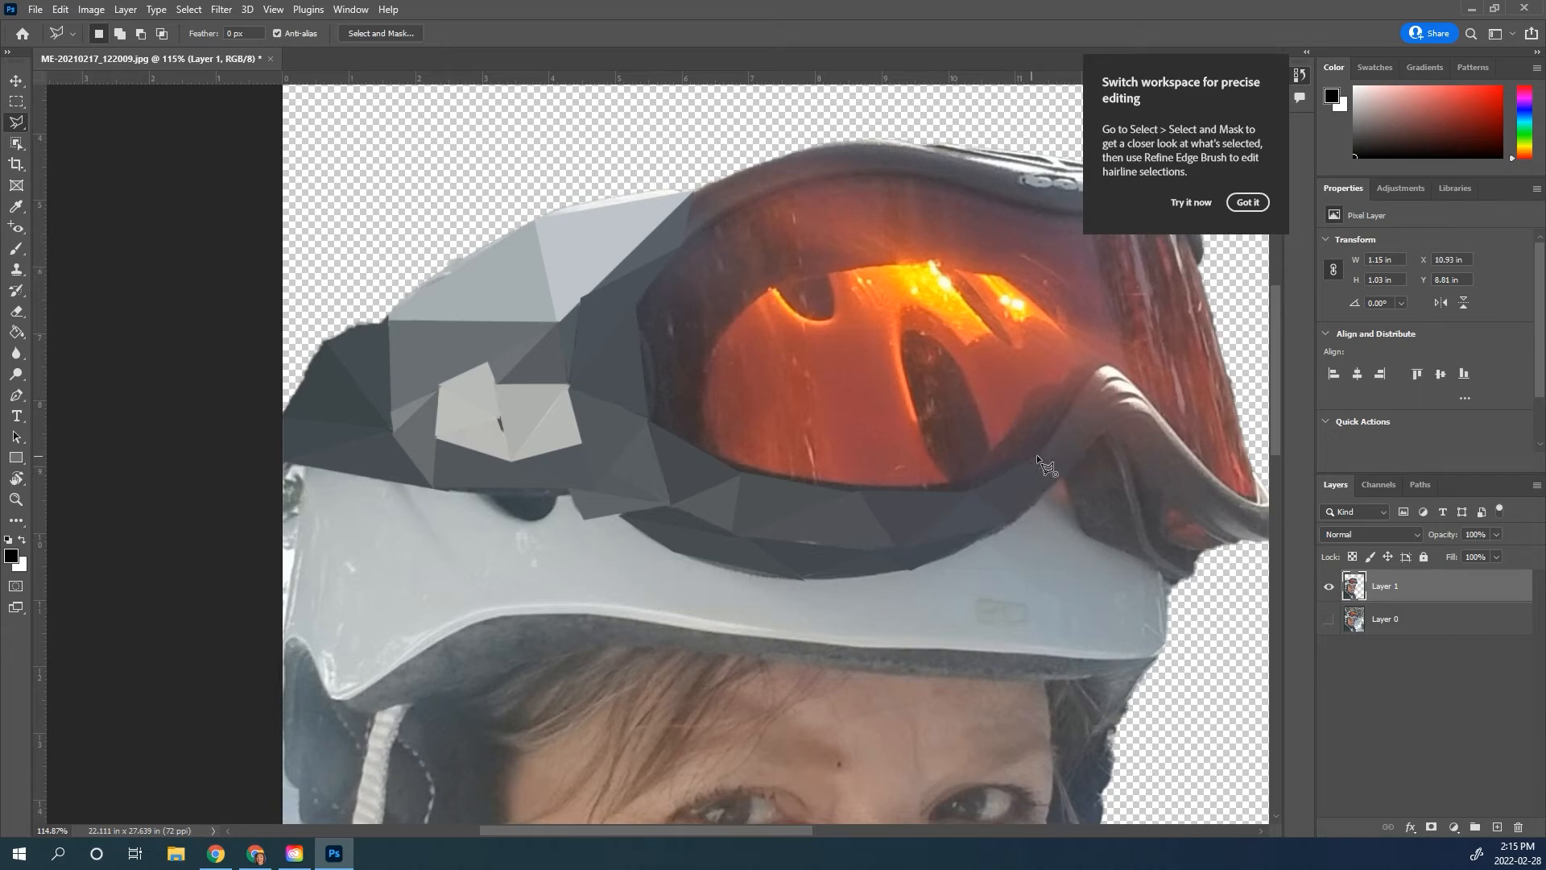
left_click(1092, 453)
left_click(1094, 365)
left_click(1031, 456)
key("ctrl+alt+f")
Outline the adjoining facet on the far side of the nose bridge peak, about 0.89 by 1.26 in, and apply the Average filter
left_click(1097, 367)
left_click(1150, 411)
left_click(1093, 366)
key("ctrl+alt+f")
Outline the thin highlight sliver along the crest of the goggle's nose bridge and average its colour
left_click(1097, 363)
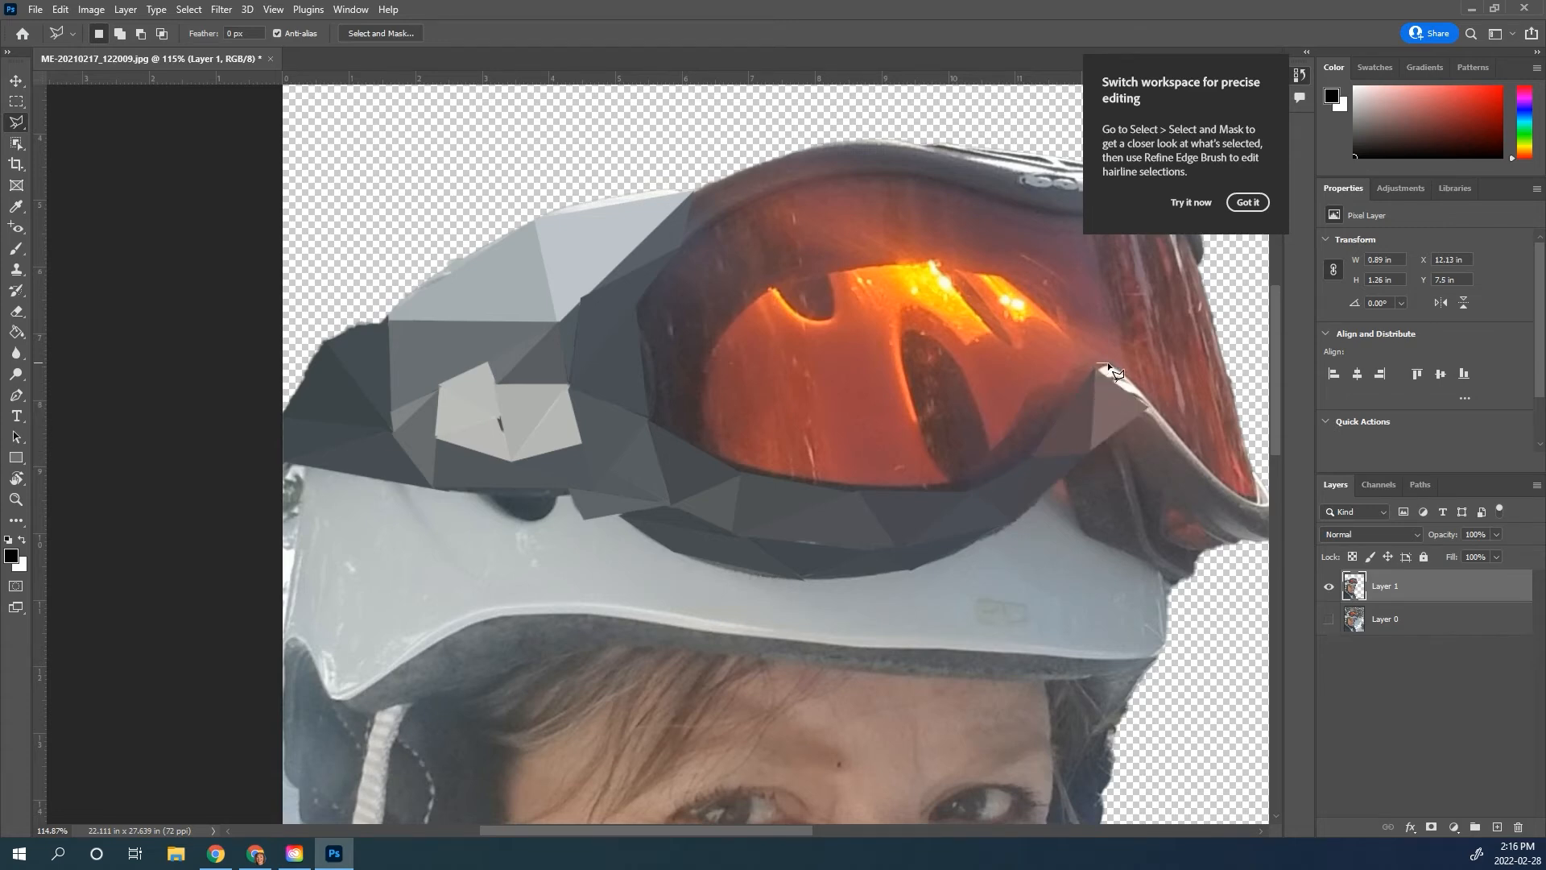
left_click(1147, 407)
left_click(1100, 394)
left_click(1095, 369)
key("ctrl+alt+f")
left_click(1094, 364)
key("ctrl+alt+f")
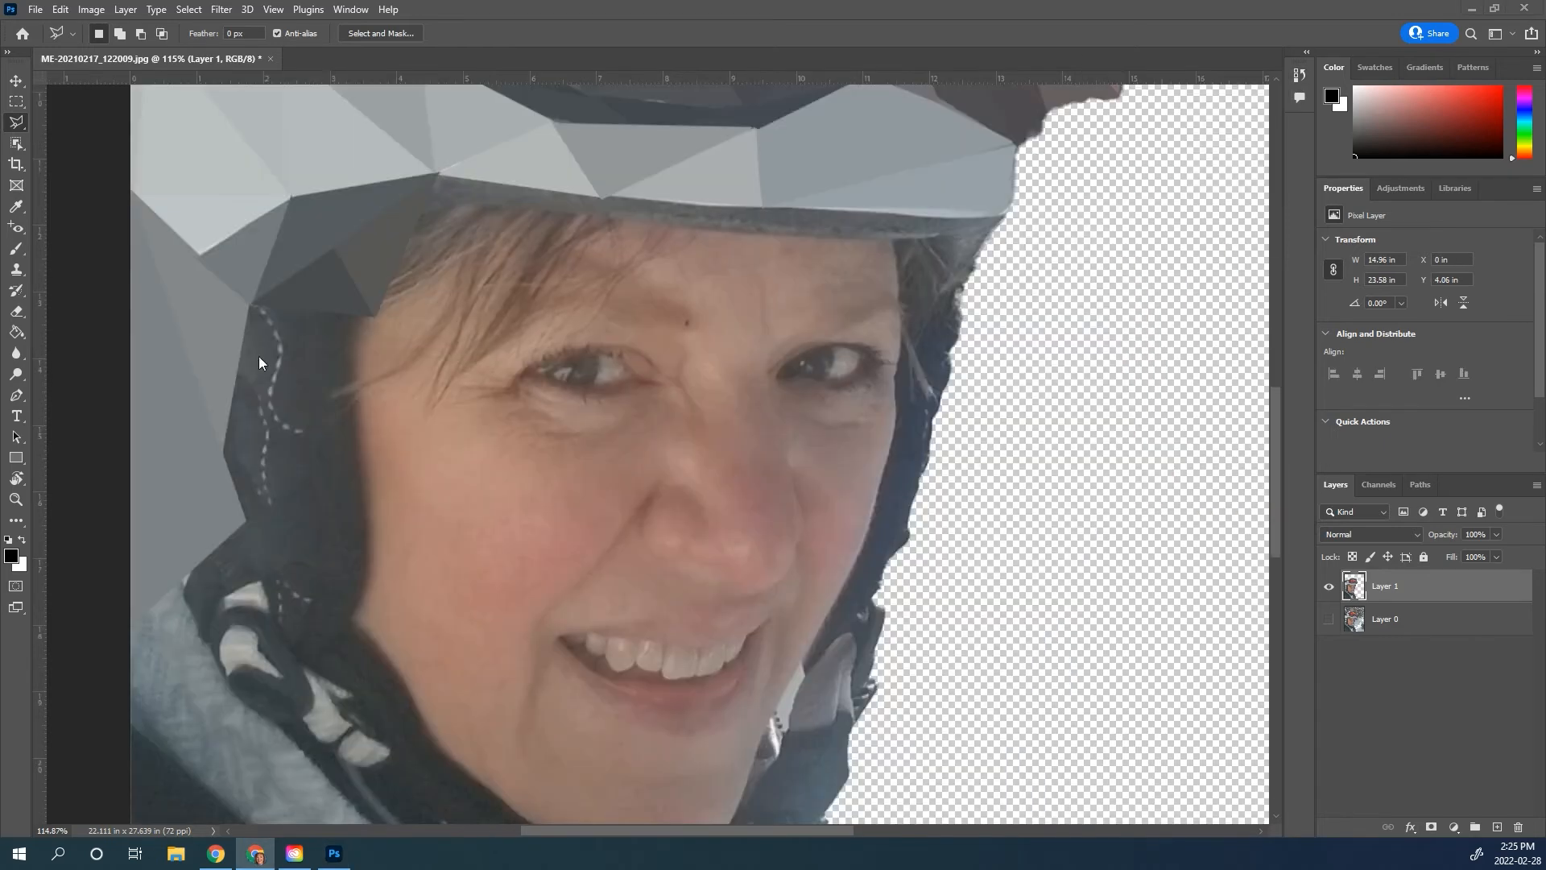
Outline a triangle about 3.4 by 2.21 in over the hair below the helmet brim, apply the Average filter and deselect
left_click(438, 171)
left_click(375, 316)
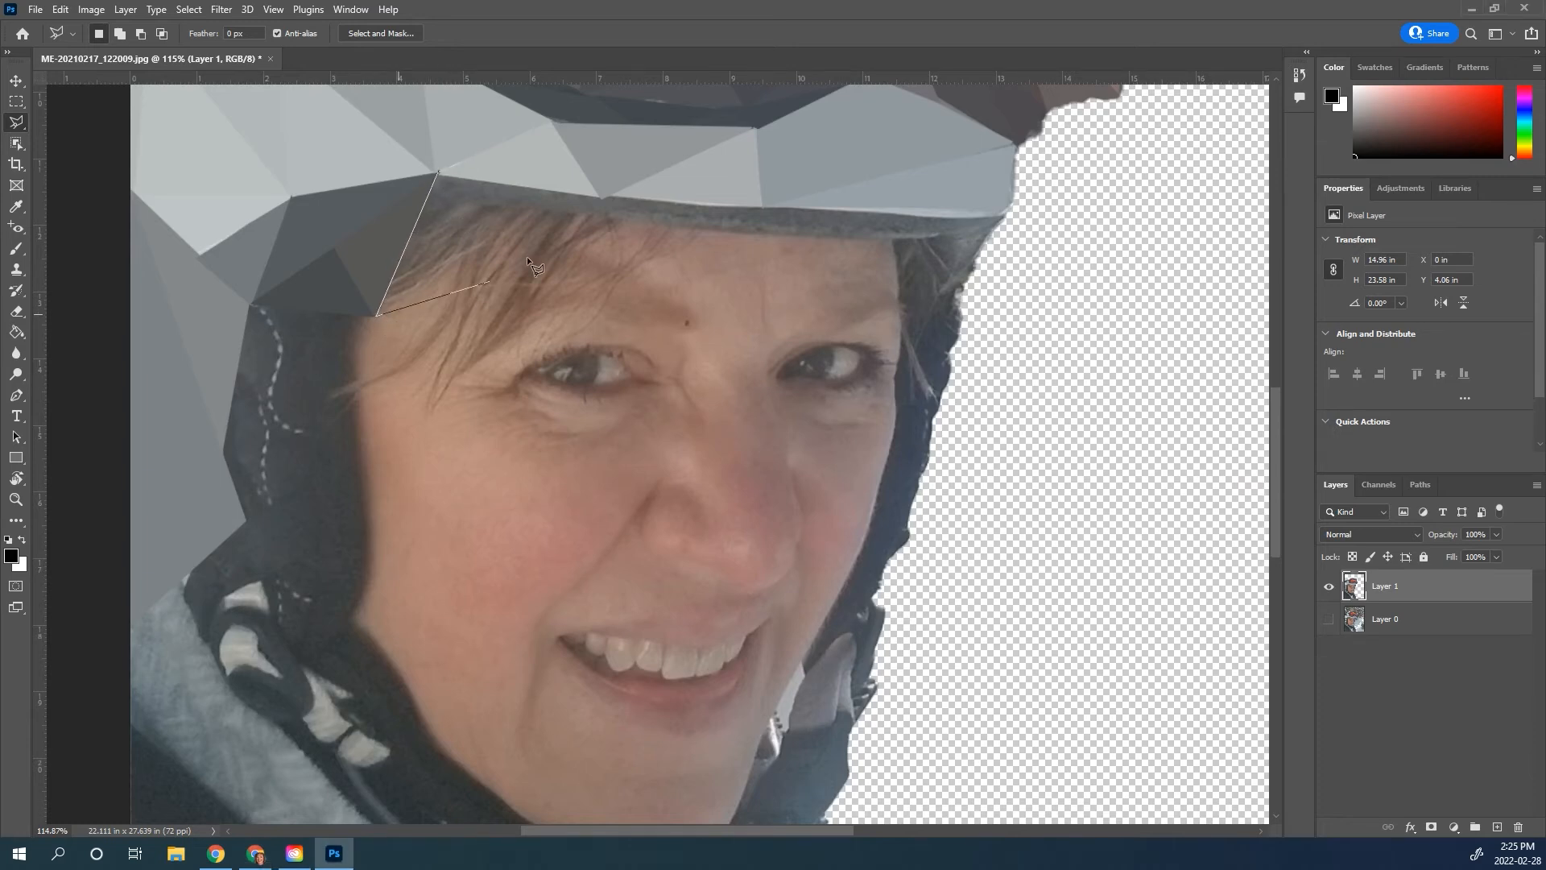
left_click(602, 196)
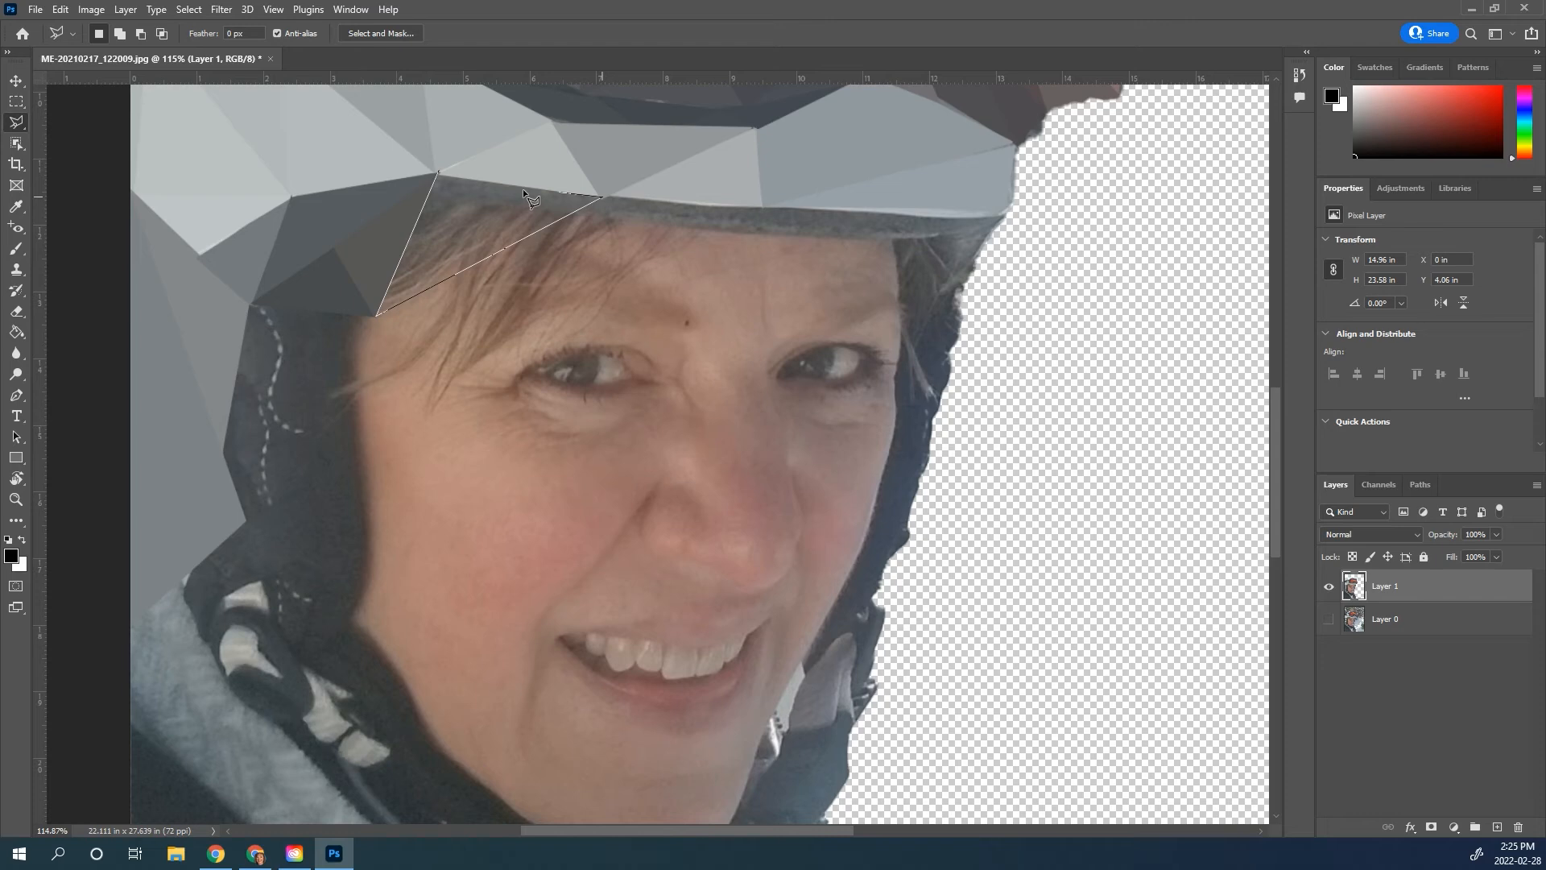
left_click(440, 171)
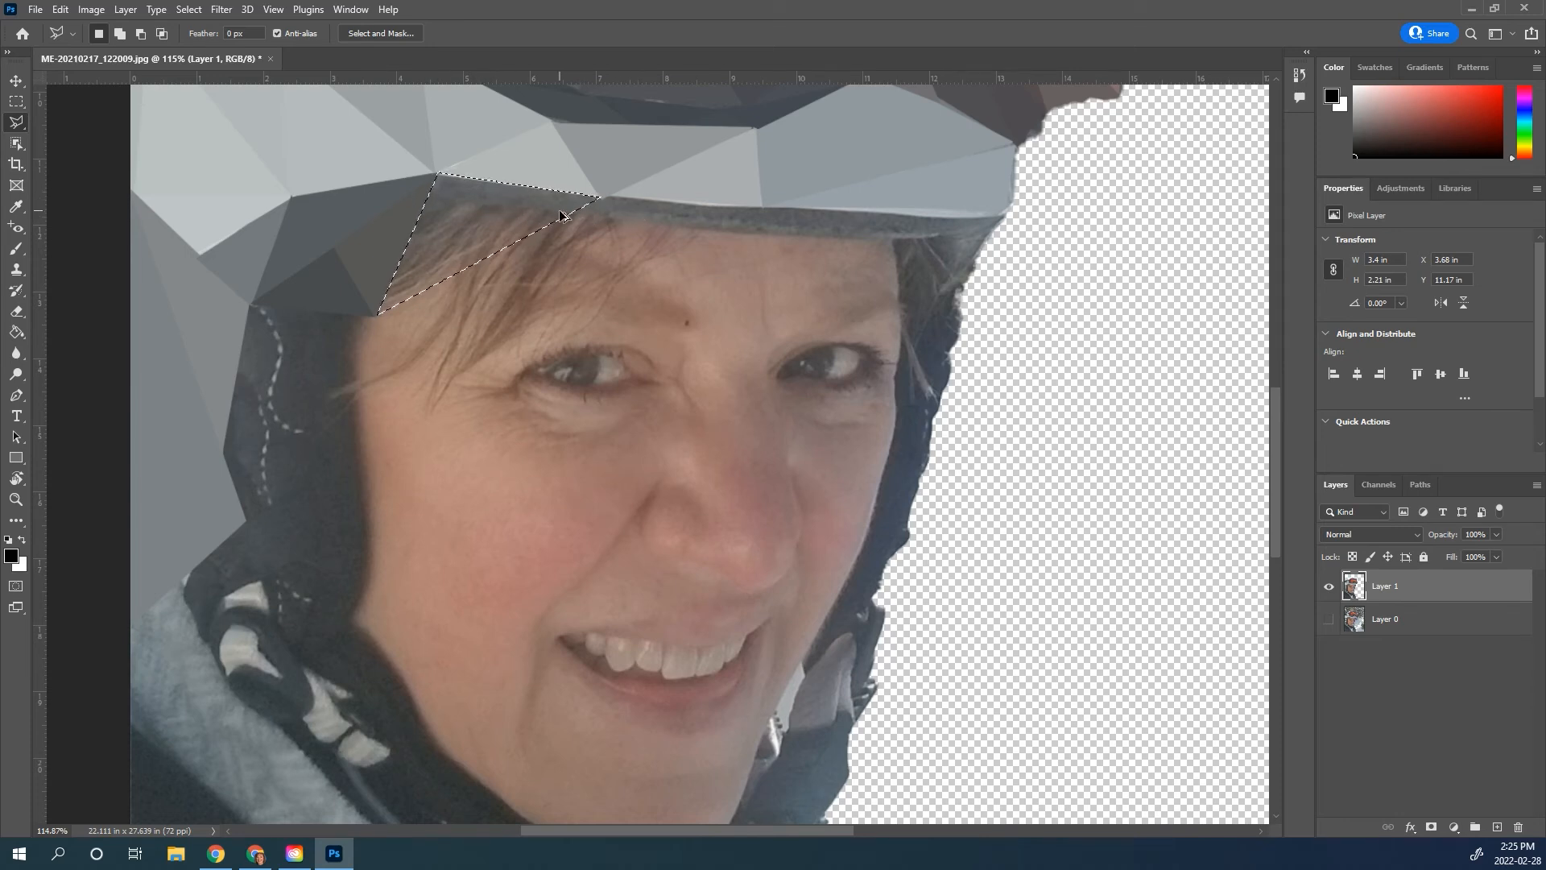
key("ctrl+f")
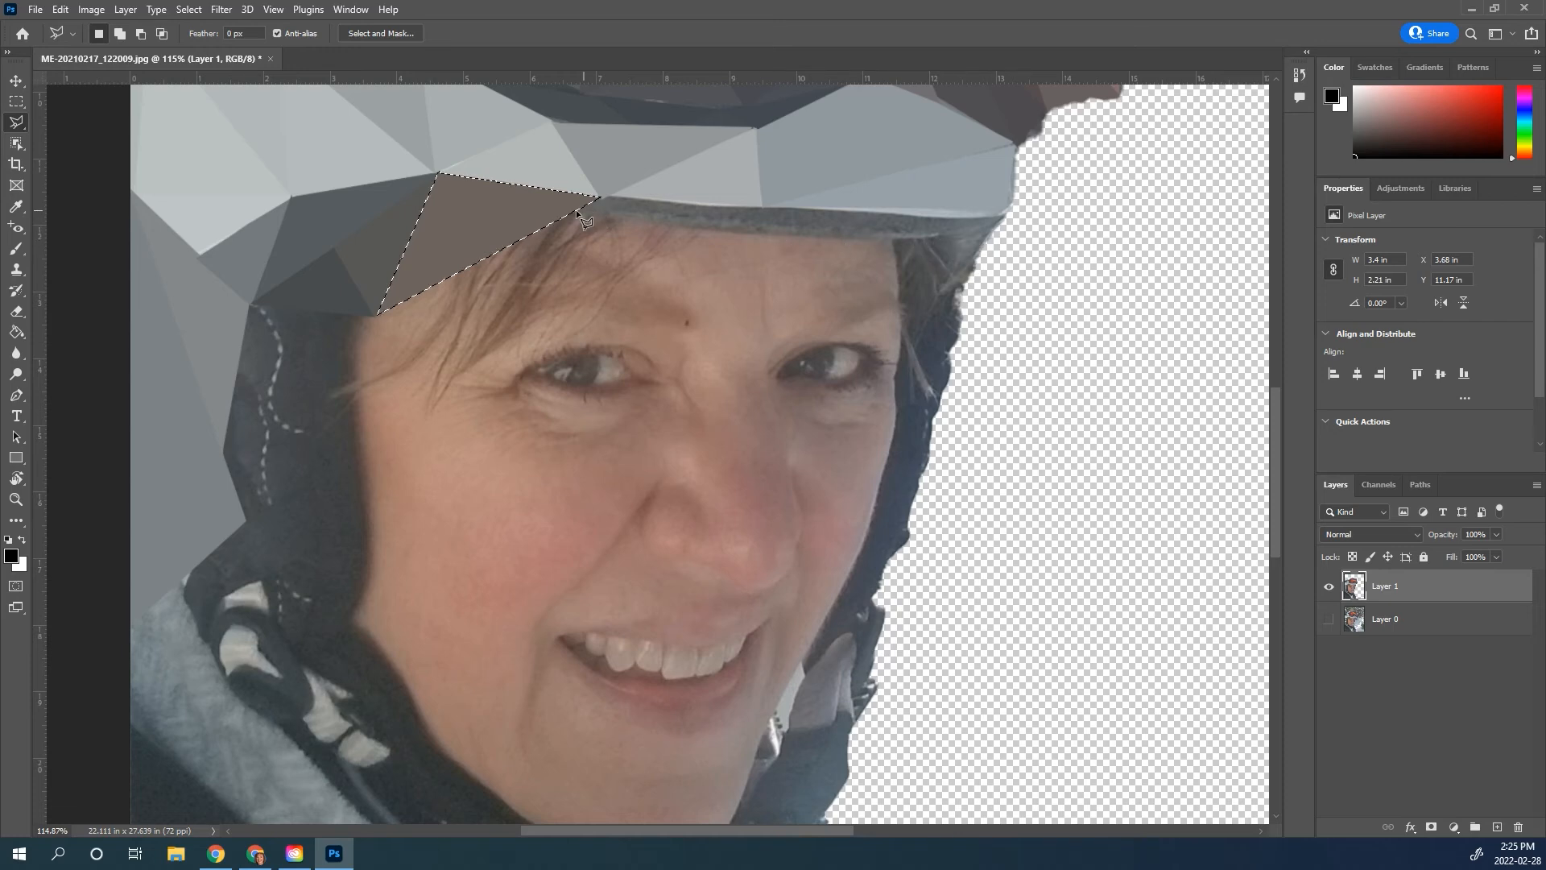
key("ctrl+d")
Outline two slivers under the helmet brim above the forehead, about 2.58 by 0.56 in and 3.67 by 0.57 in, averaging each
left_click(599, 194)
left_click(739, 231)
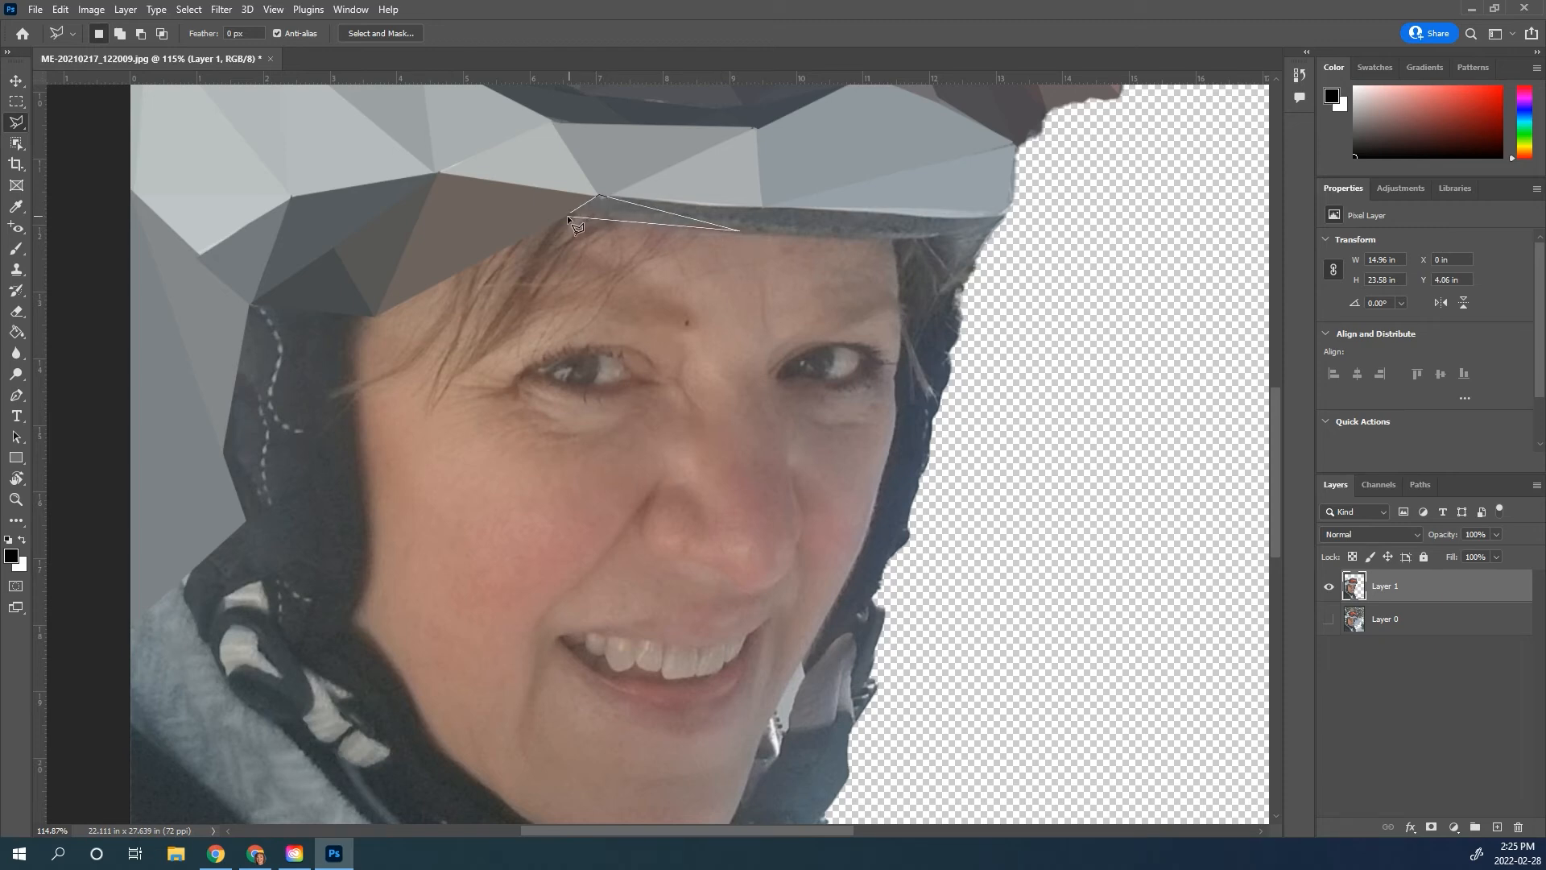
left_click(568, 214)
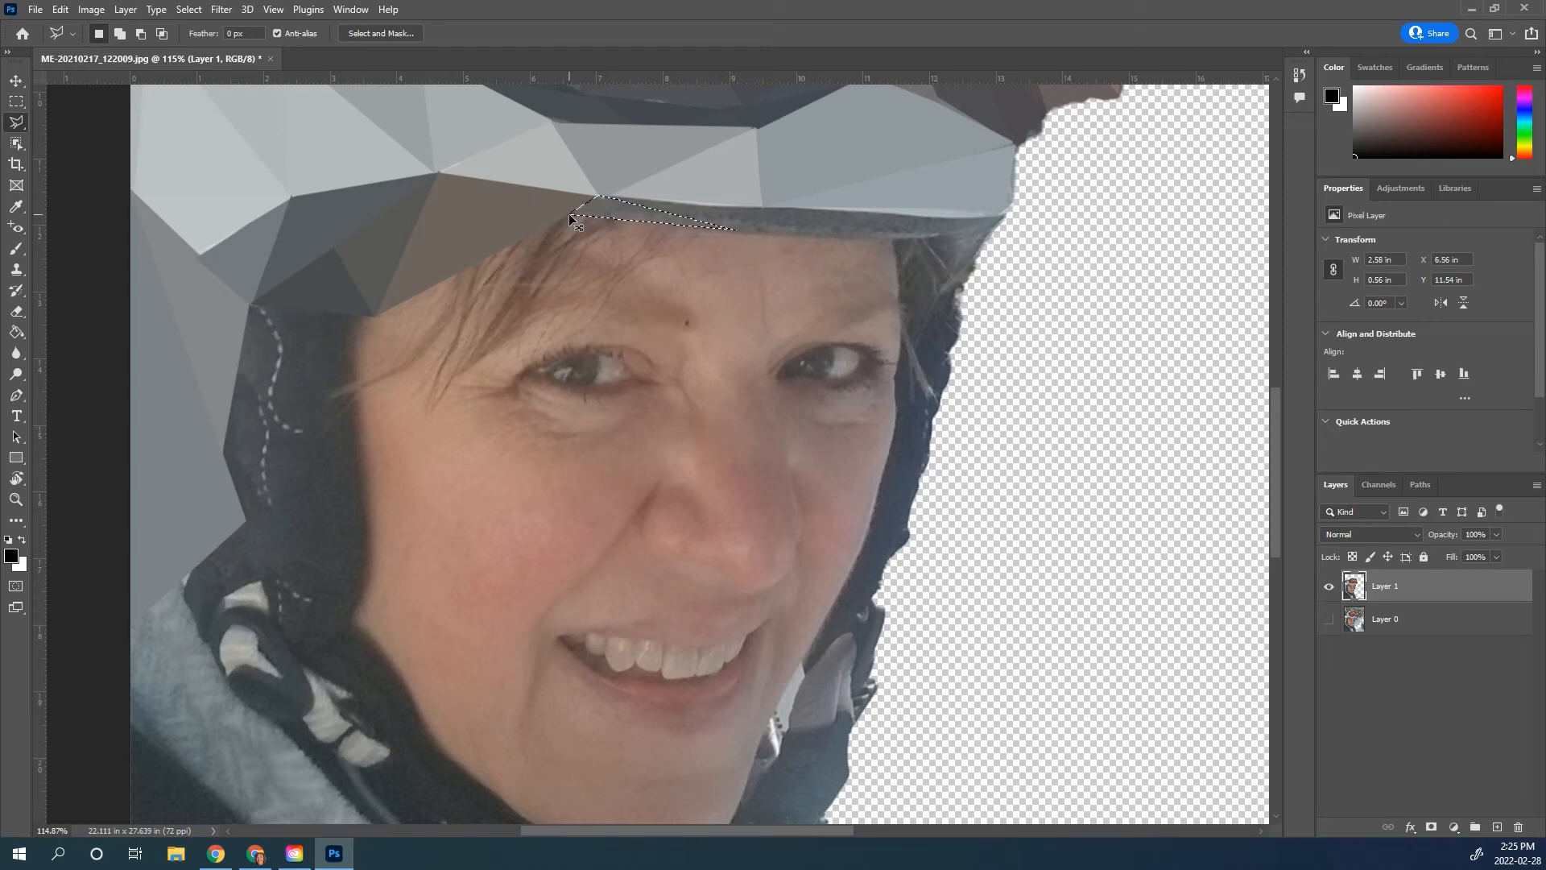
left_click(735, 230)
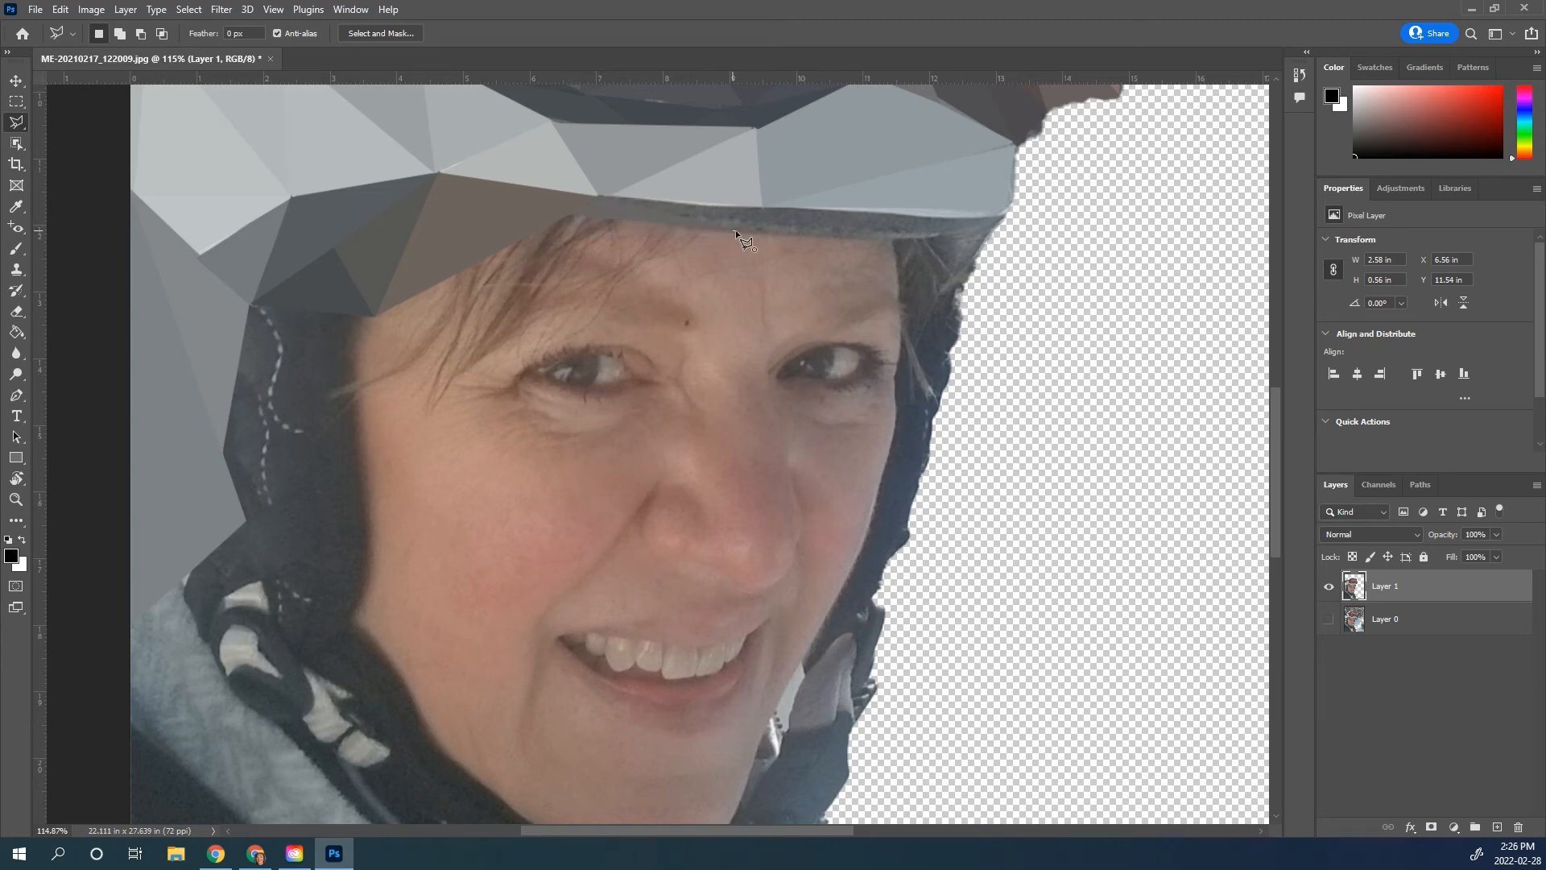
left_click(838, 209)
left_click(595, 196)
left_click(732, 230)
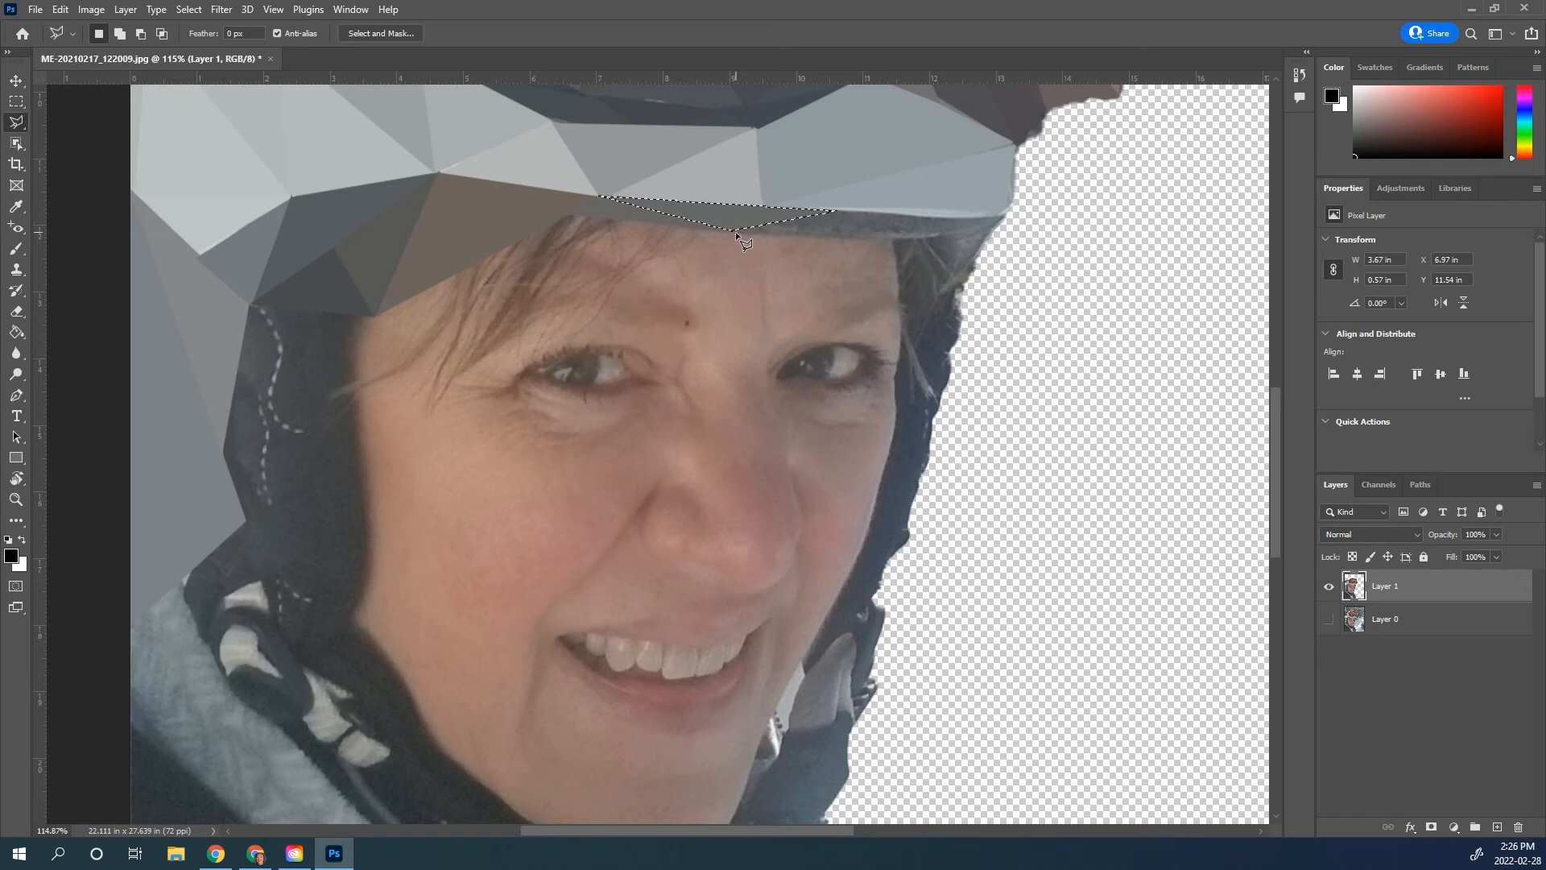
Outline two more slivers toward the brim's outer end, about 3.29 by 0.43 in and 2.65 by 0.47 in, averaging each
left_click(736, 232)
left_click(952, 235)
left_click(829, 207)
left_click(737, 234)
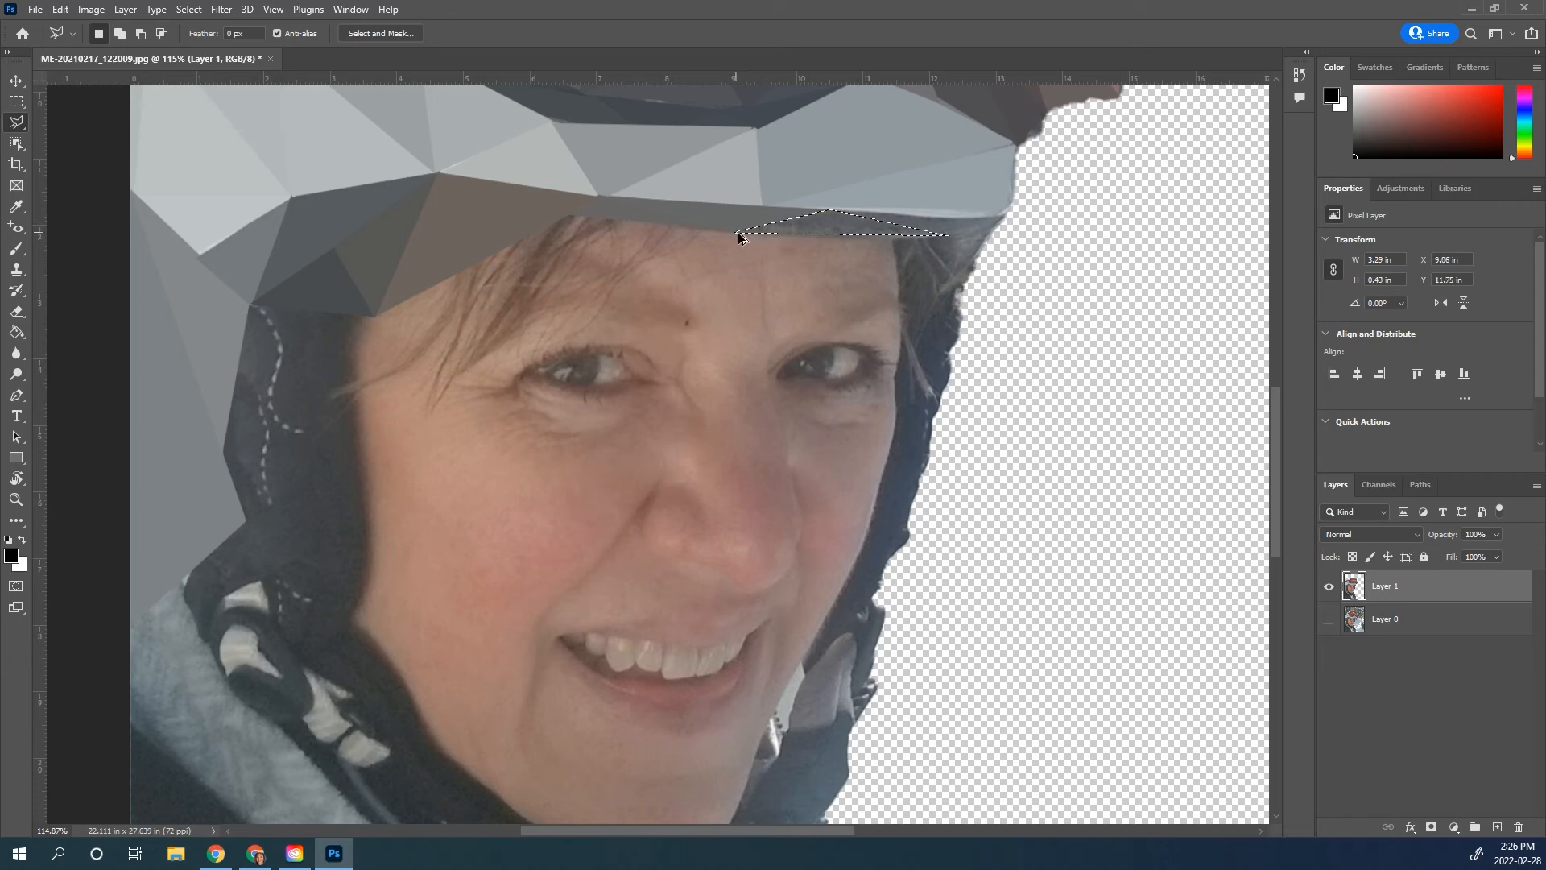
left_click(834, 207)
left_click(1008, 211)
left_click(927, 235)
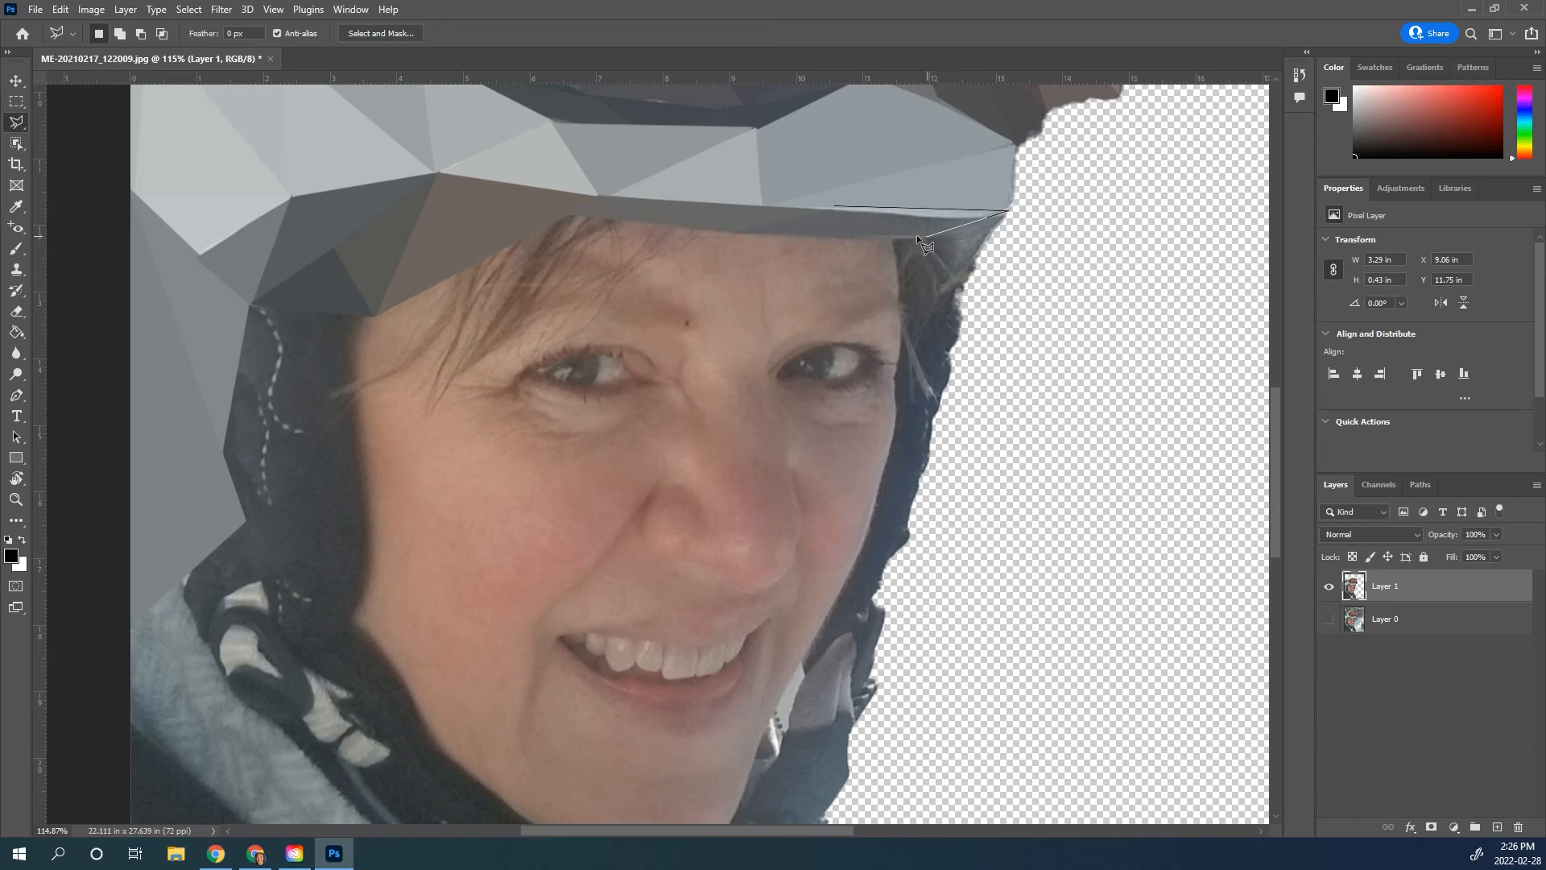
left_click(832, 207)
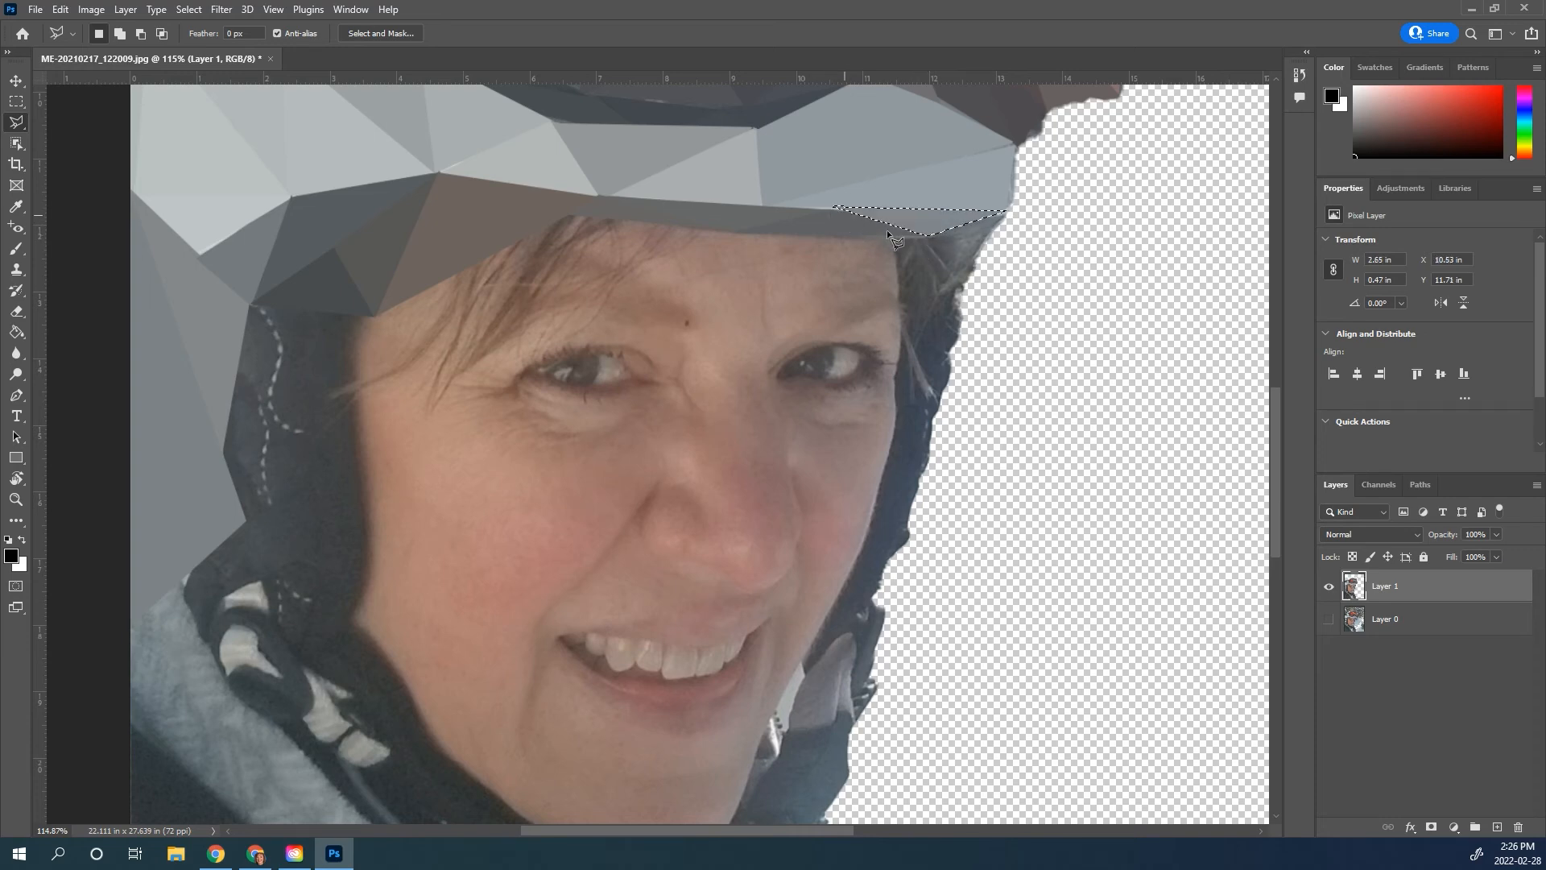
Outline the hair facet below the brim's outer end, about 2 by 2.21 in, apply the Average filter and deselect
left_click(1008, 208)
left_click(946, 352)
left_click(876, 235)
left_click(1008, 210)
key("ctrl+alt+f")
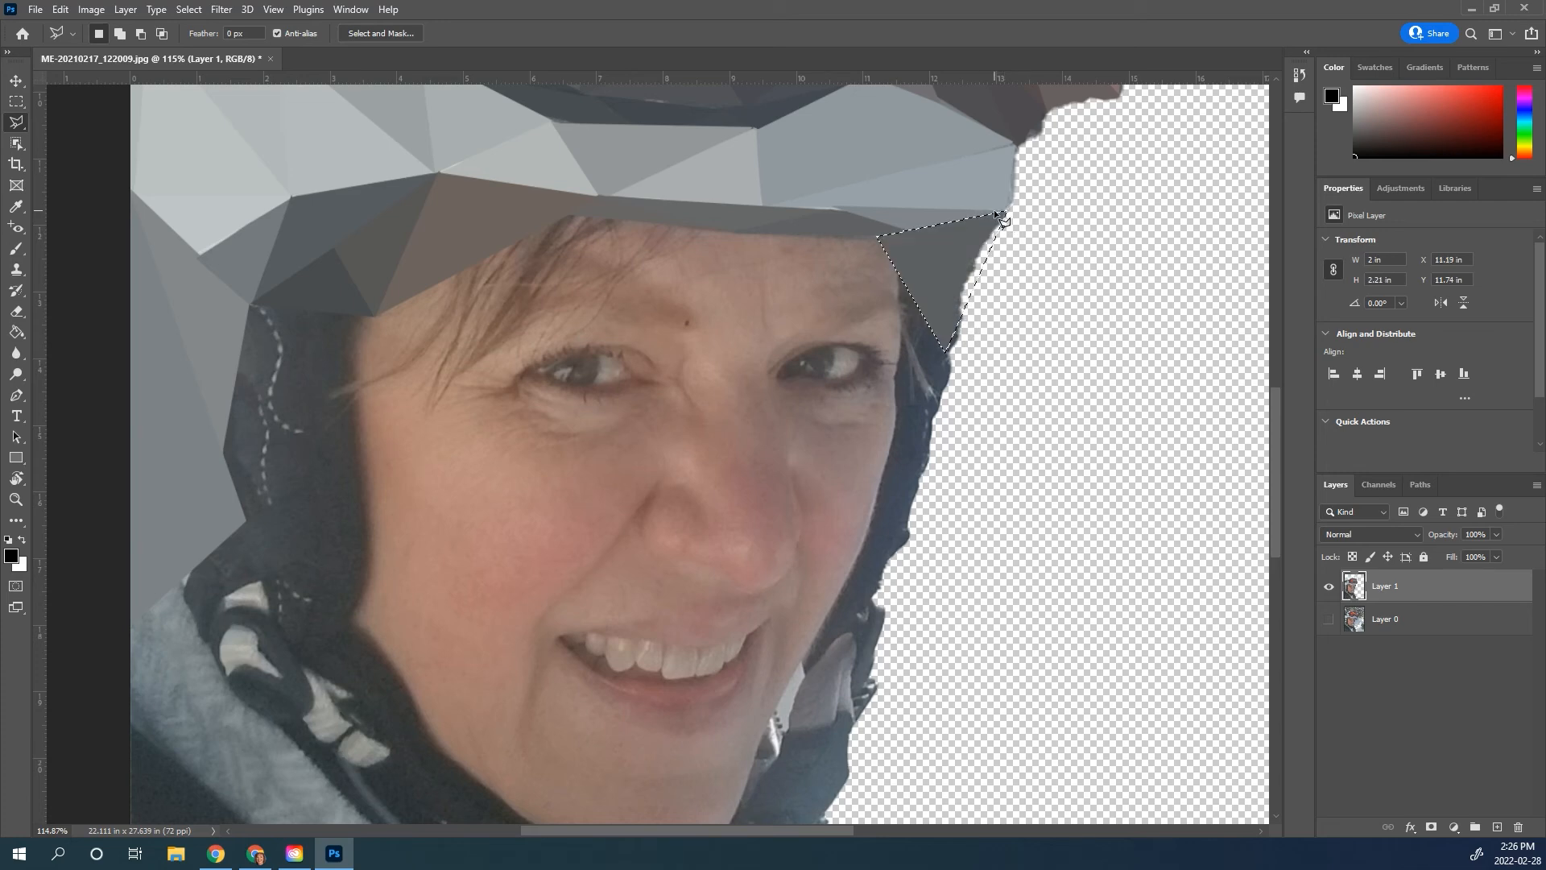
key("ctrl+d")
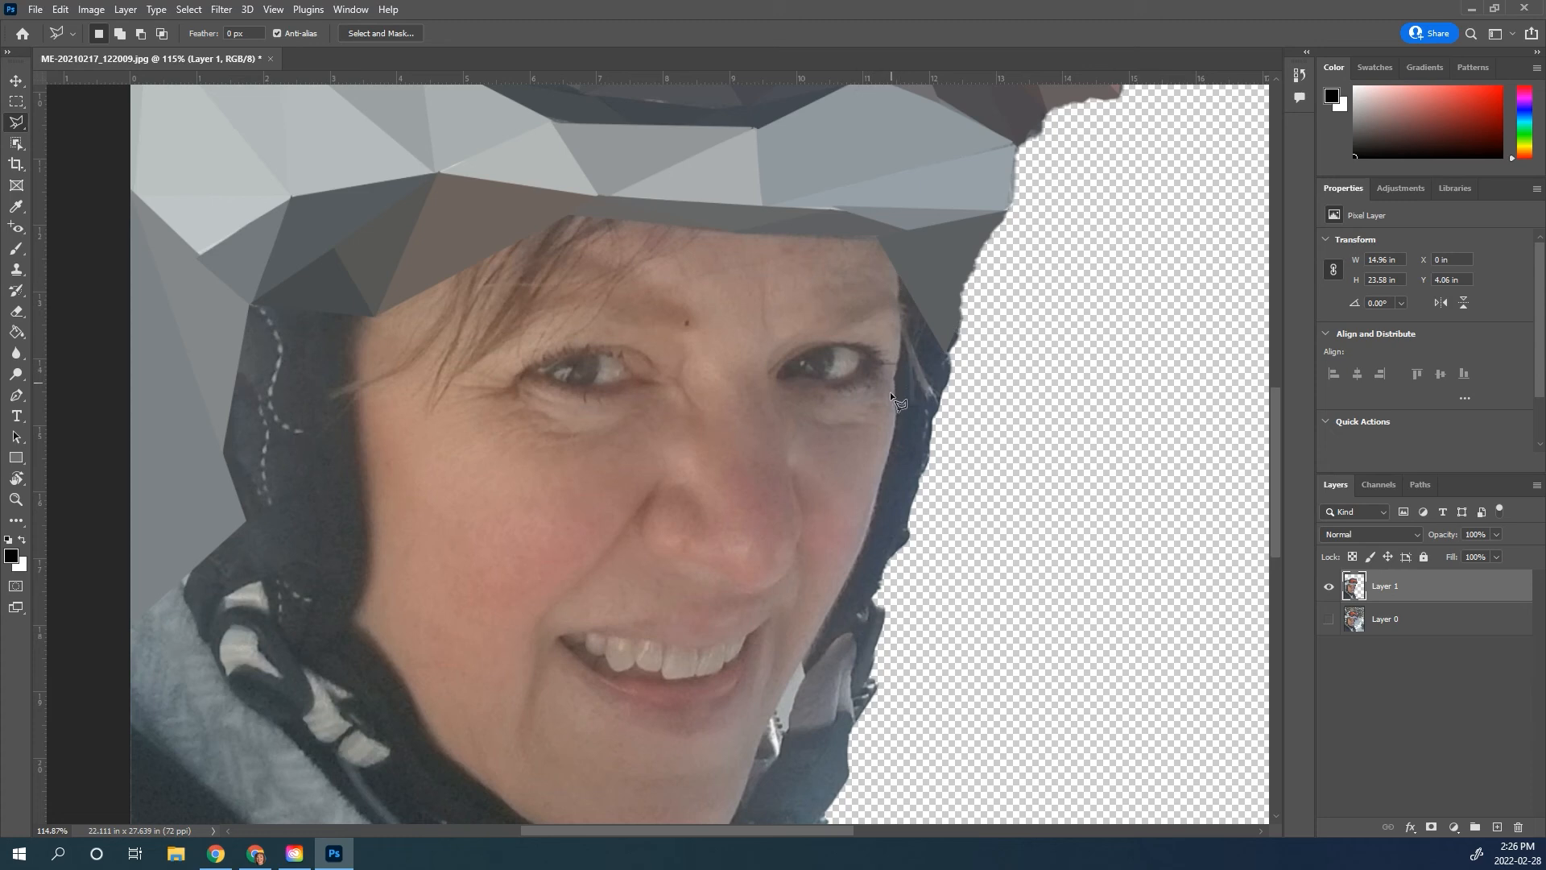
Outline the narrow triangle between the averaged hair facet and the face edge beside the eye with the Polygonal Lasso
left_click(894, 270)
left_click(894, 394)
left_click(948, 351)
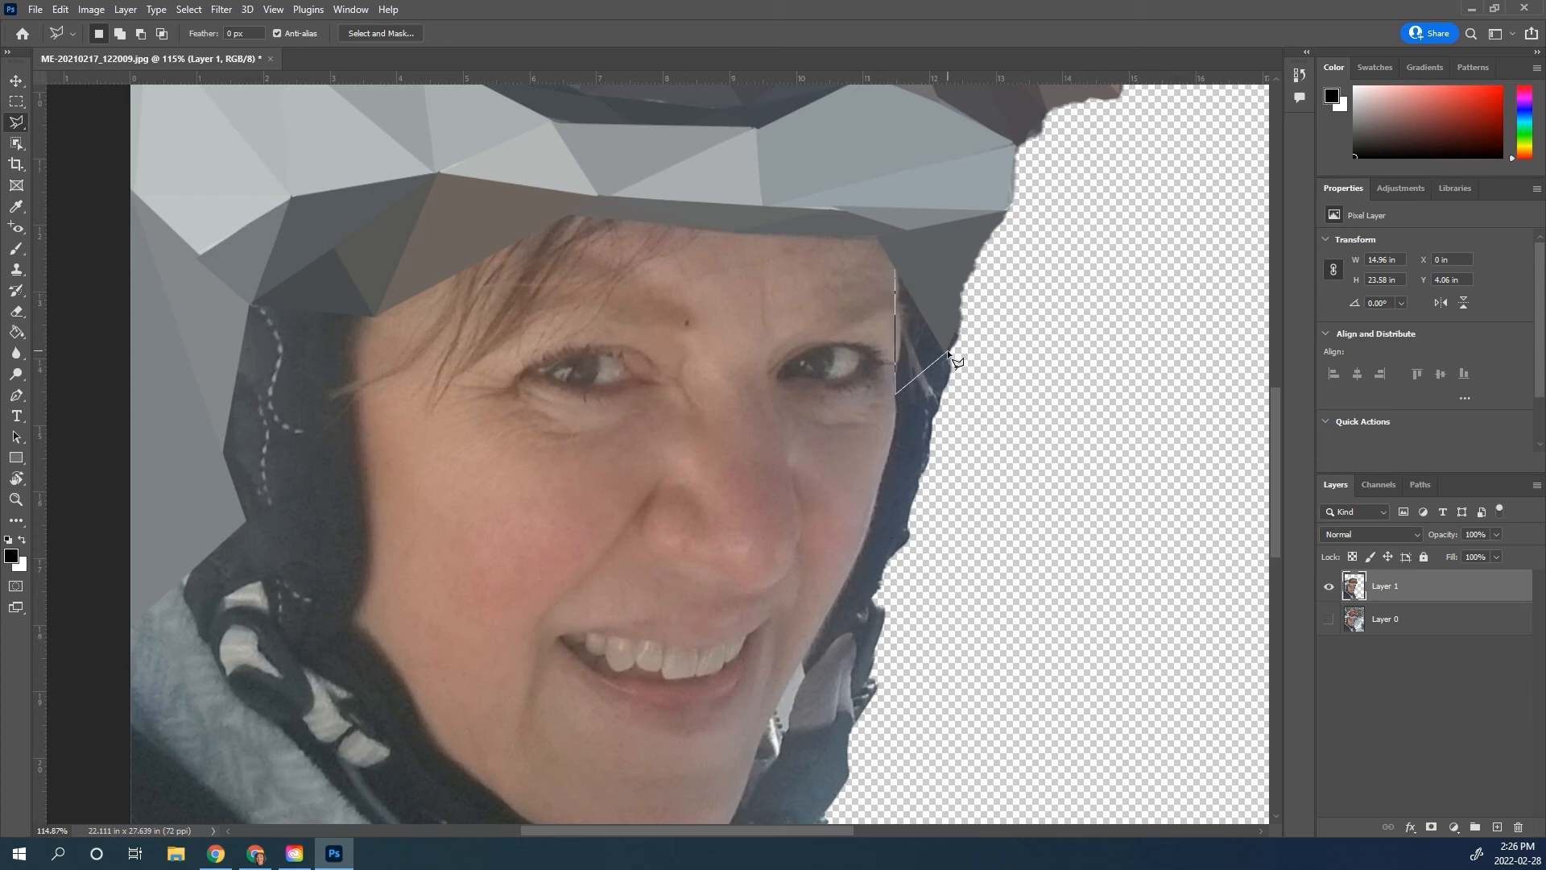
left_click(896, 270)
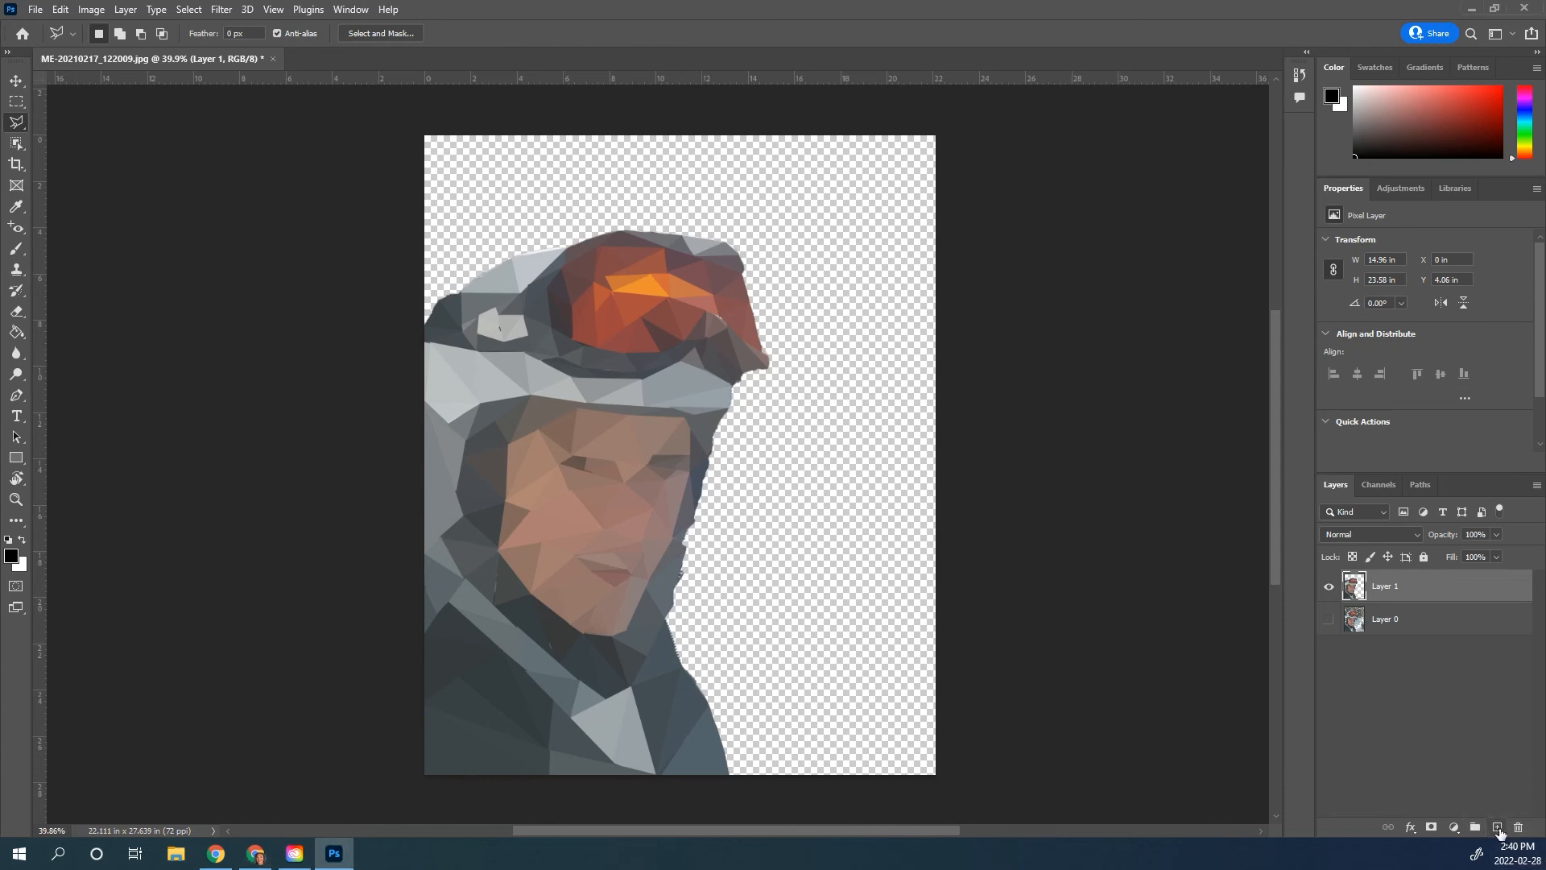
Add a new empty layer and place it directly below Layer 1
left_click(1497, 828)
left_click_drag(1415, 583, 1385, 625)
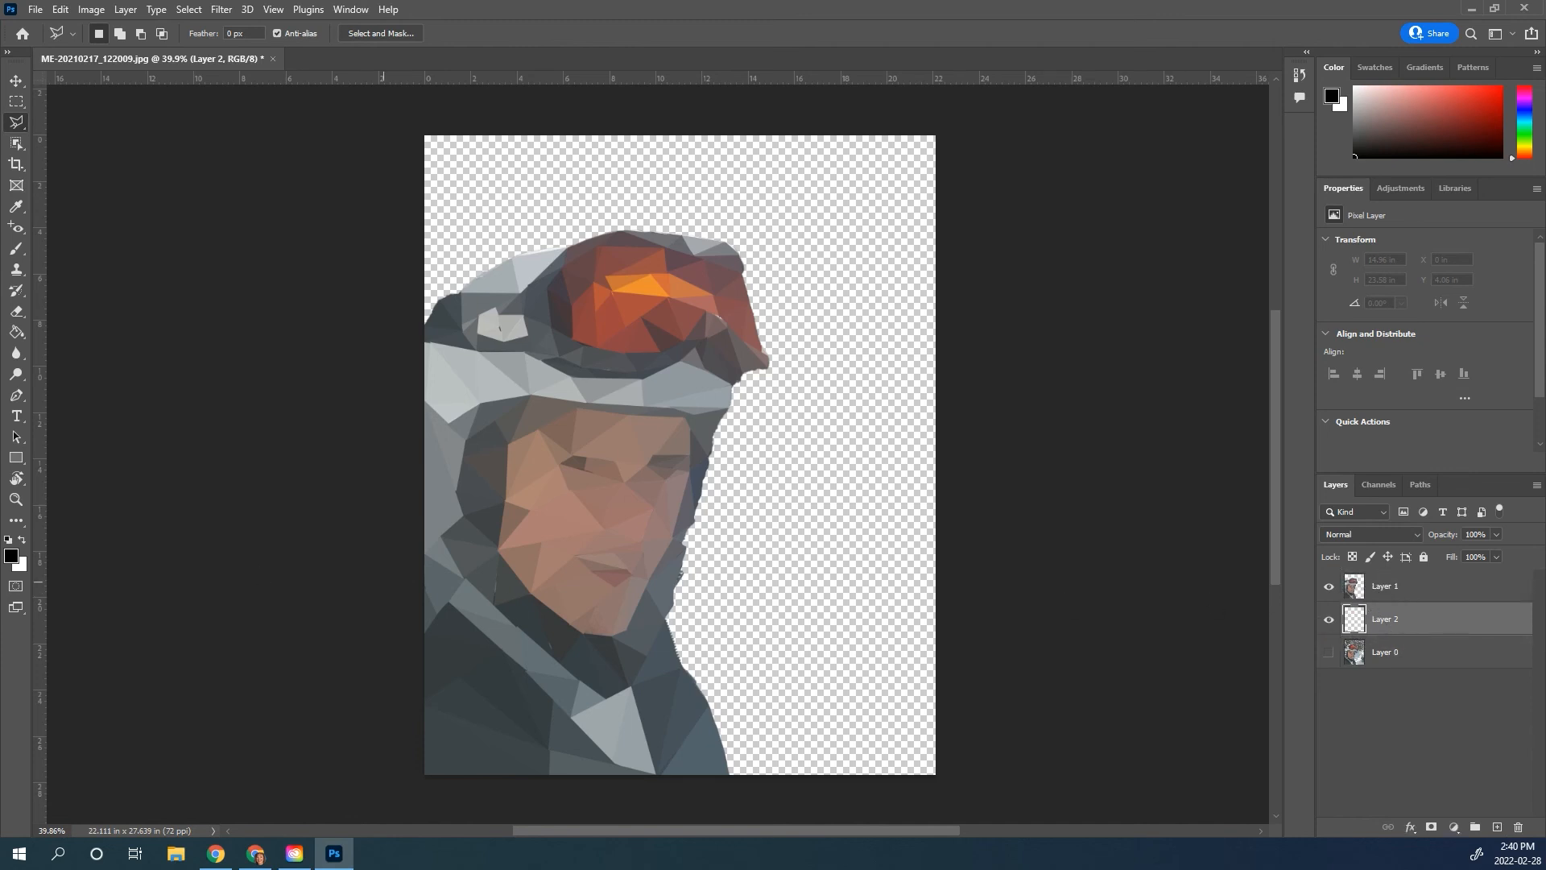
Fill the new layer with black (000000) using the Paint Bucket tool
left_click(11, 556)
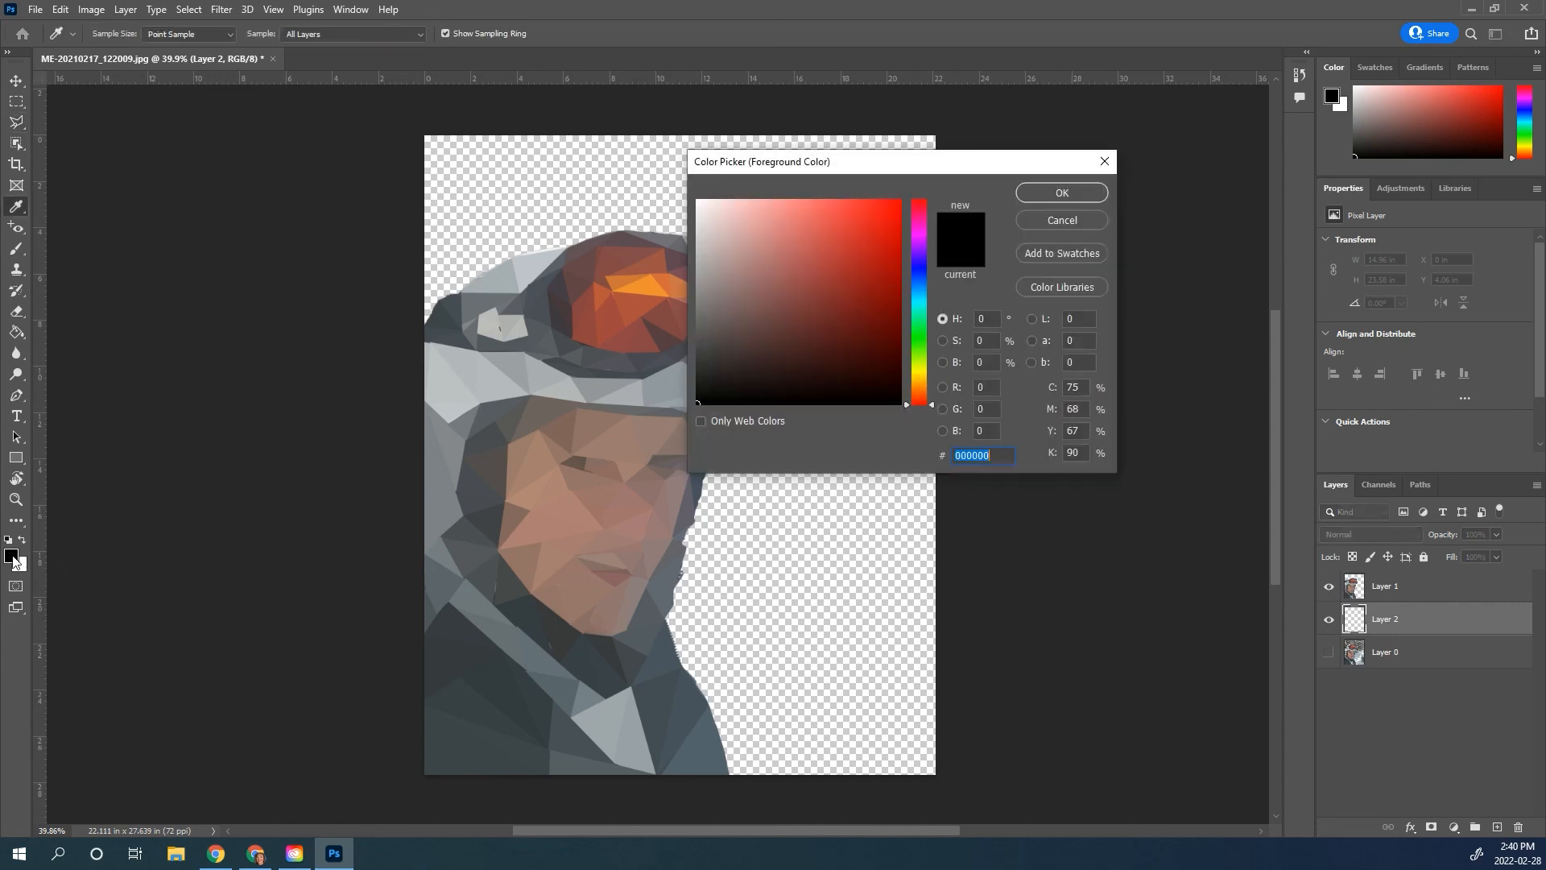
left_click(1064, 193)
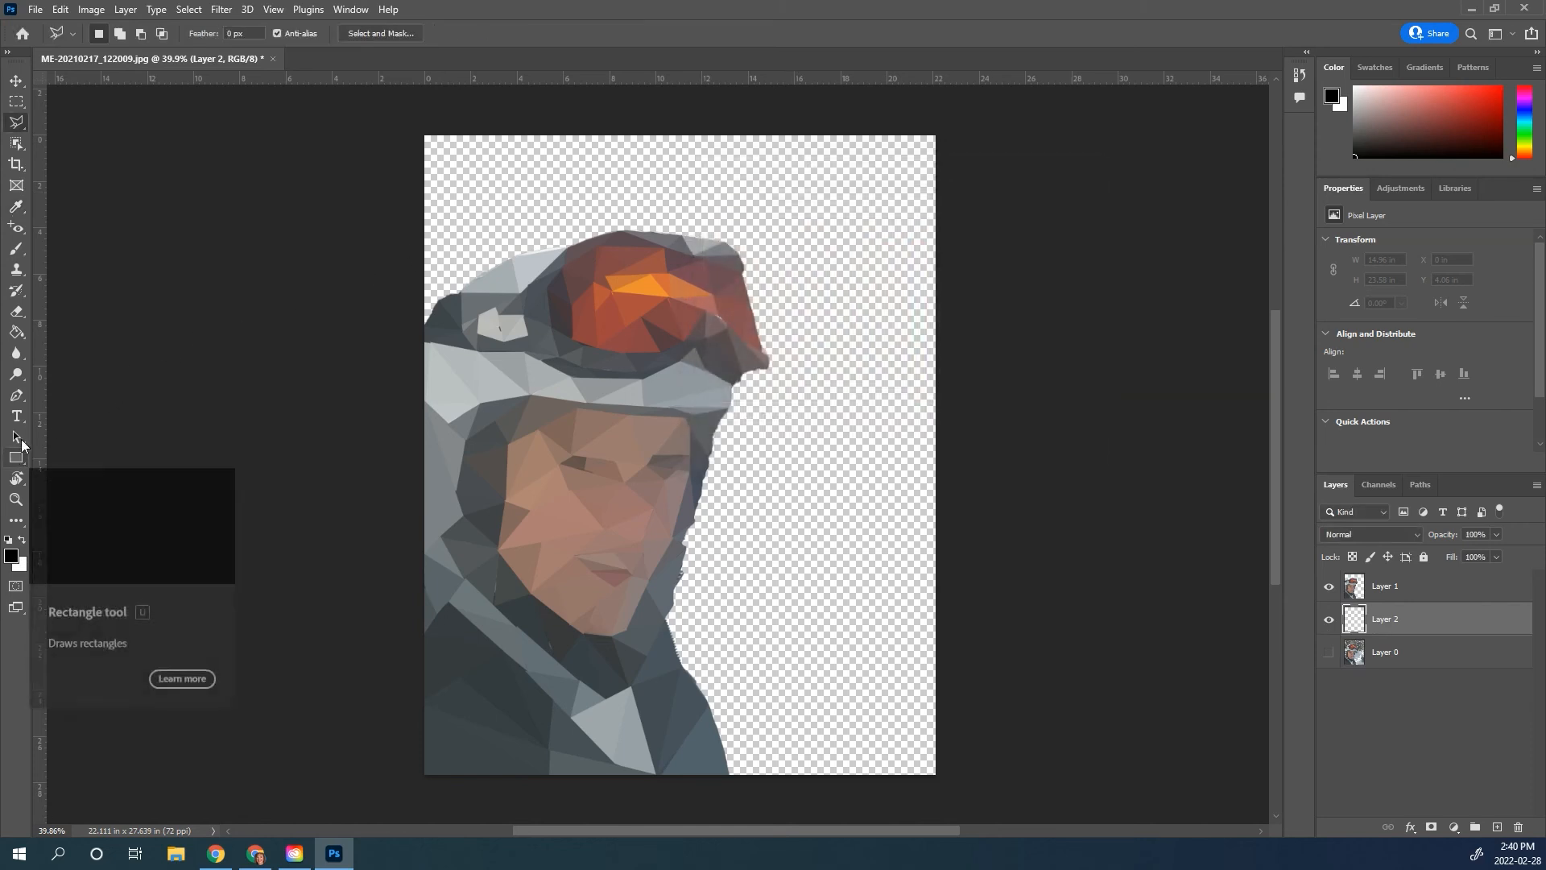
left_click(16, 332)
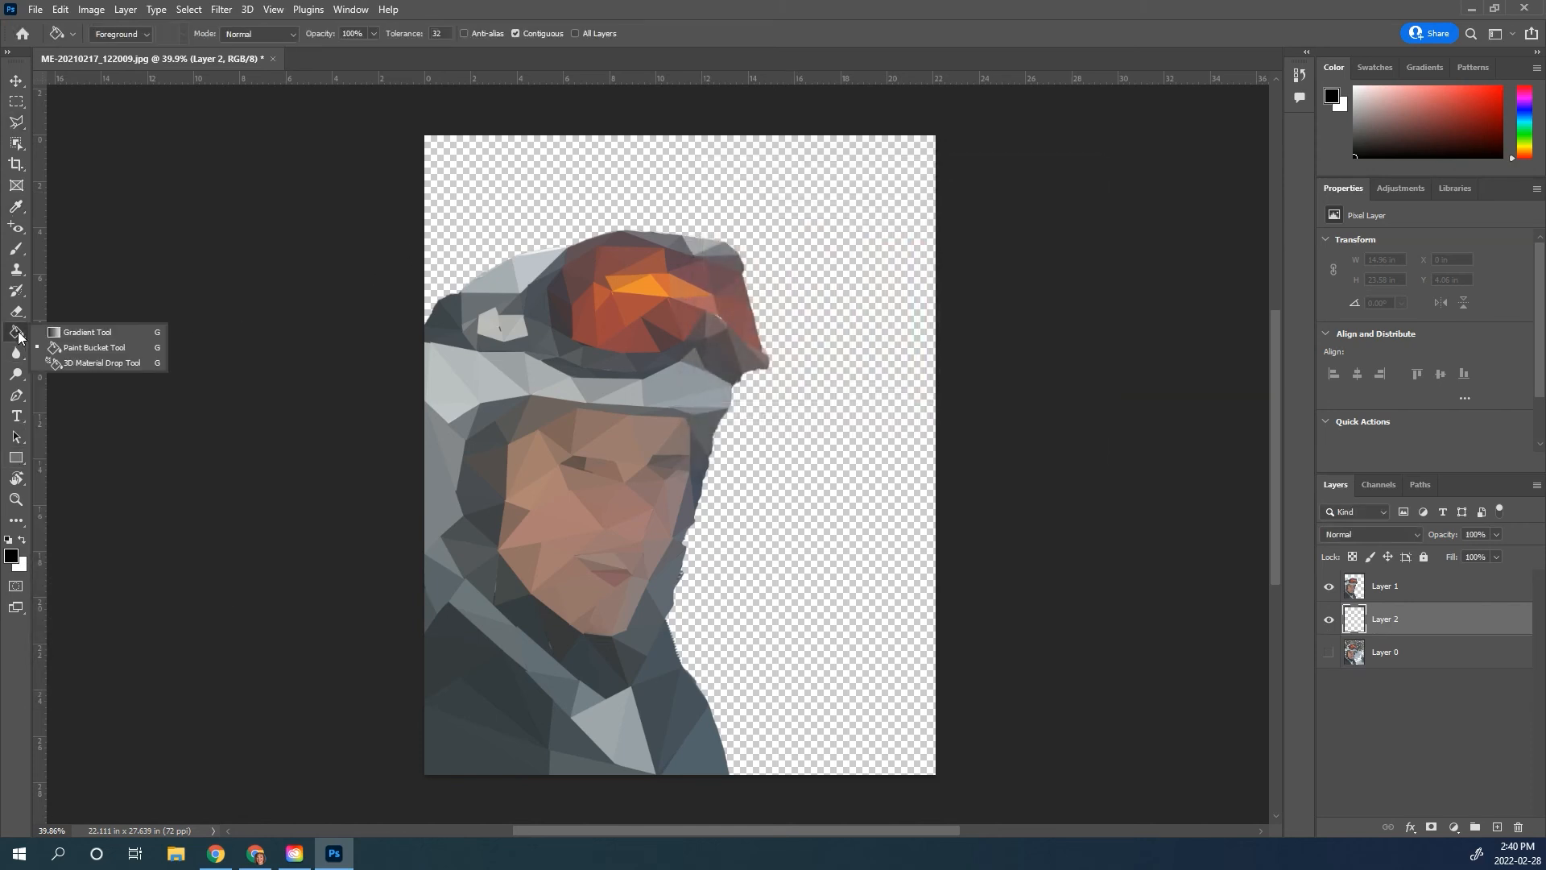
left_click(86, 347)
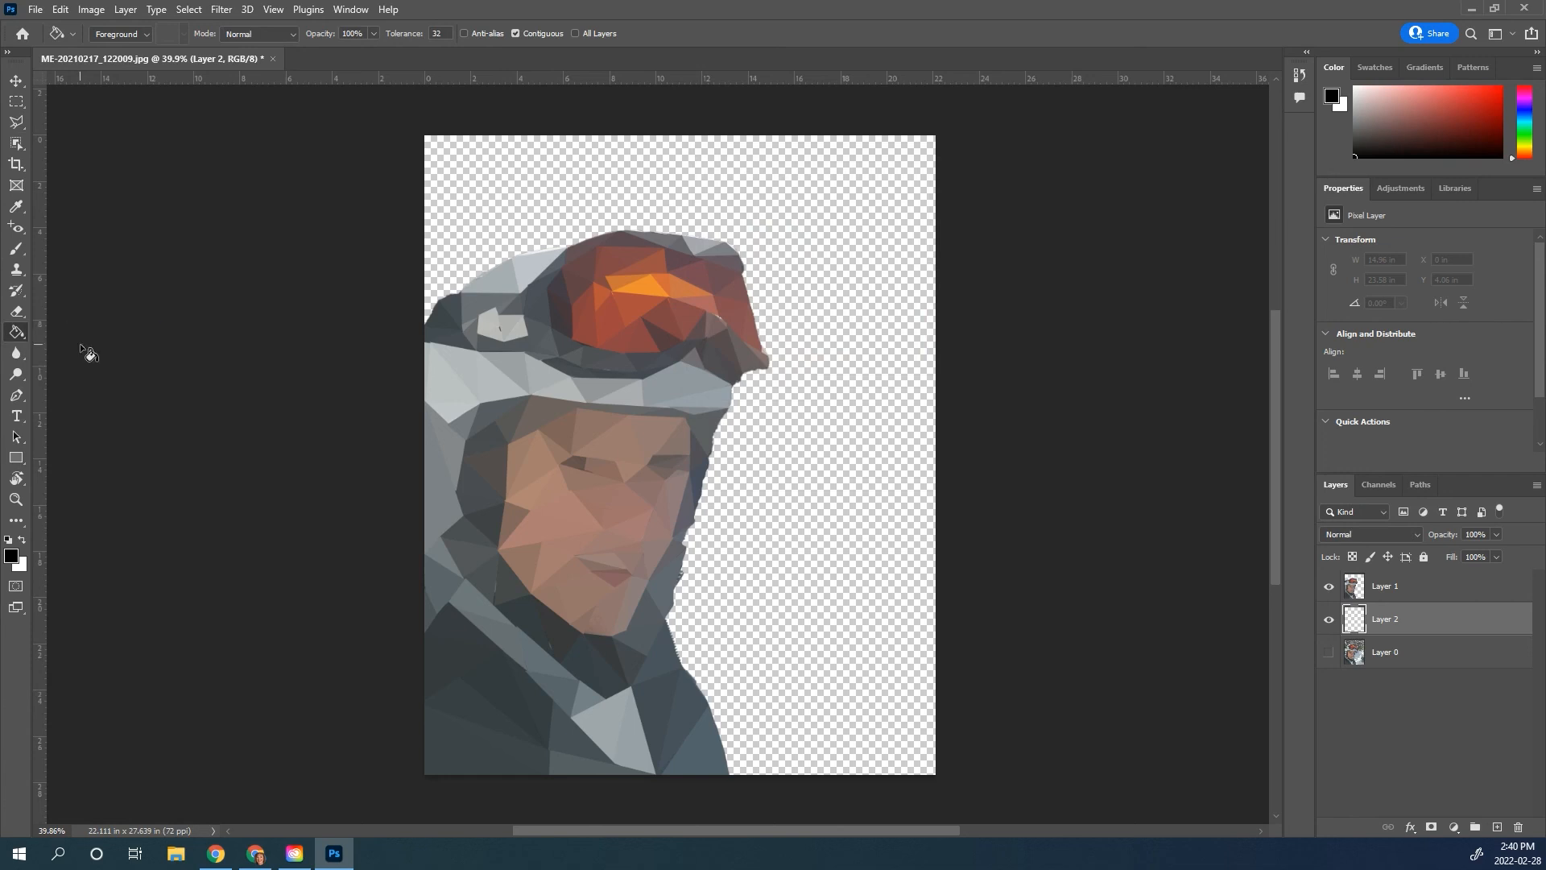
left_click(828, 422)
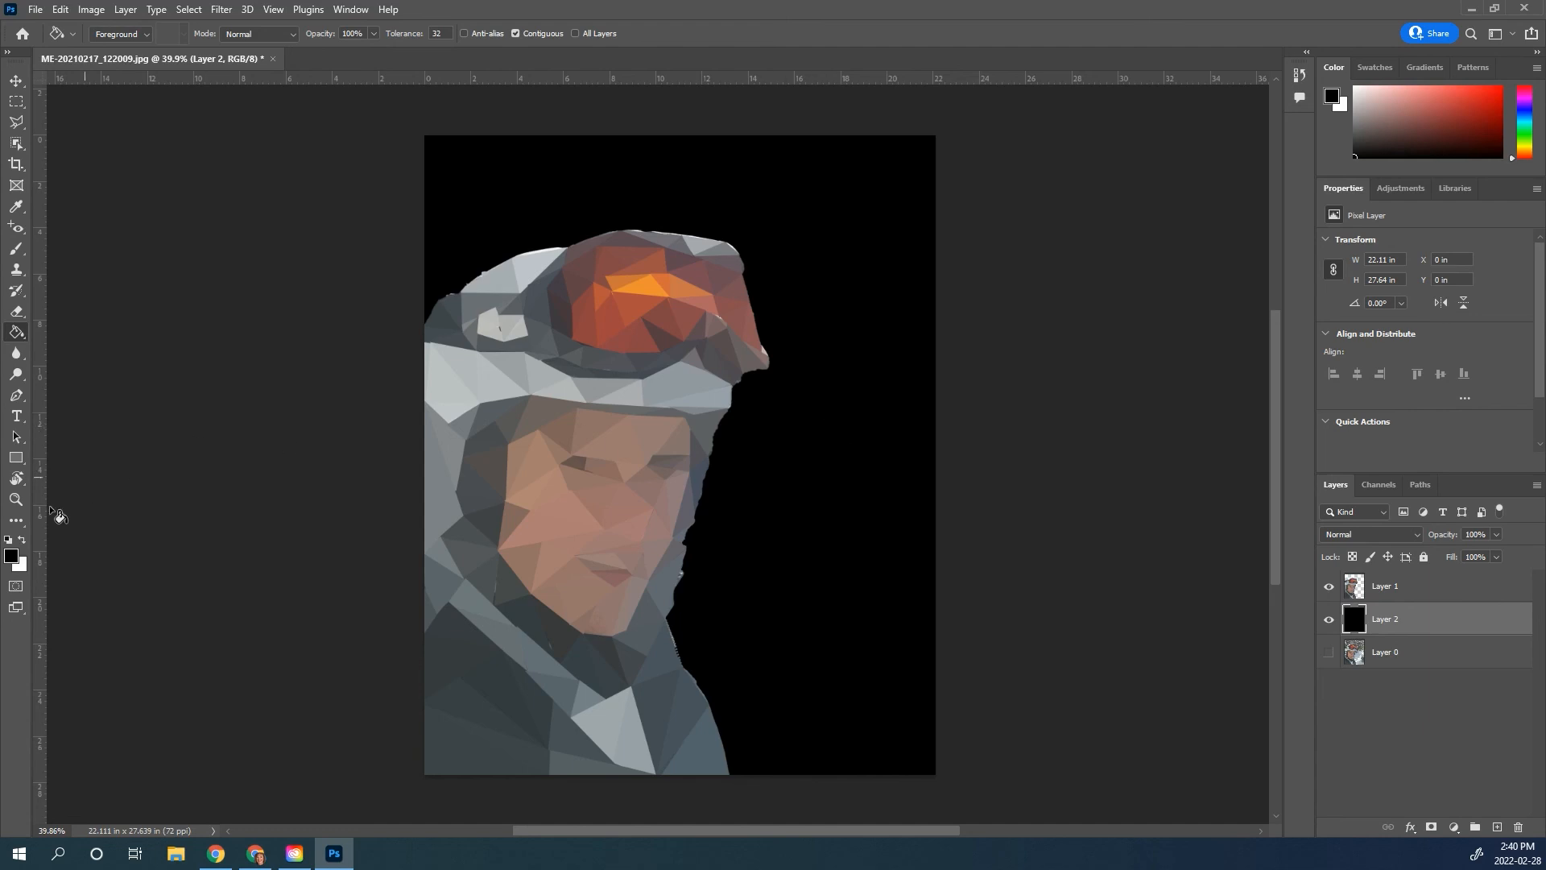
Sample red-orange ad4e3d from the goggle lens as the foreground colour and fill the background layer with it
left_click(11, 556)
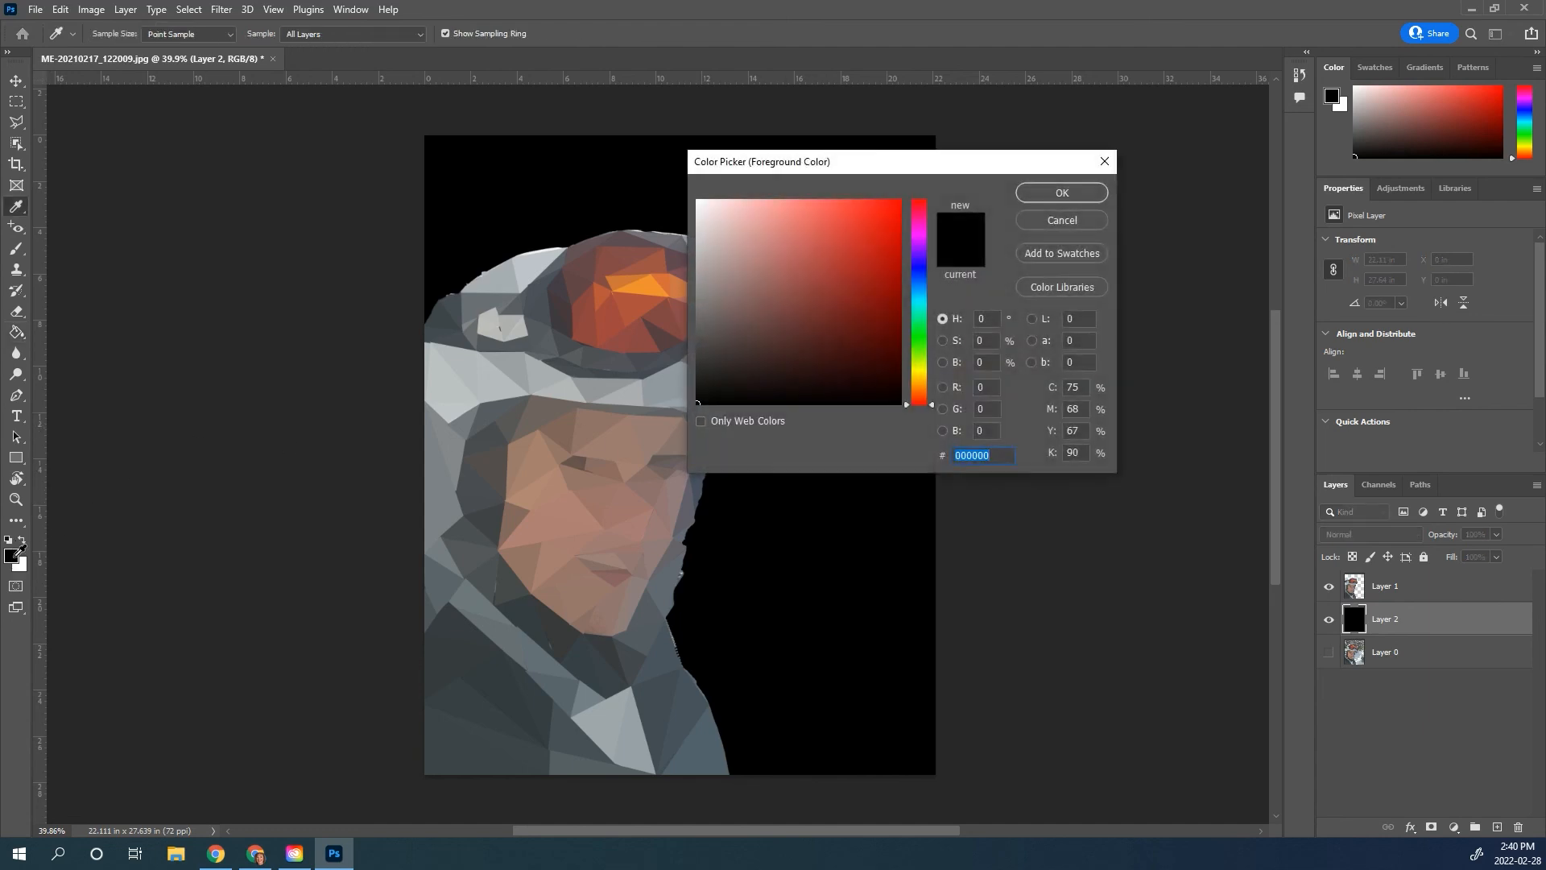
left_click(665, 280)
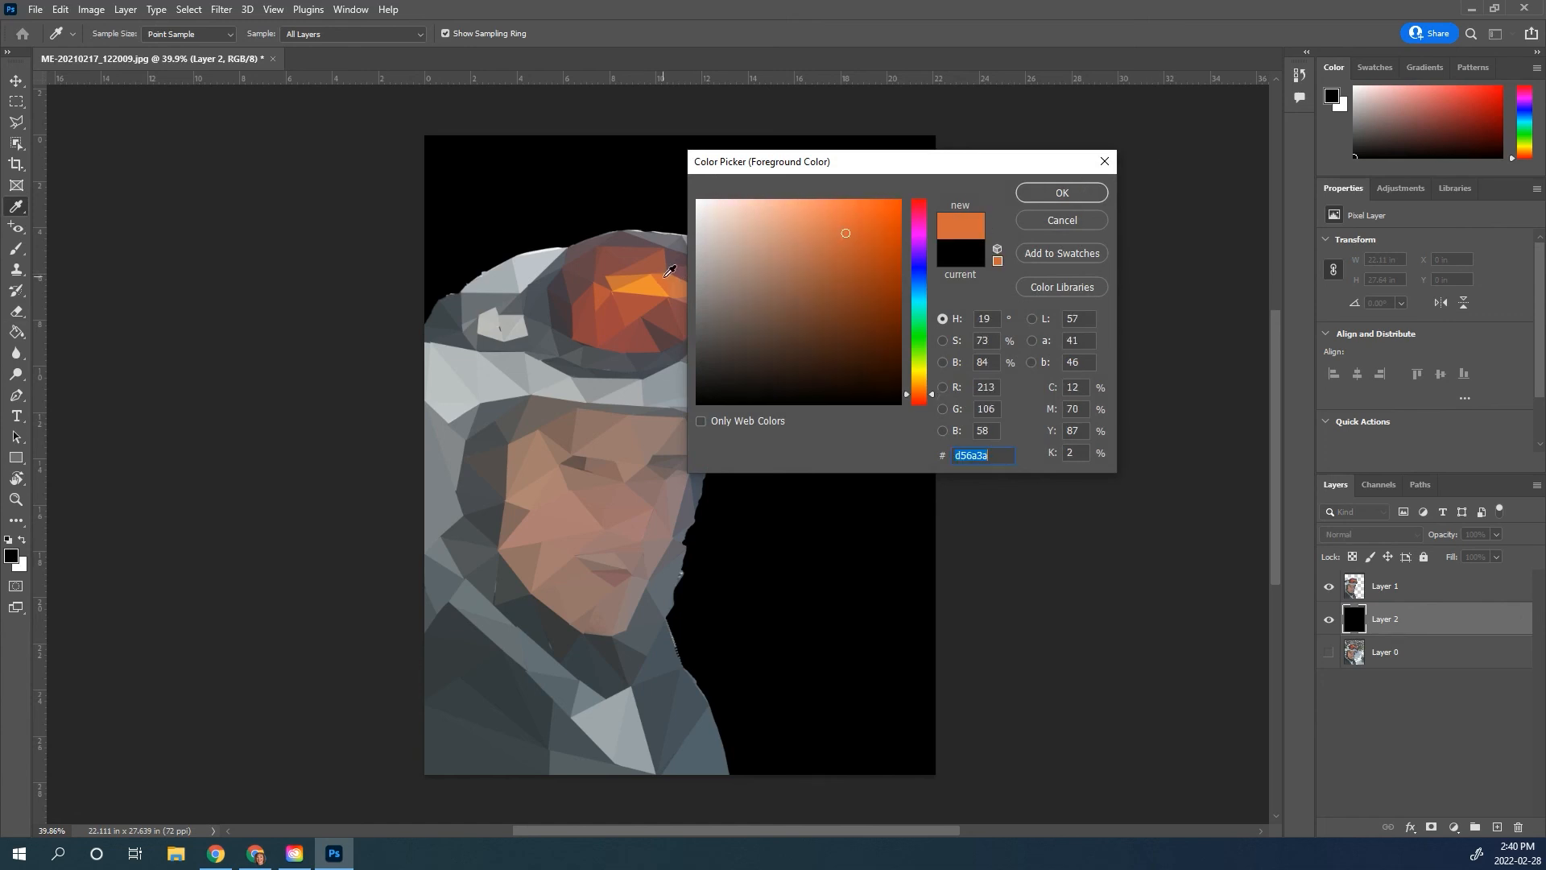
left_click(681, 256)
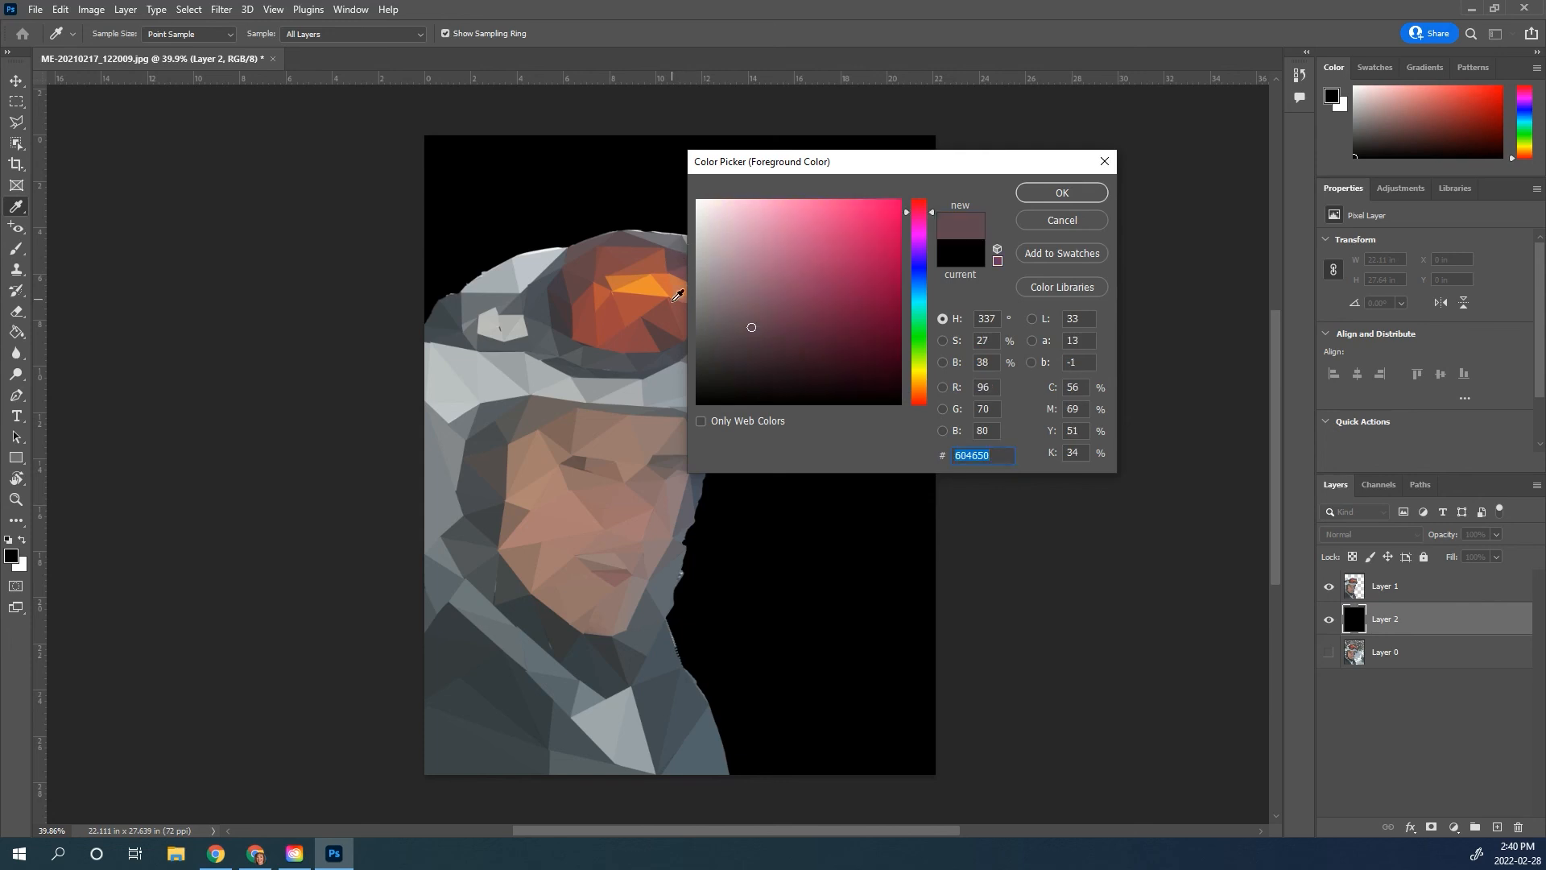
left_click(595, 276)
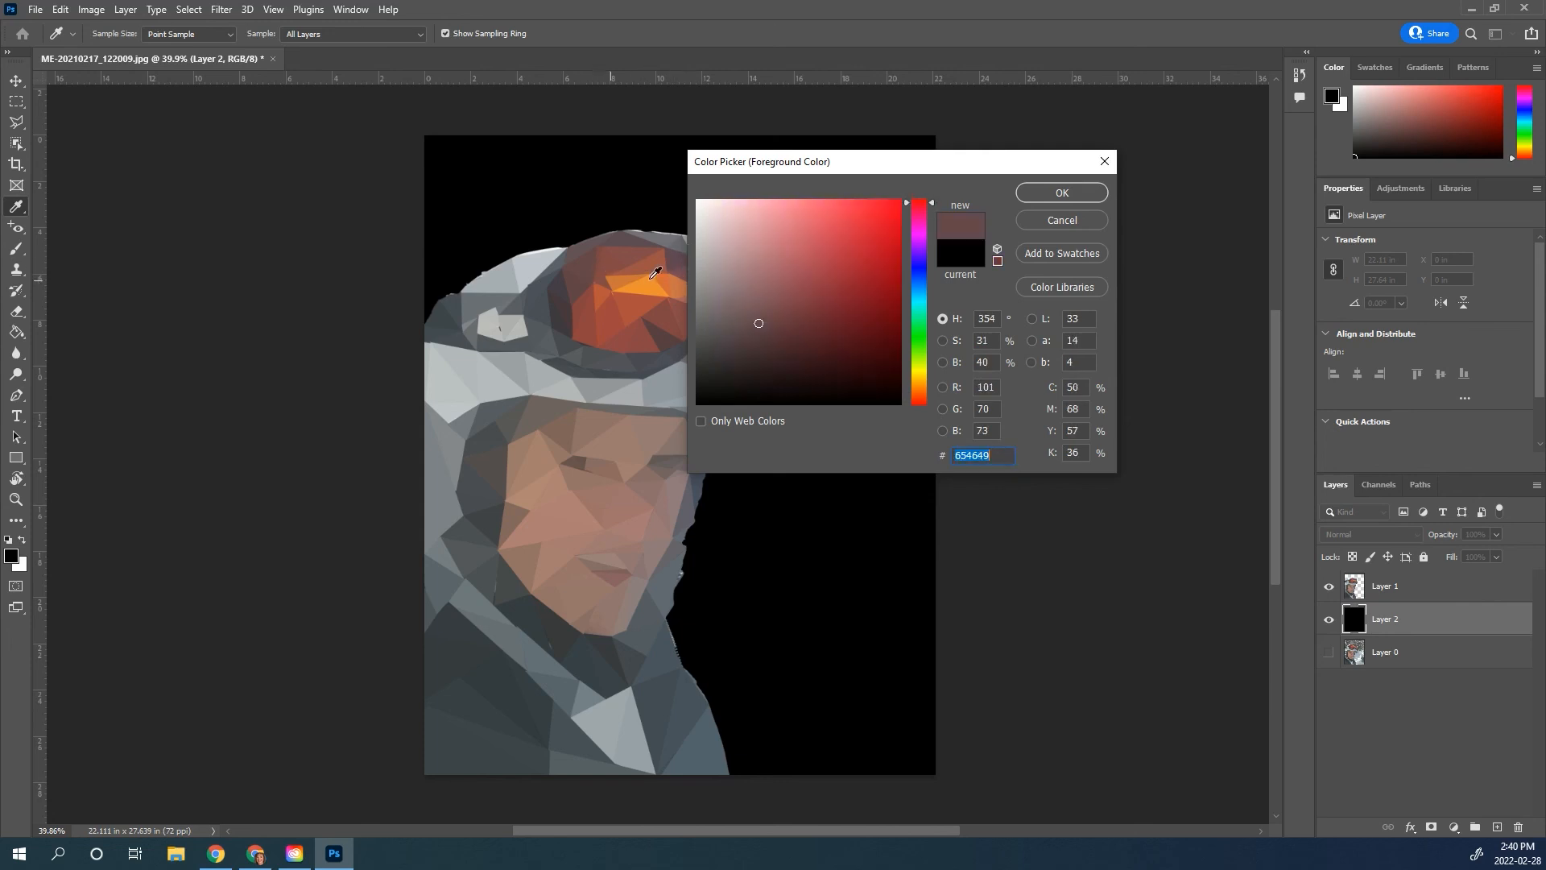
left_click(647, 307)
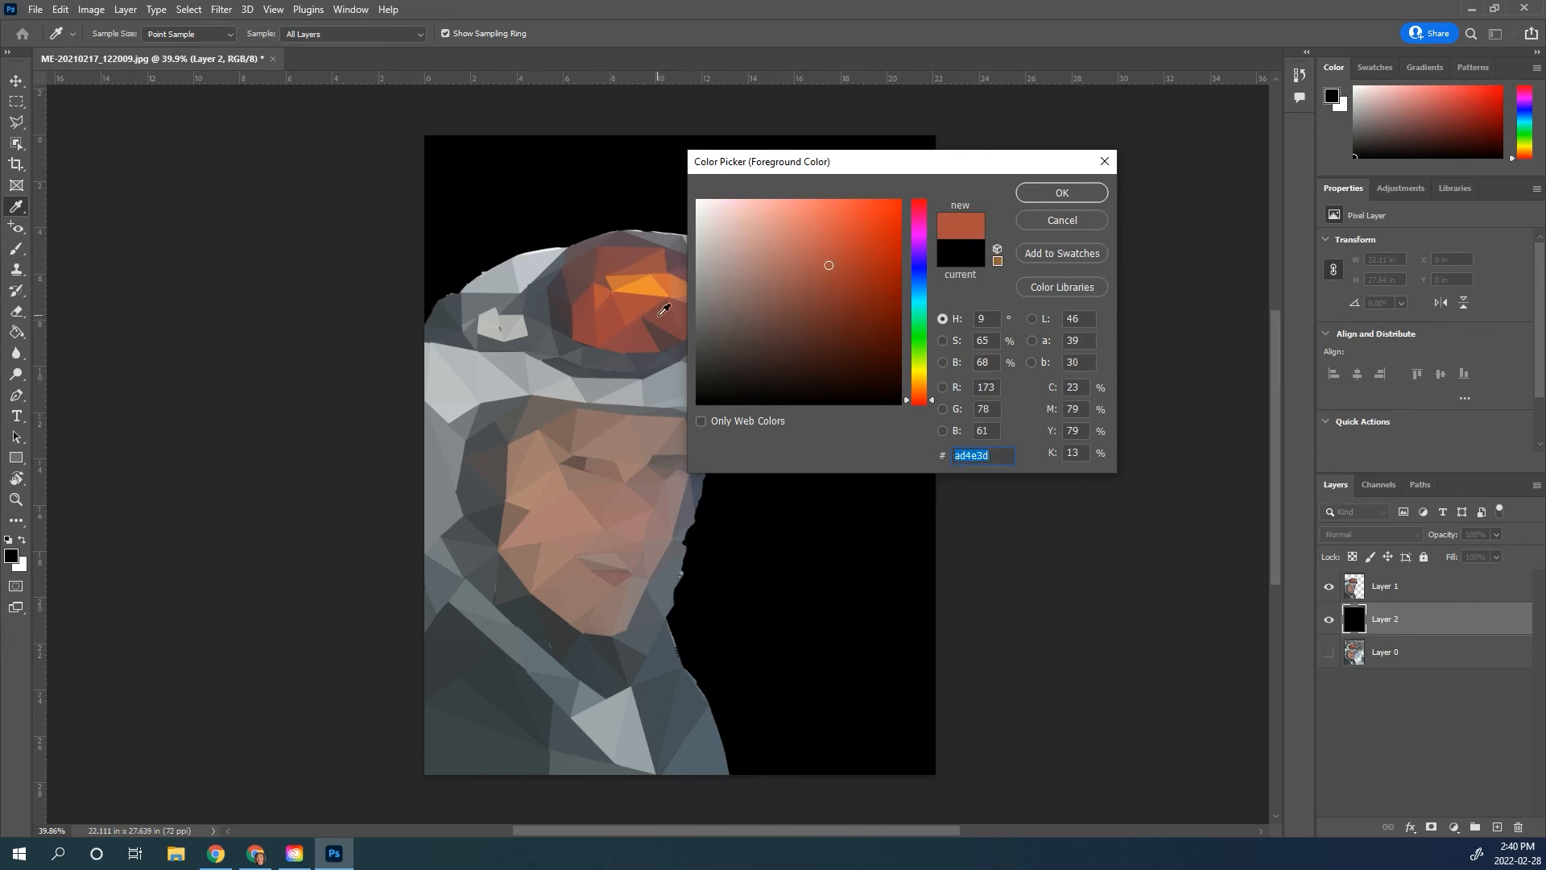
left_click(1081, 197)
key("g")
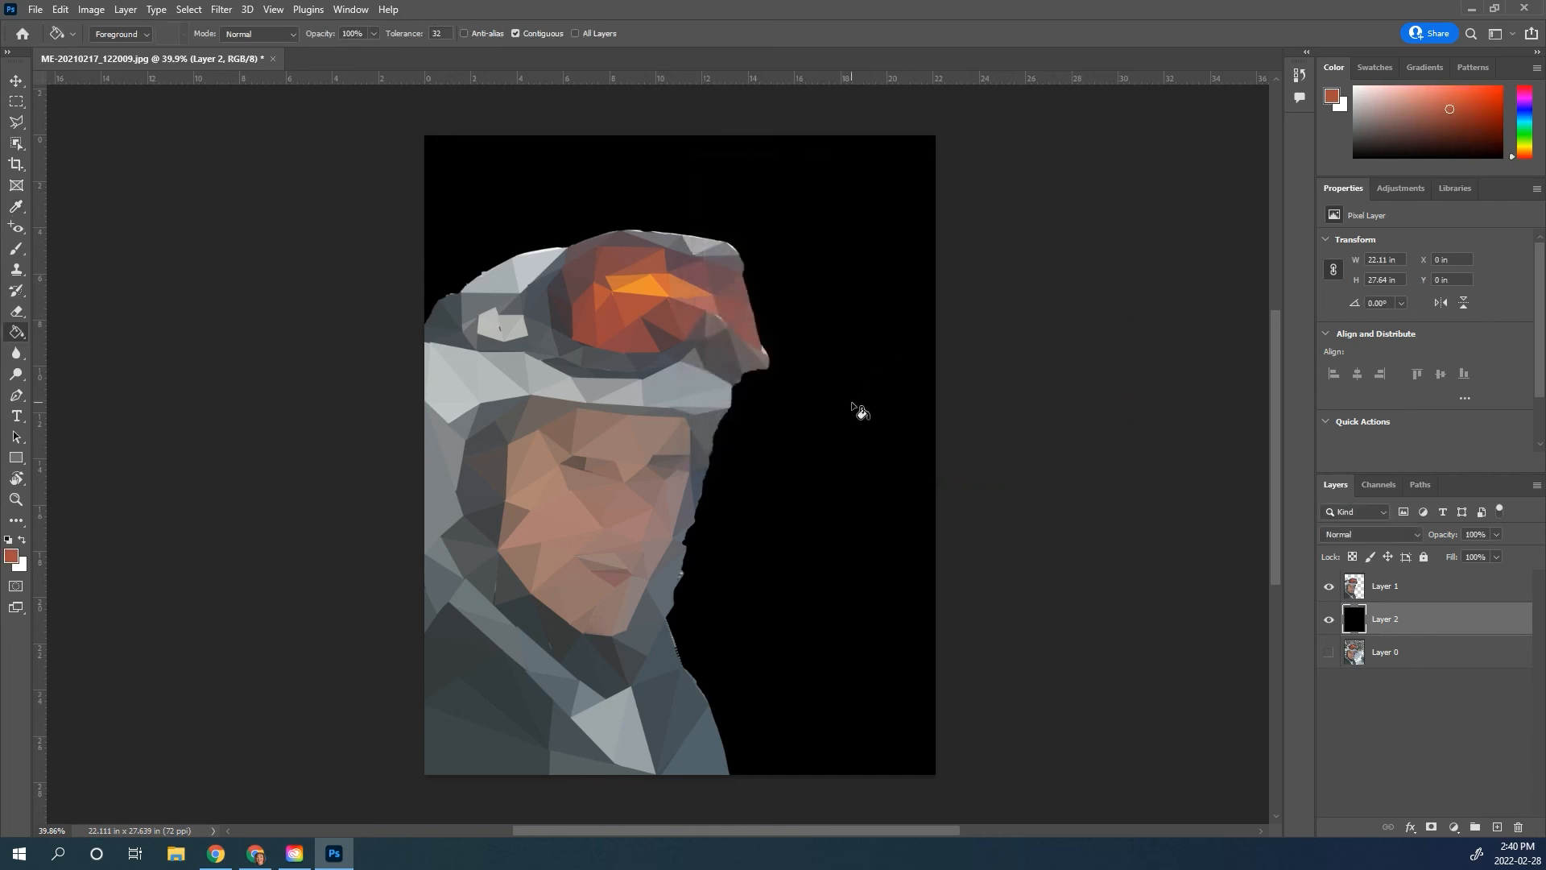
left_click(857, 409)
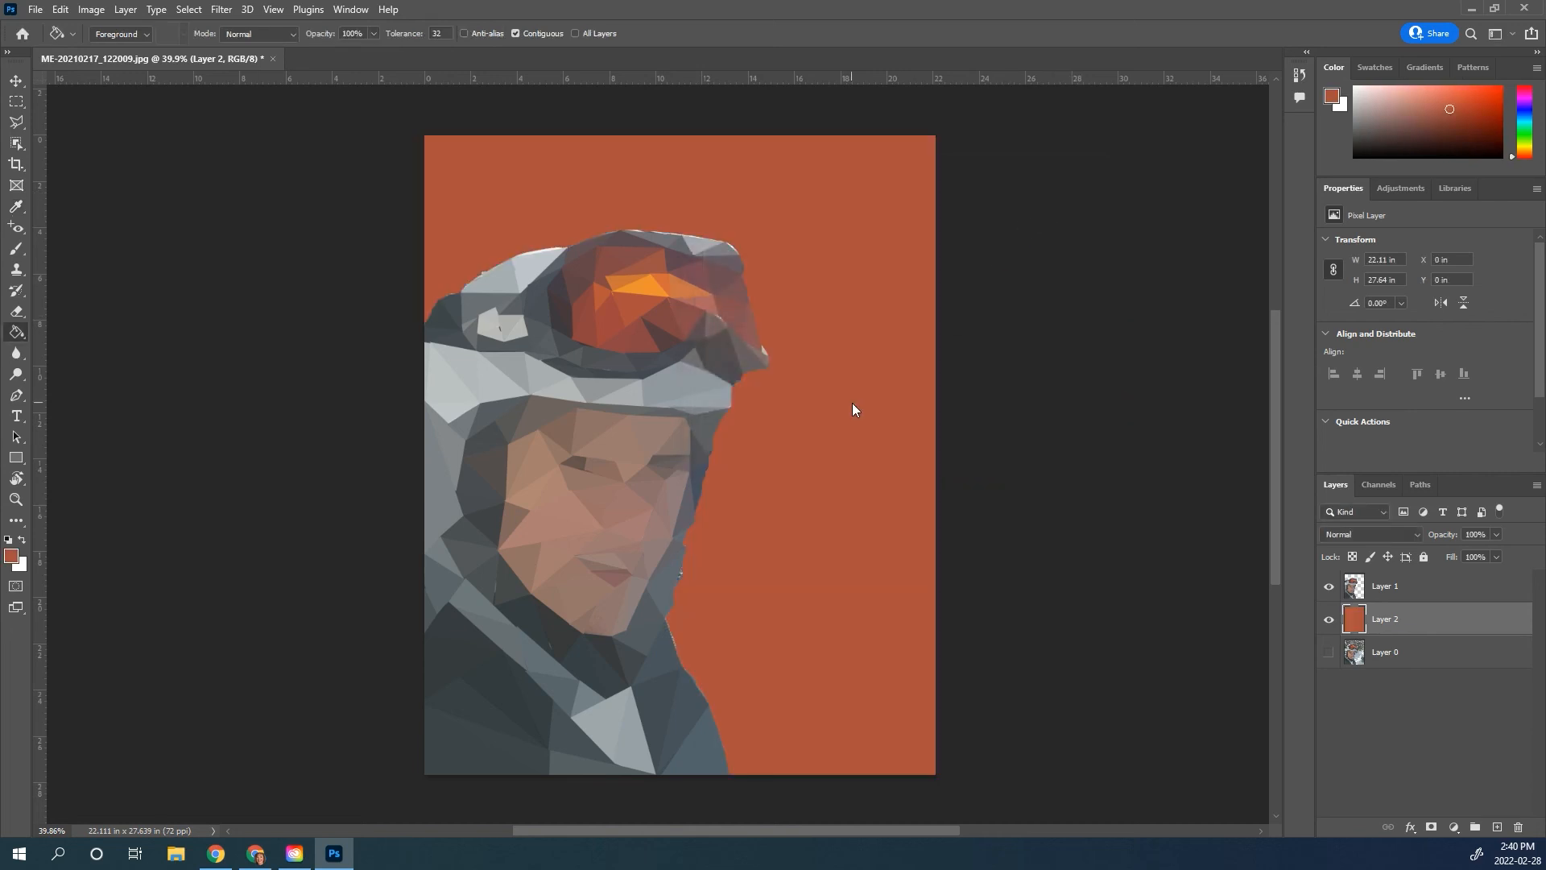